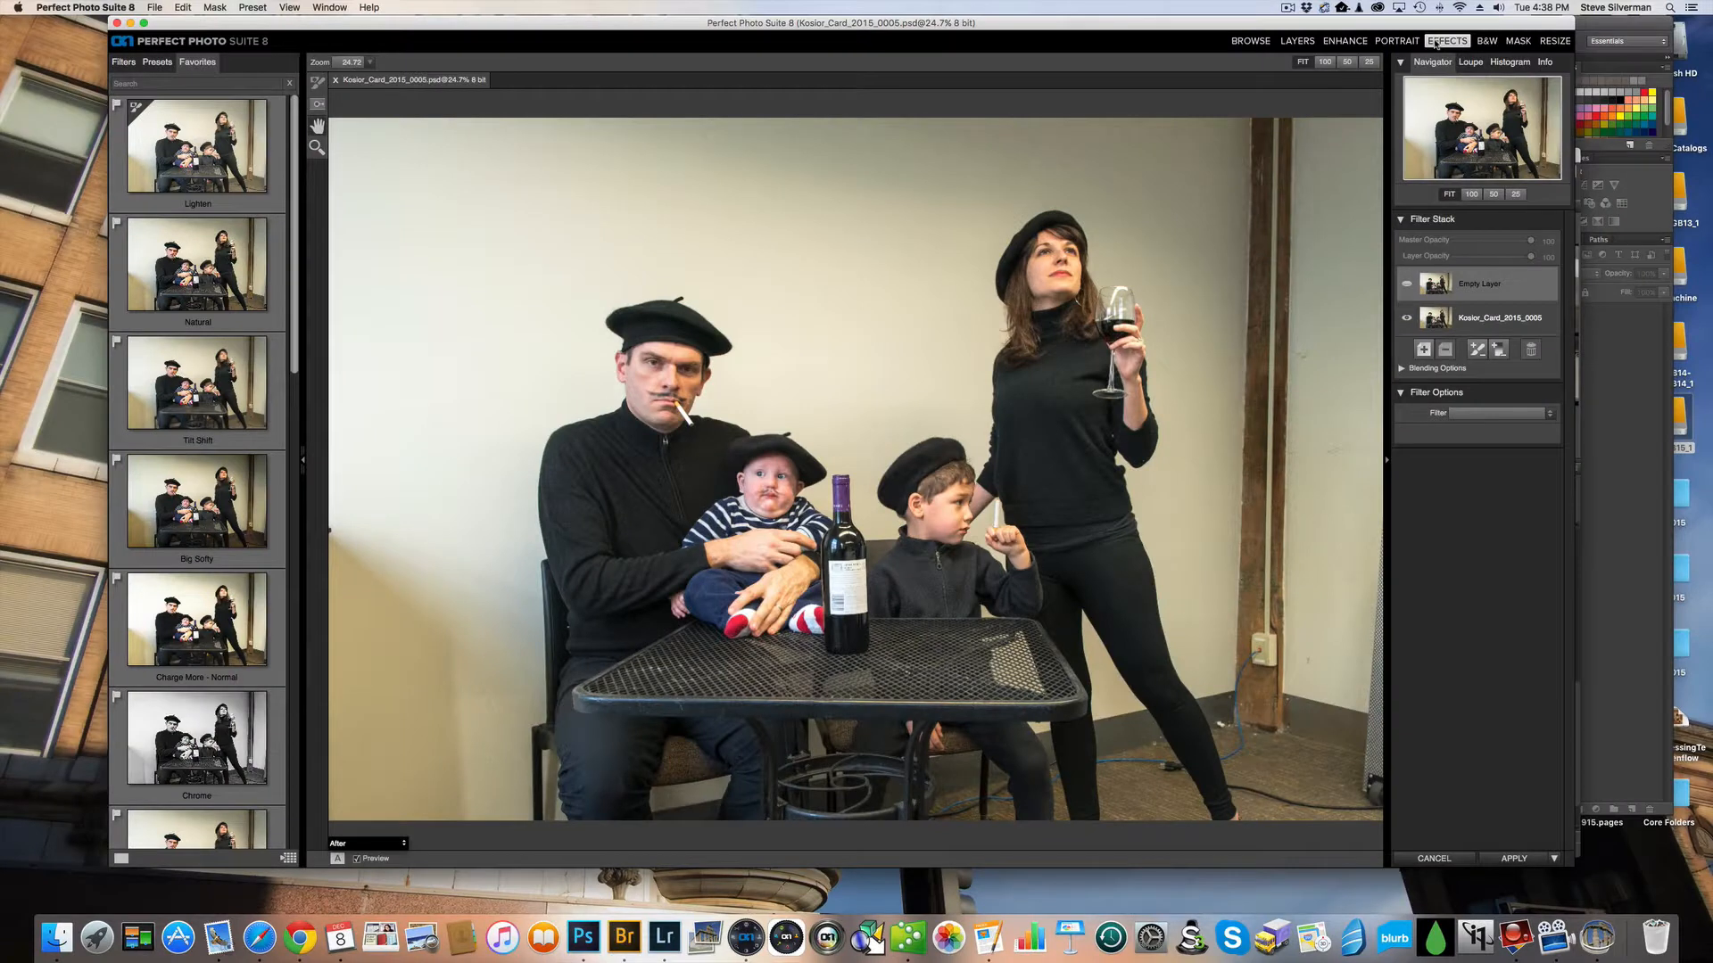
- Apply the Tootsie Pop favorite to the photo and add a filter layer using Color Enhancer's Increase Color
scroll(197, 473, down, 10)
click(197, 535)
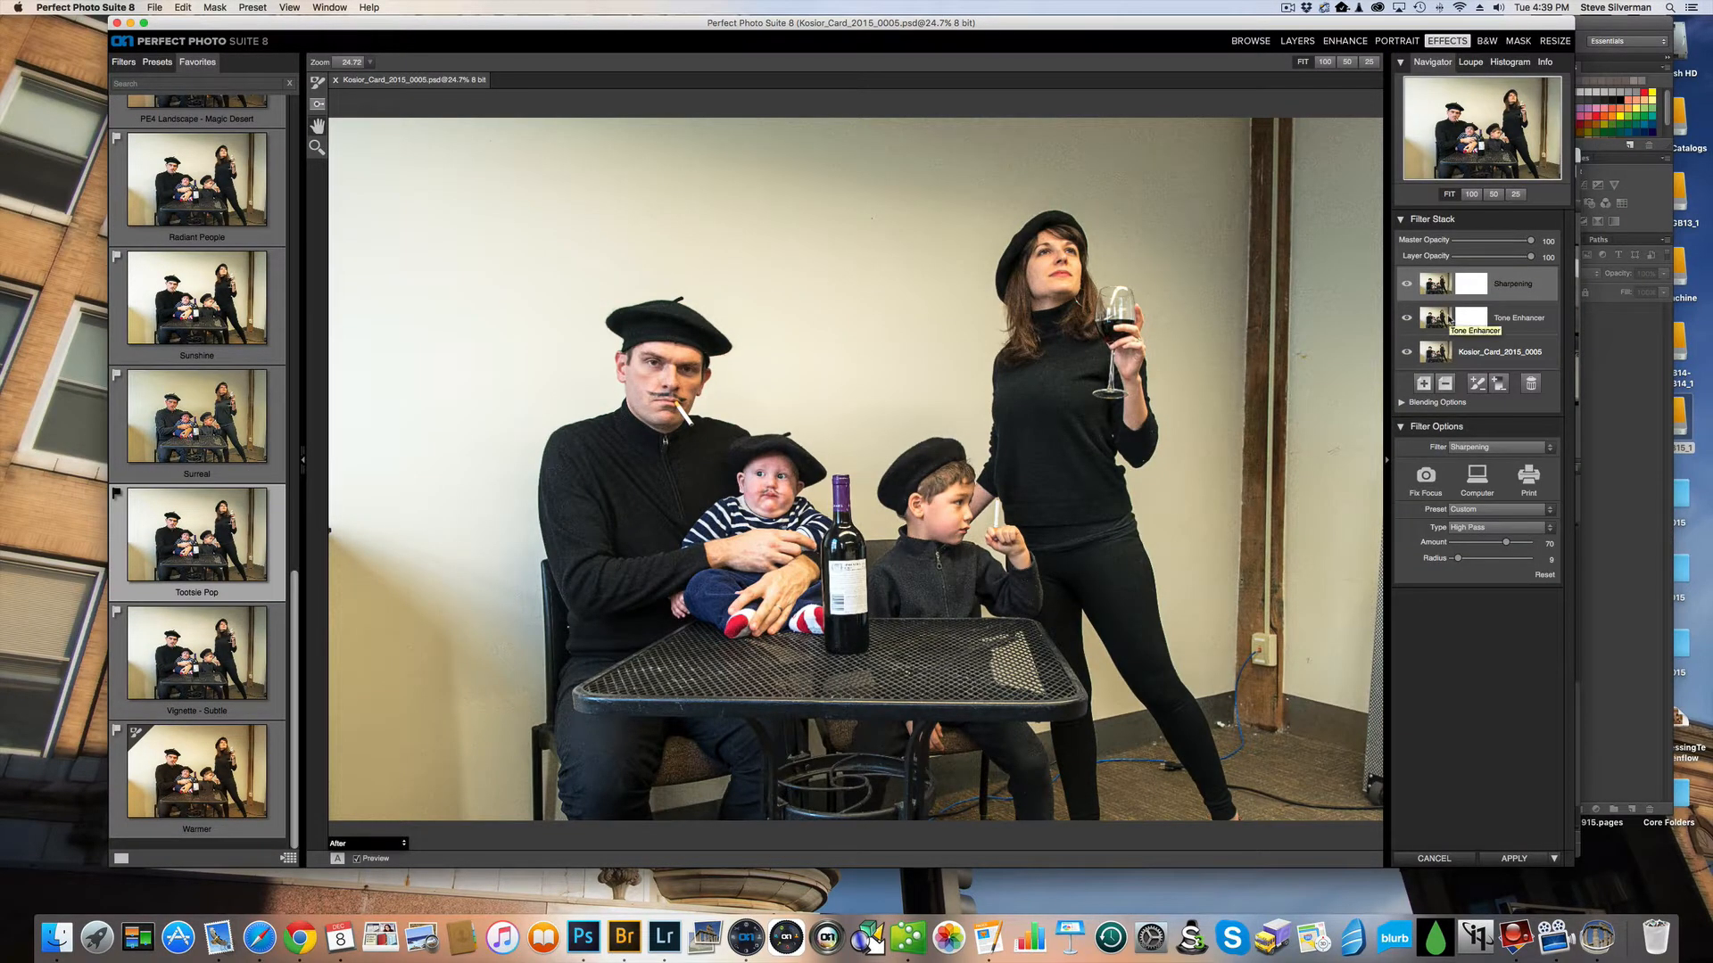
click(1423, 384)
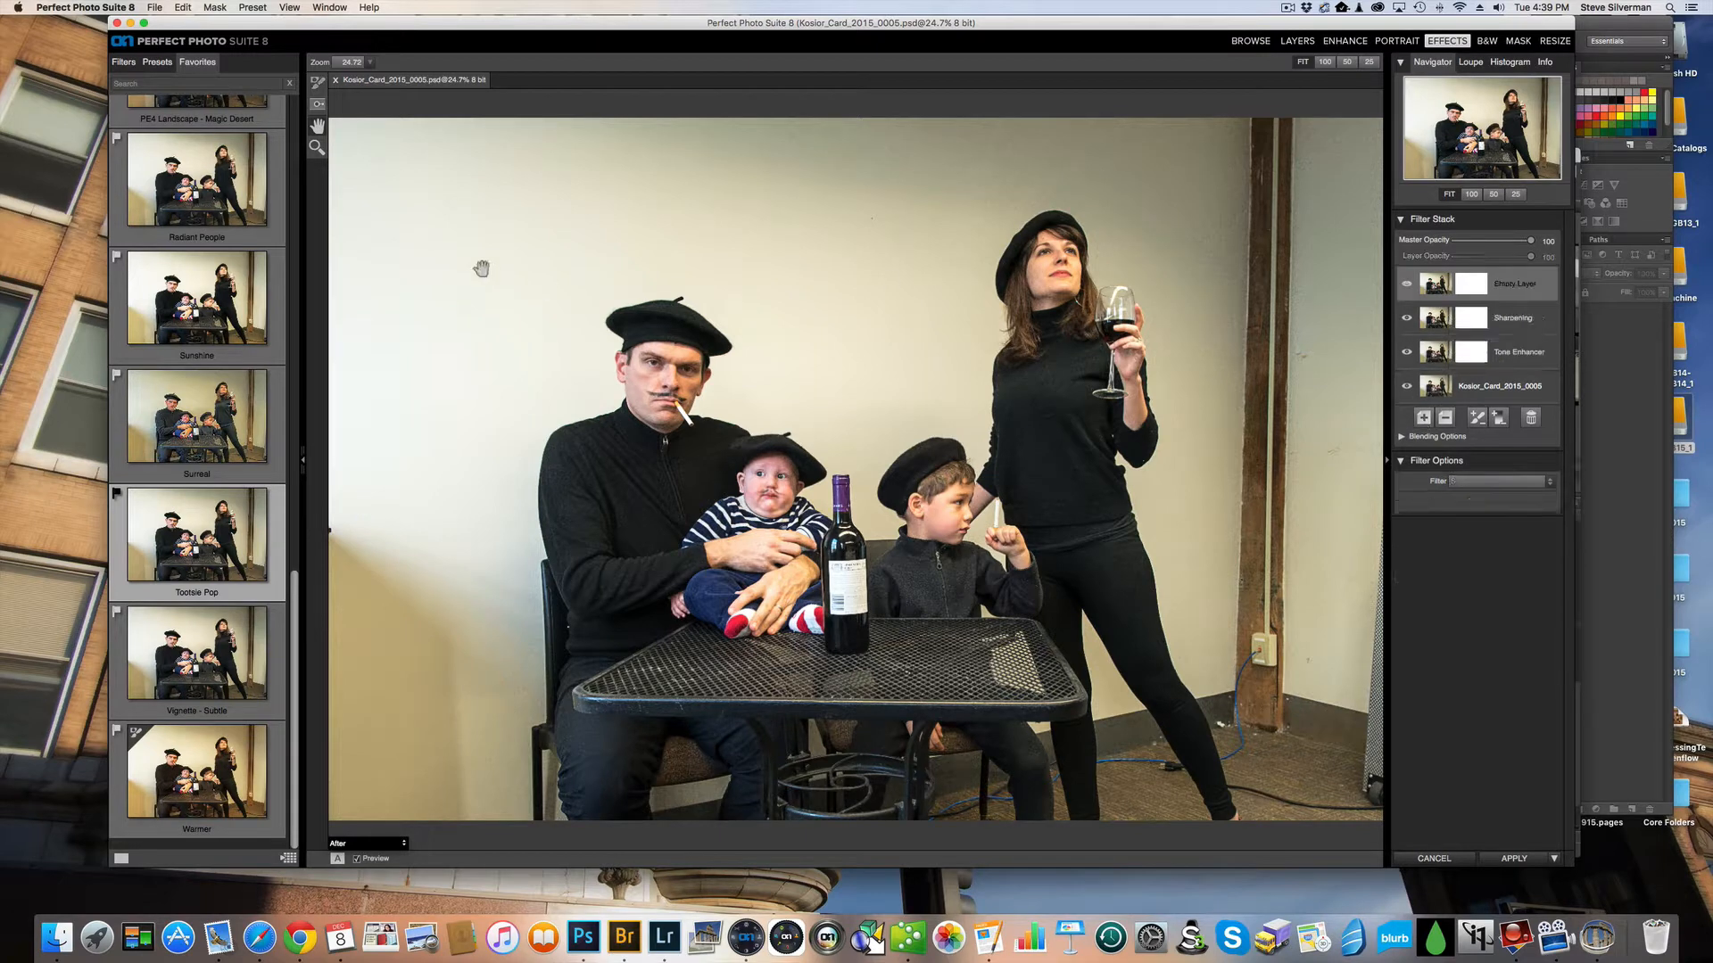
click(123, 61)
click(115, 250)
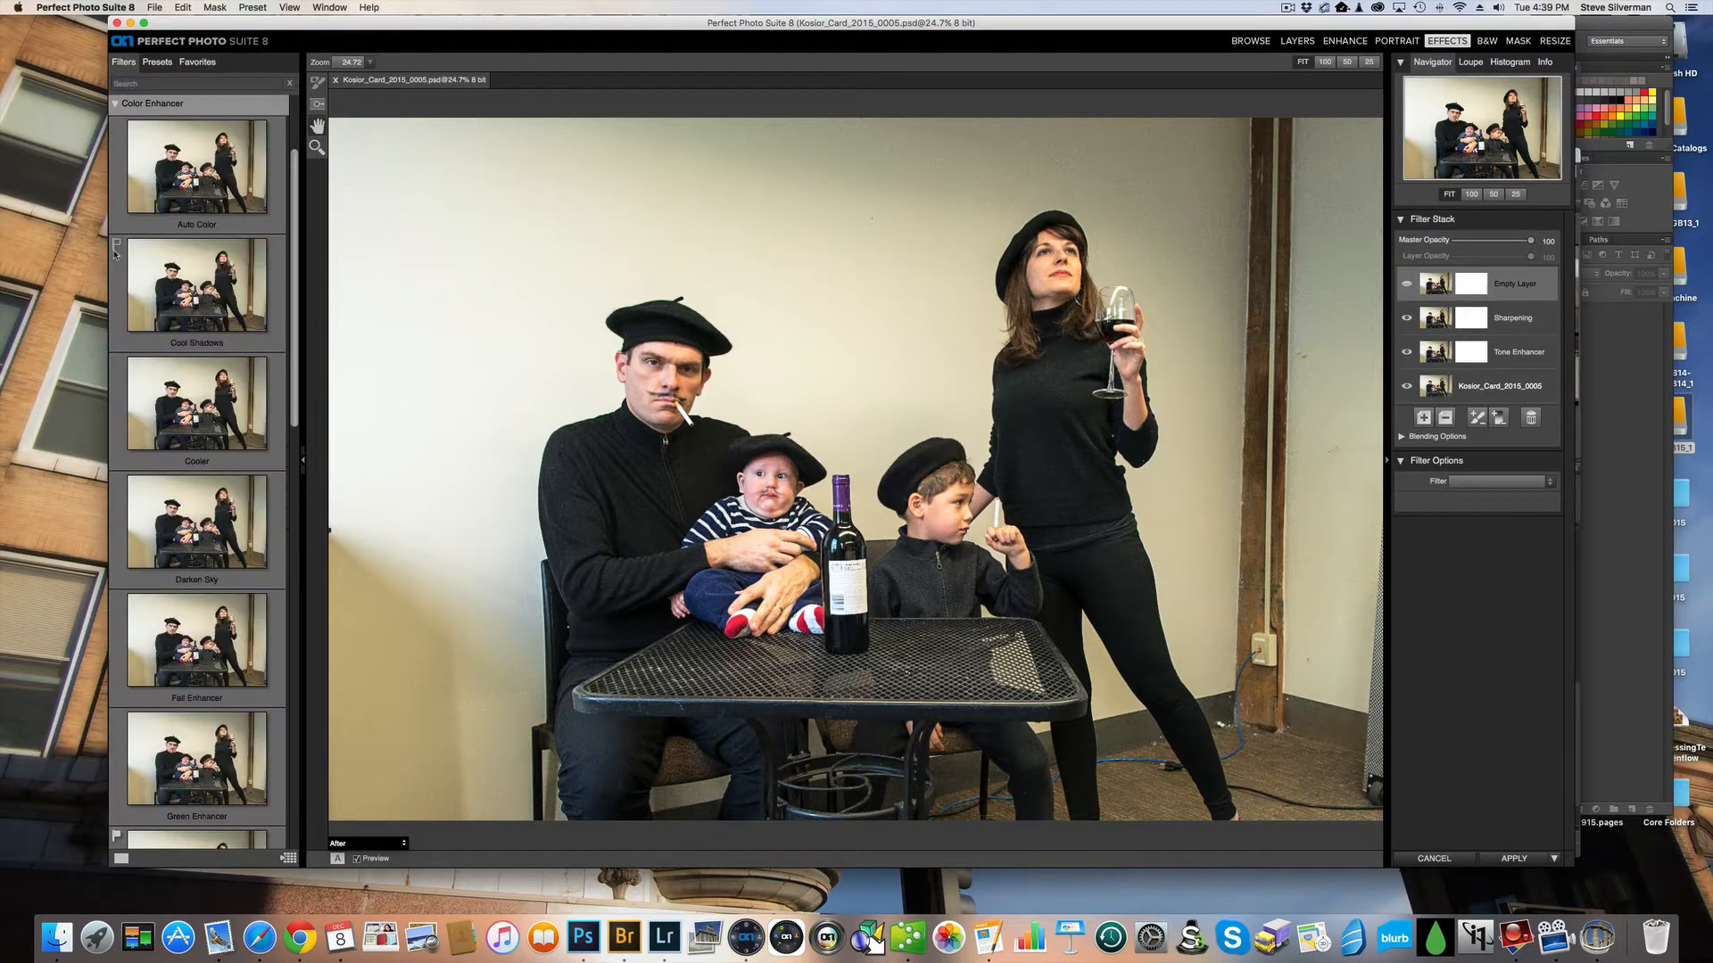
scroll(196, 527, down, 8)
click(196, 525)
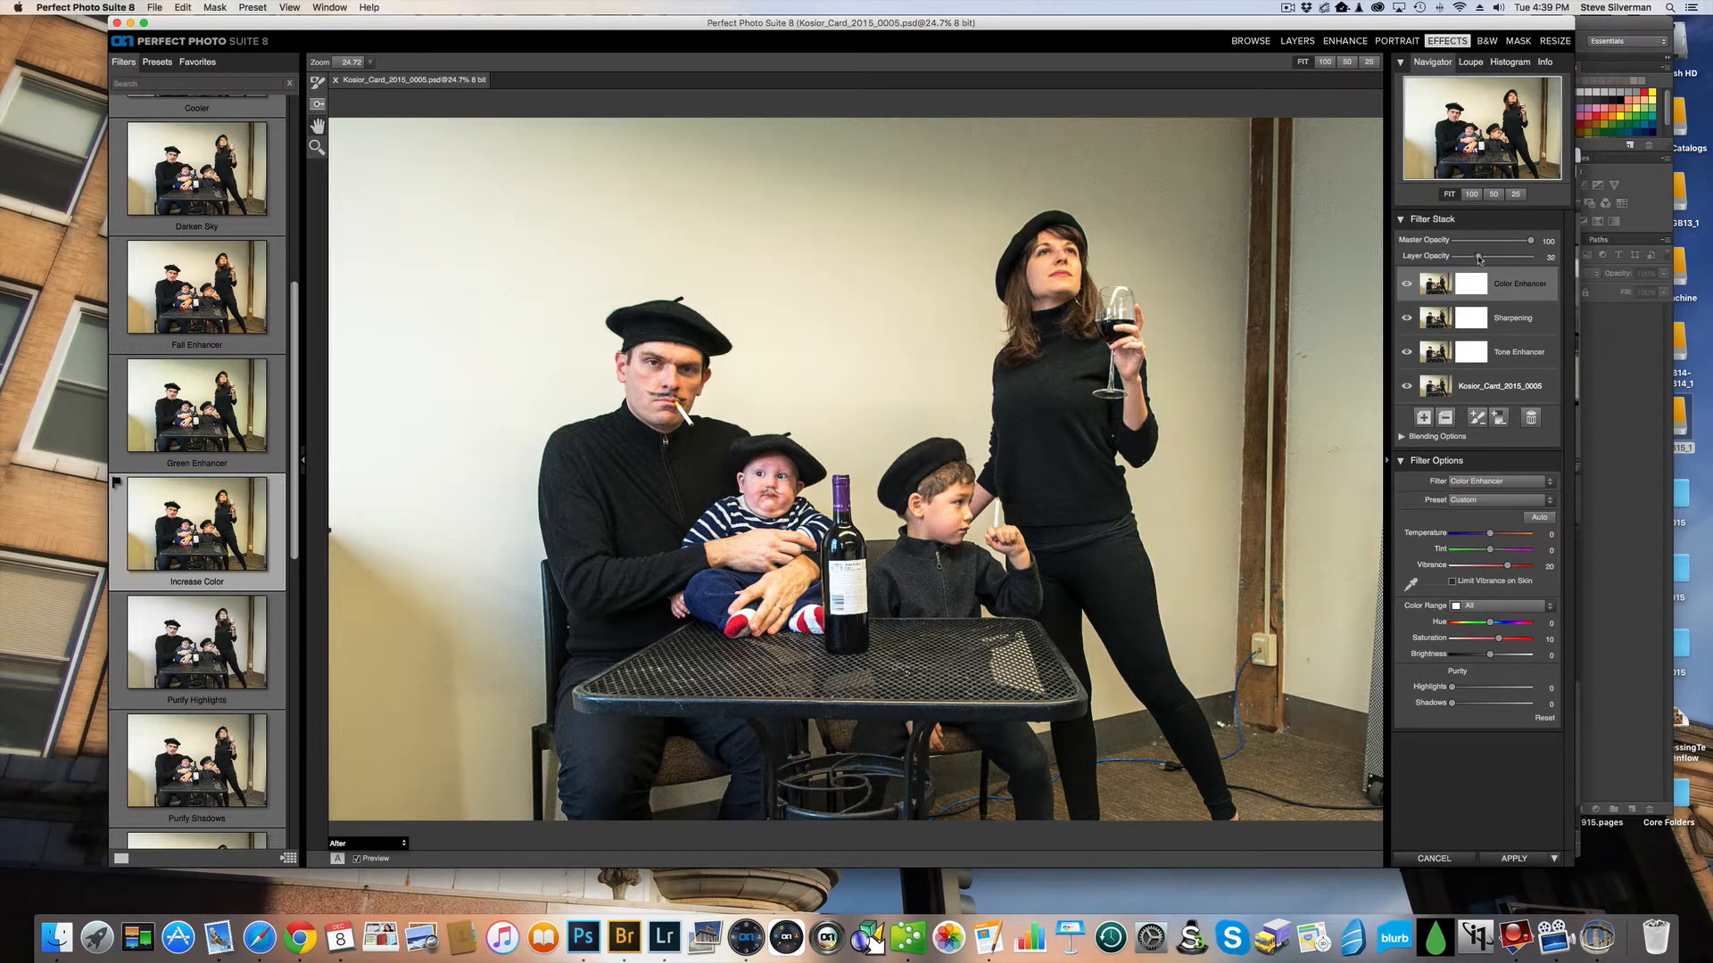
- In the Mask module, use the Mask-Red view and mask out the wall and wooden post behind the family
click(1518, 41)
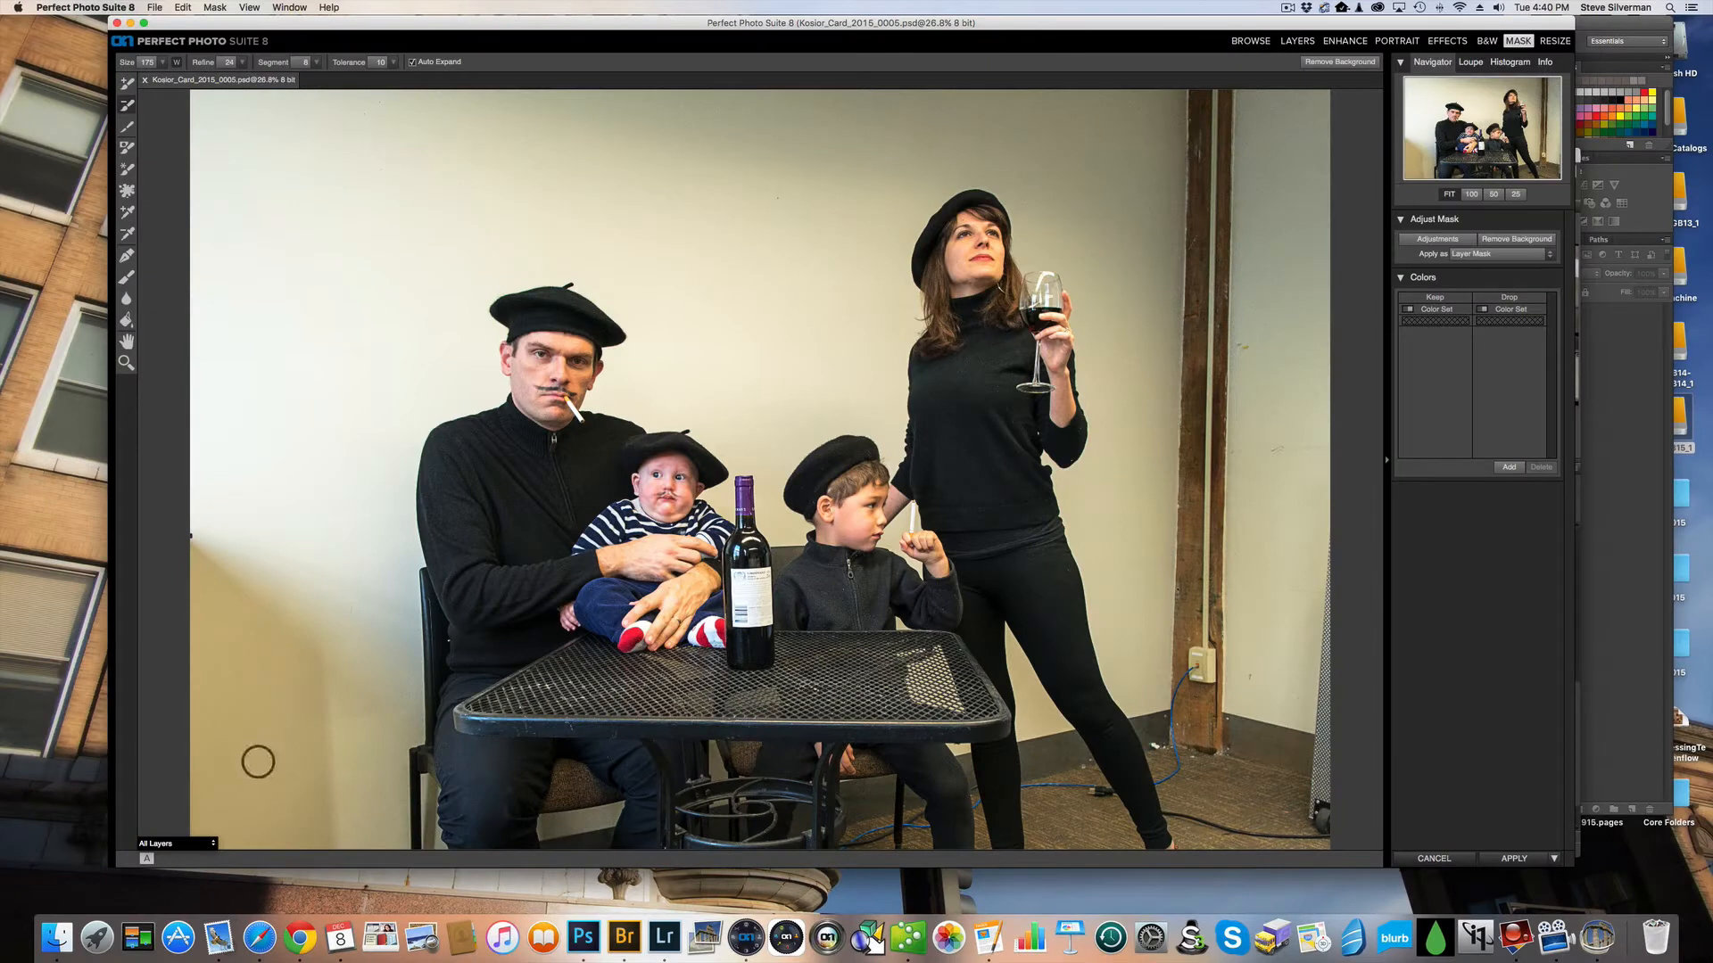
click(213, 843)
click(170, 864)
mouse_move(317, 662)
mouse_down()
mouse_move(338, 604)
mouse_move(312, 448)
mouse_move(409, 207)
mouse_move(478, 171)
mouse_move(626, 203)
mouse_move(709, 317)
mouse_move(793, 389)
mouse_move(822, 257)
mouse_move(943, 145)
mouse_move(1187, 192)
mouse_move(1265, 283)
mouse_move(1164, 456)
mouse_move(1158, 658)
mouse_up()
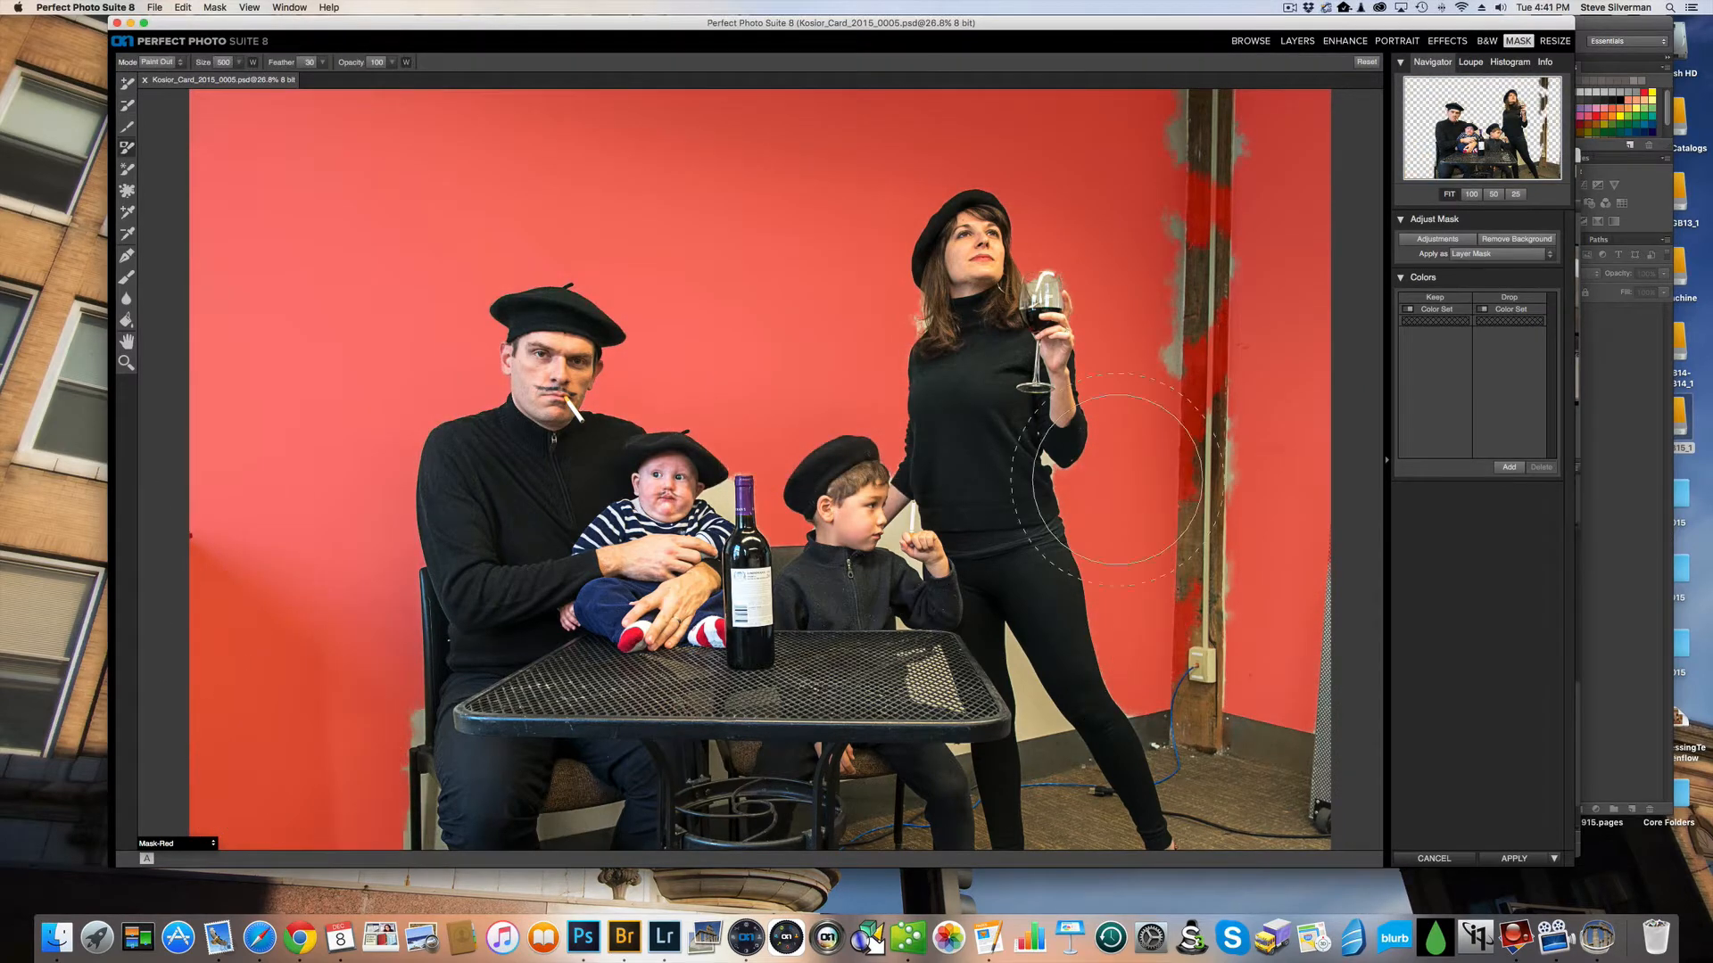
mouse_move(1187, 147)
mouse_down()
mouse_move(1233, 631)
mouse_move(1284, 749)
mouse_up()
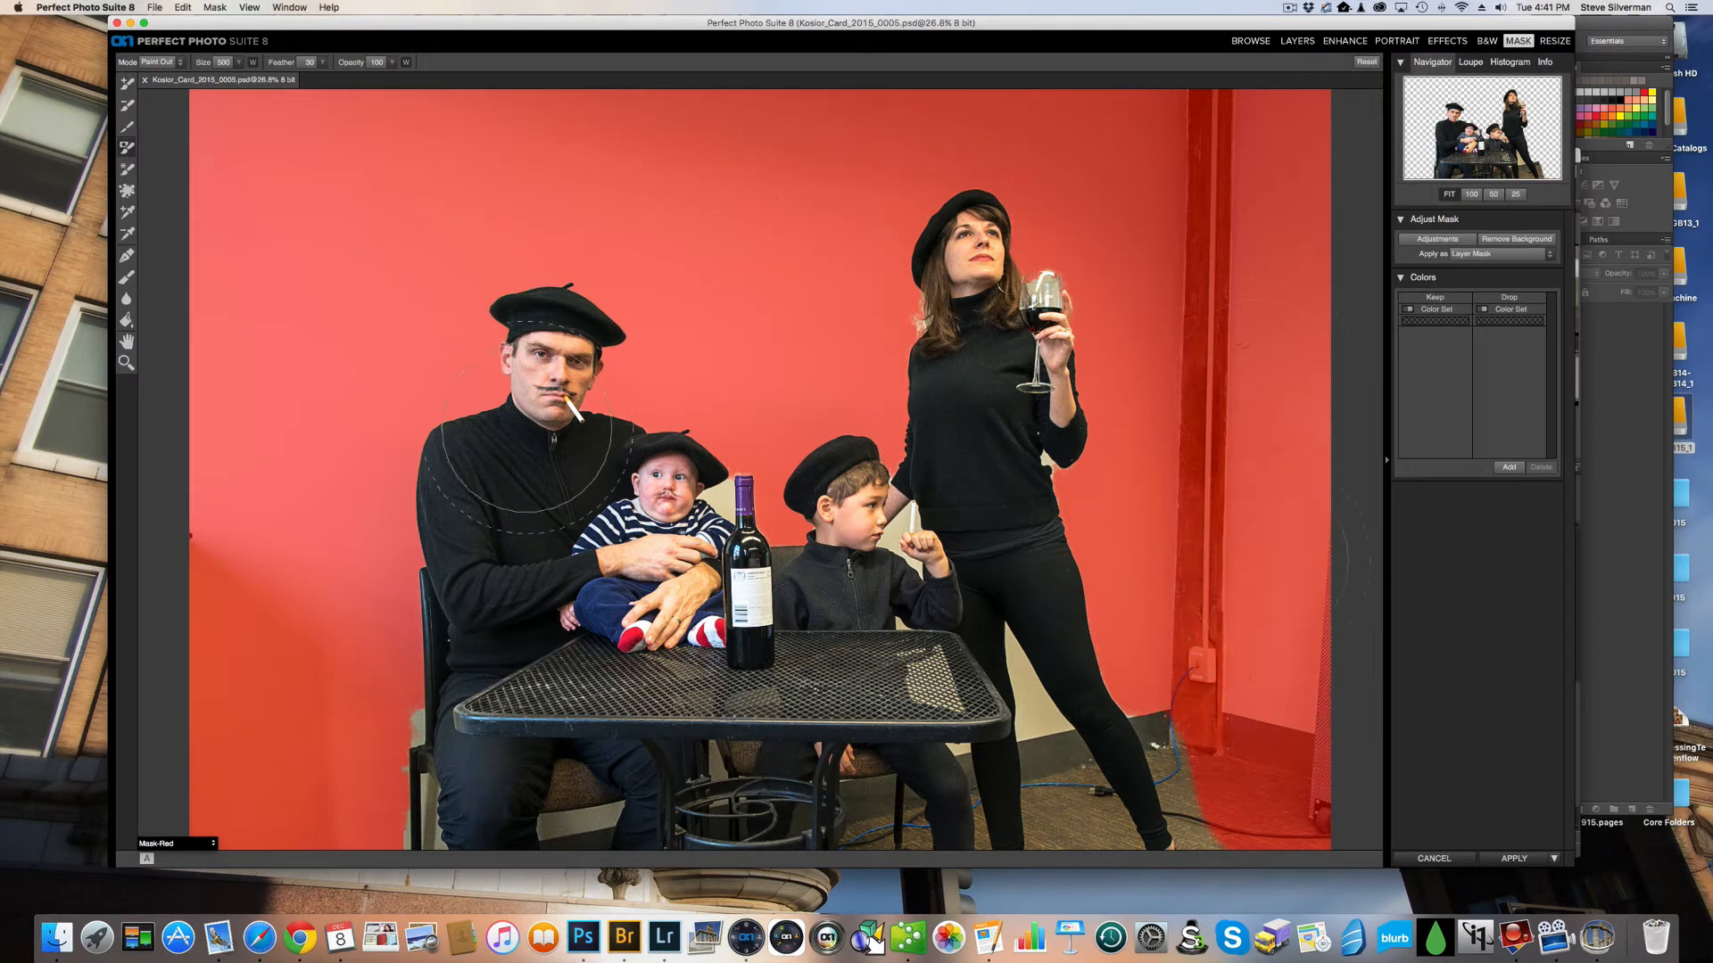
- Refine the mask edge around the man's beret, ear and shoulders and the baby's beret
key(z)
drag(373, 225, 728, 476)
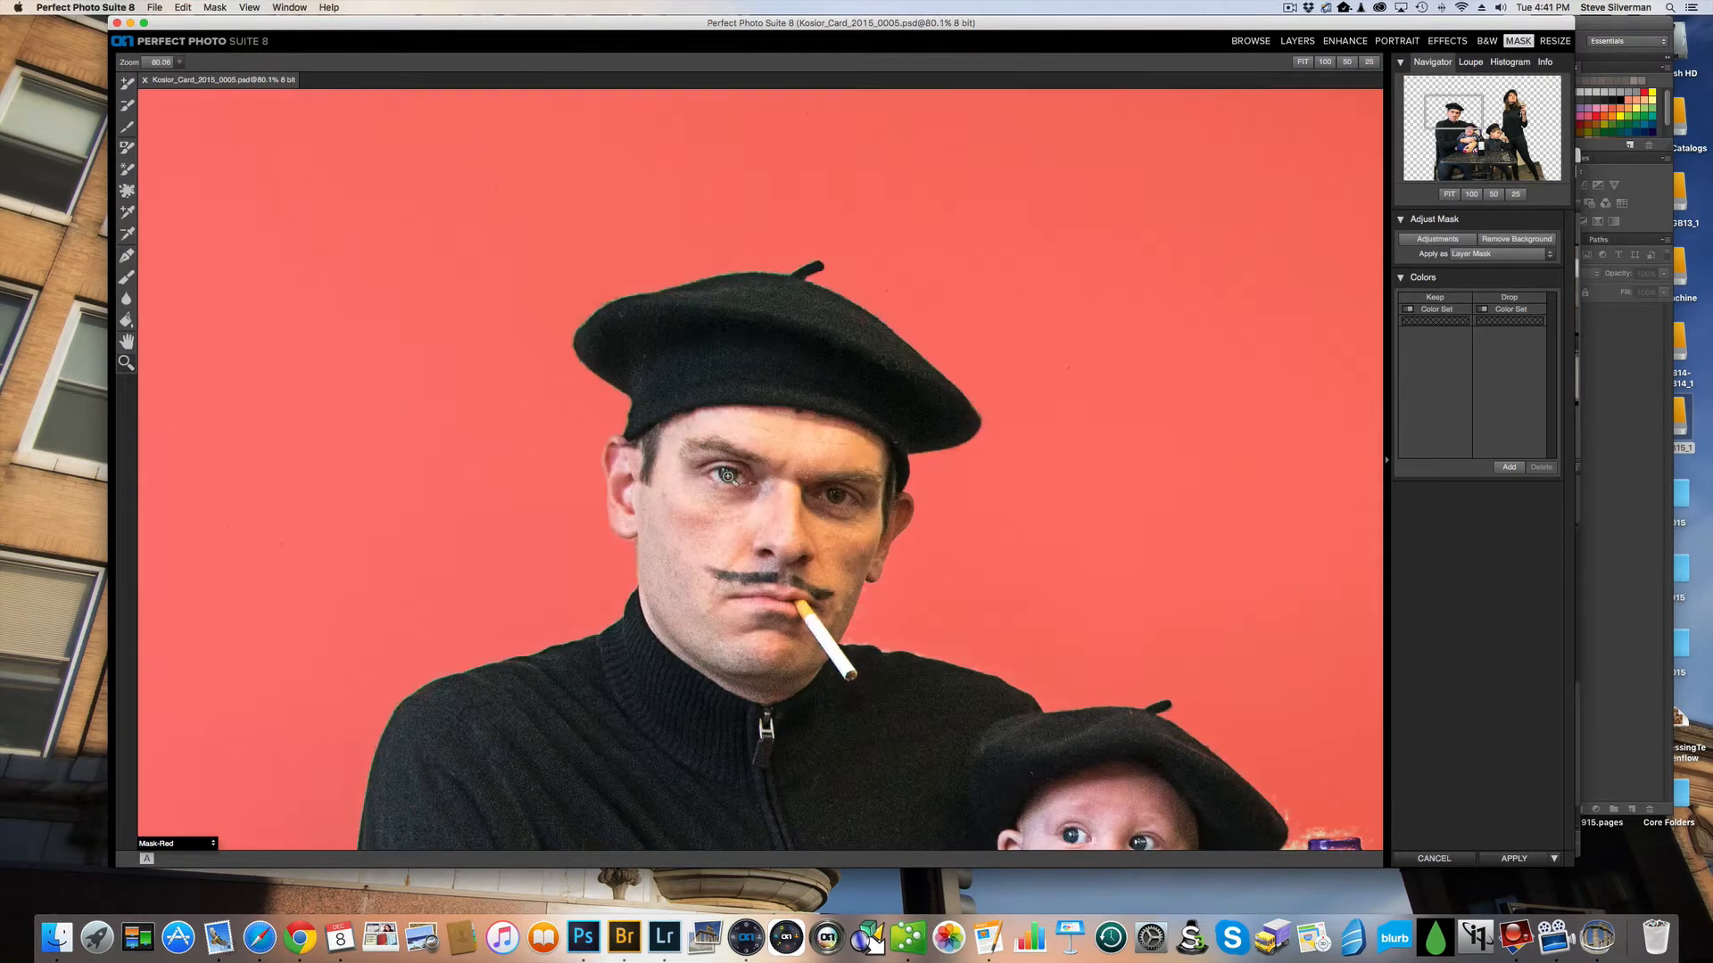
click(128, 130)
mouse_move(772, 246)
mouse_down()
mouse_move(571, 306)
mouse_move(614, 406)
mouse_up()
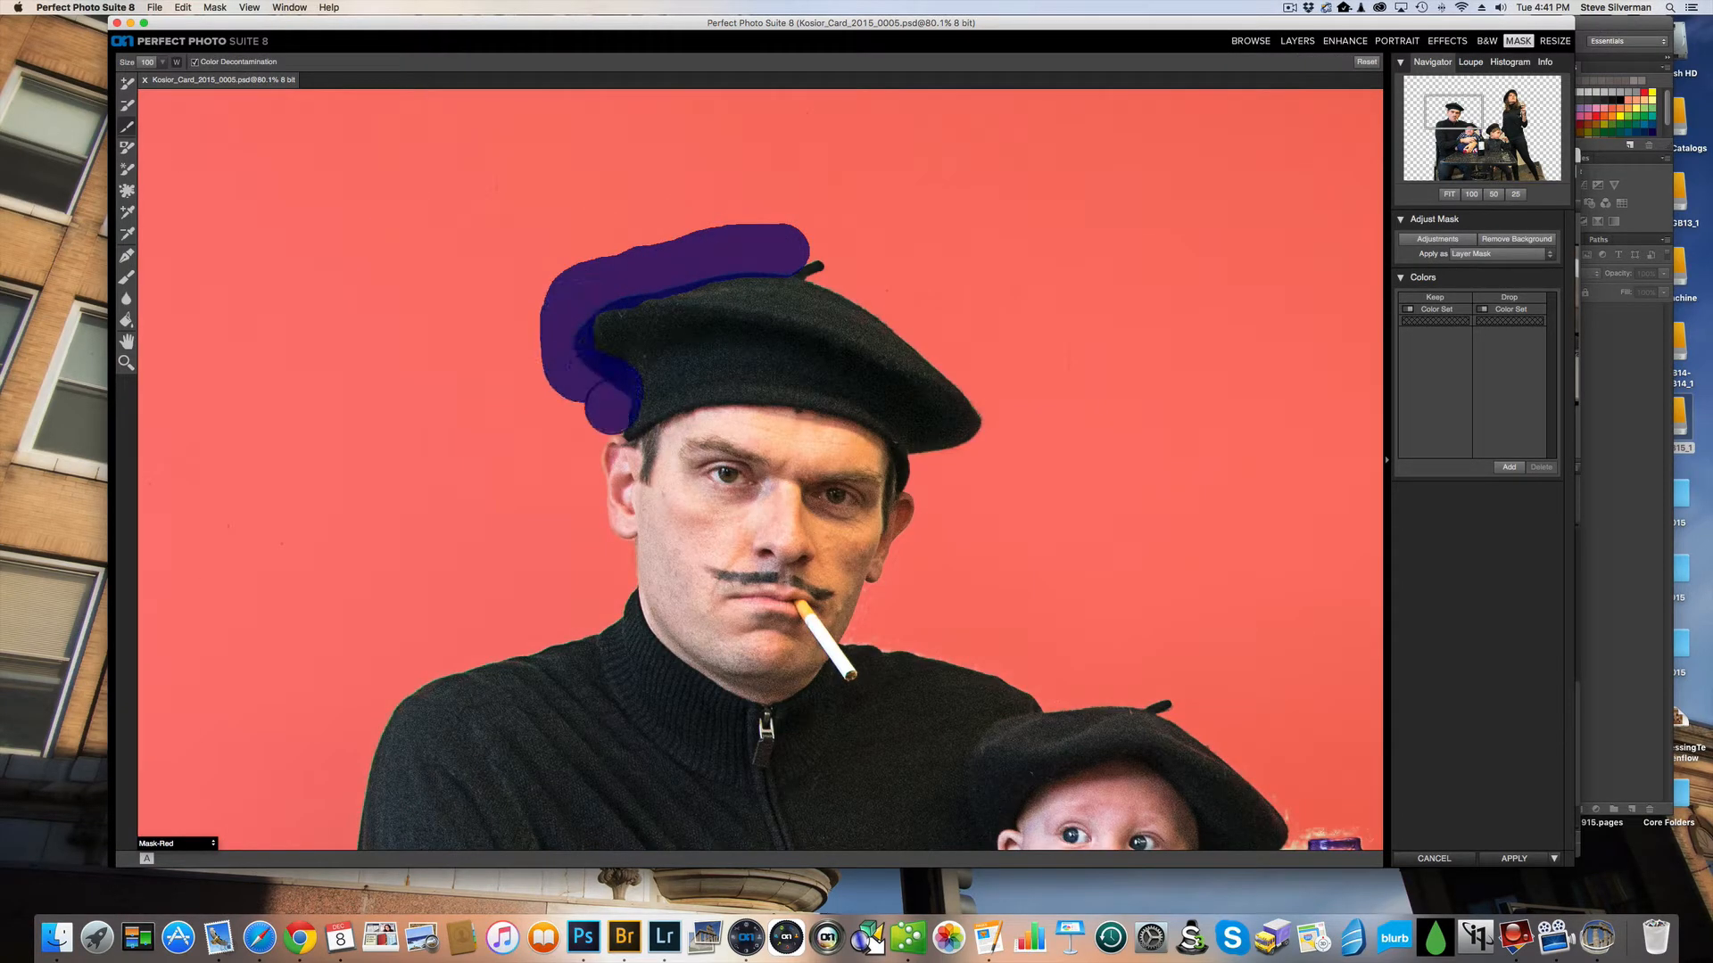
mouse_move(784, 242)
mouse_down()
mouse_move(934, 330)
mouse_move(977, 388)
mouse_move(924, 467)
mouse_move(938, 485)
mouse_move(910, 567)
mouse_move(860, 626)
mouse_move(1049, 685)
mouse_move(1173, 695)
mouse_move(1295, 813)
mouse_up()
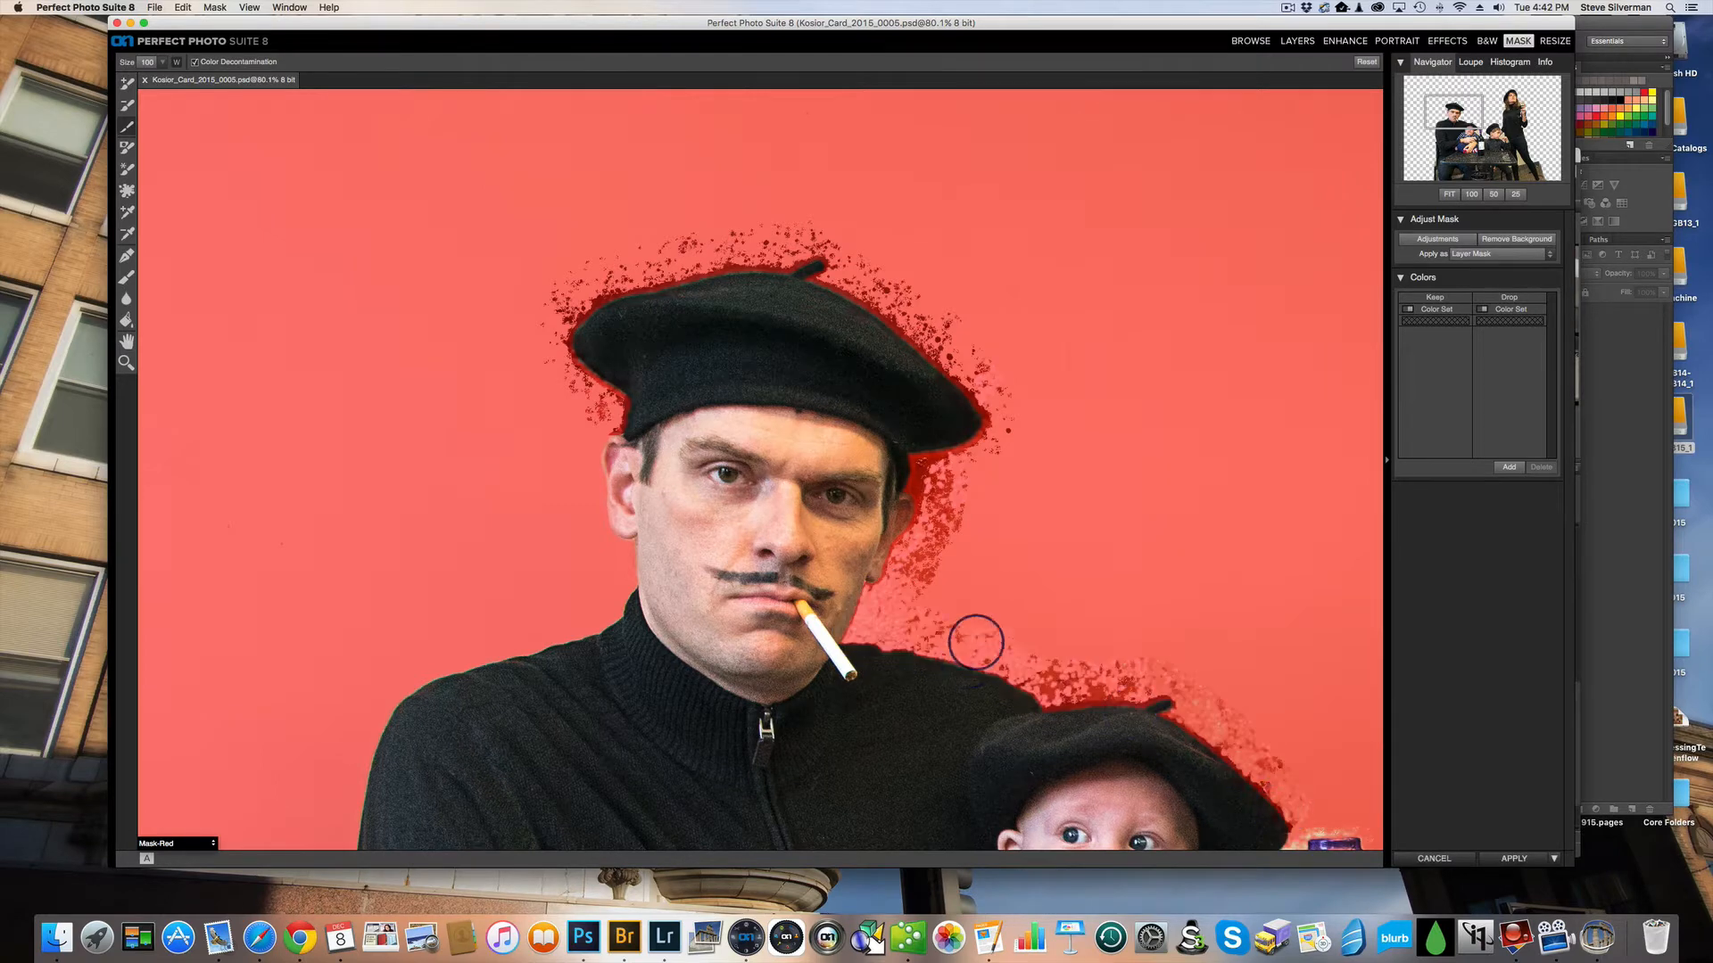
mouse_move(580, 431)
mouse_down()
mouse_move(598, 607)
mouse_move(402, 676)
mouse_move(341, 843)
mouse_up()
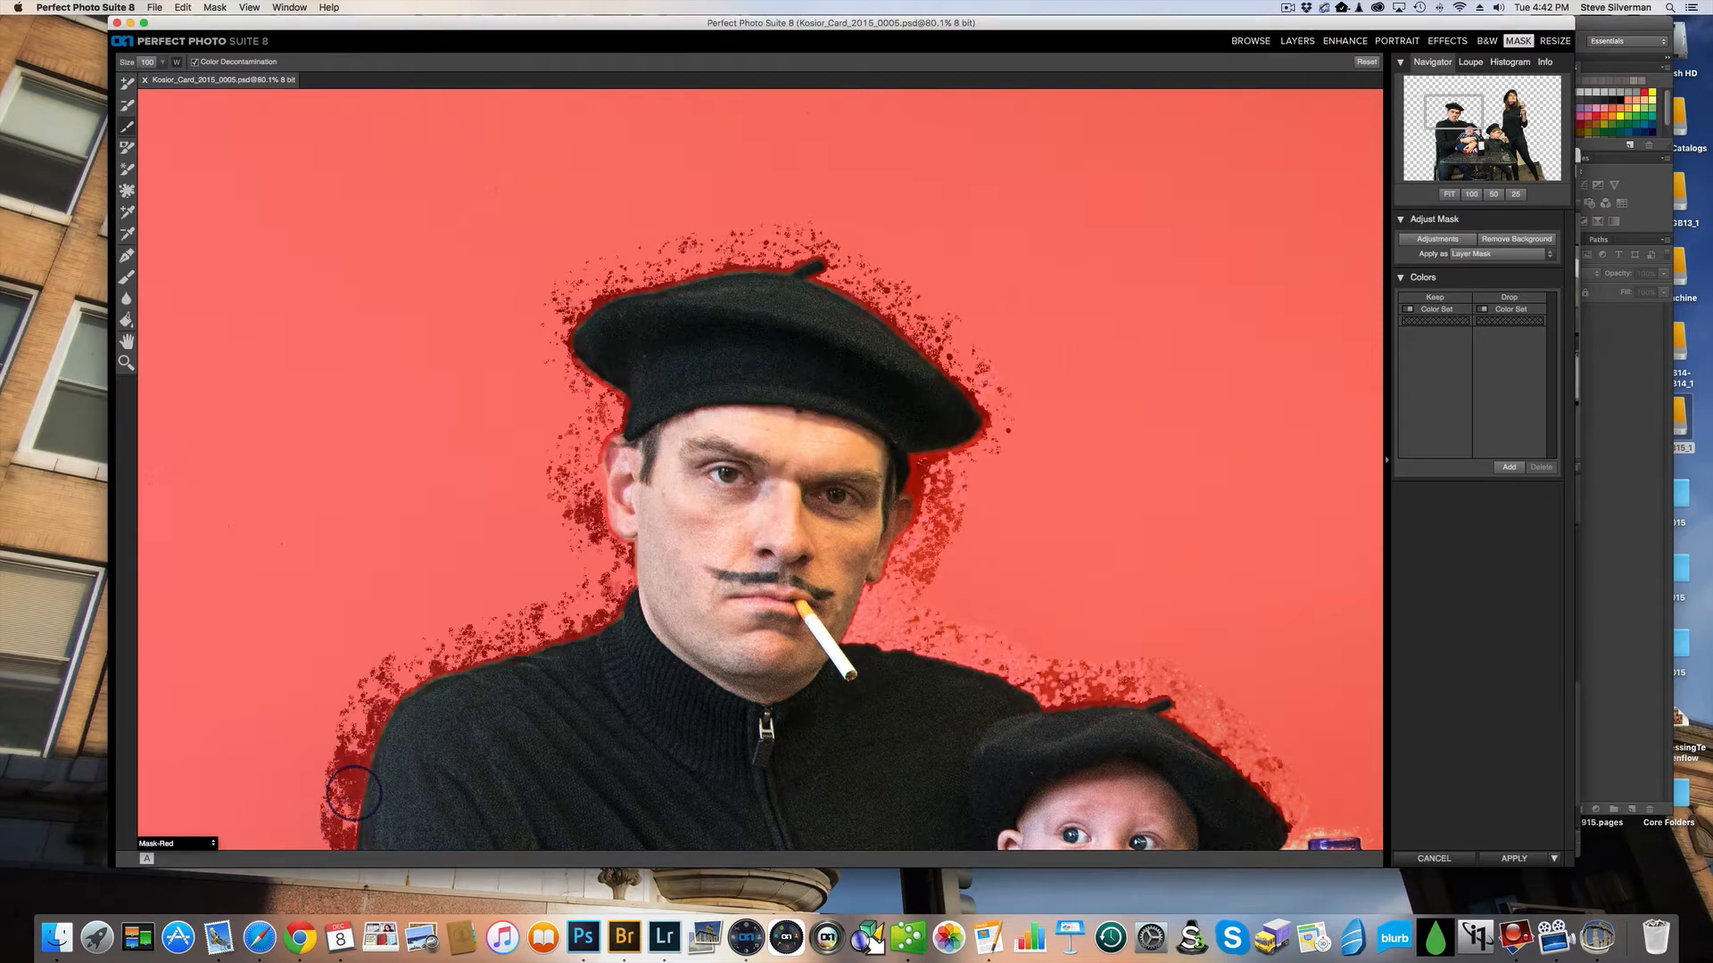
- Show the mask in Mask-Grayscale and paint out the stray specks beside the baby's beret with a smaller size 100 brush
key(c)
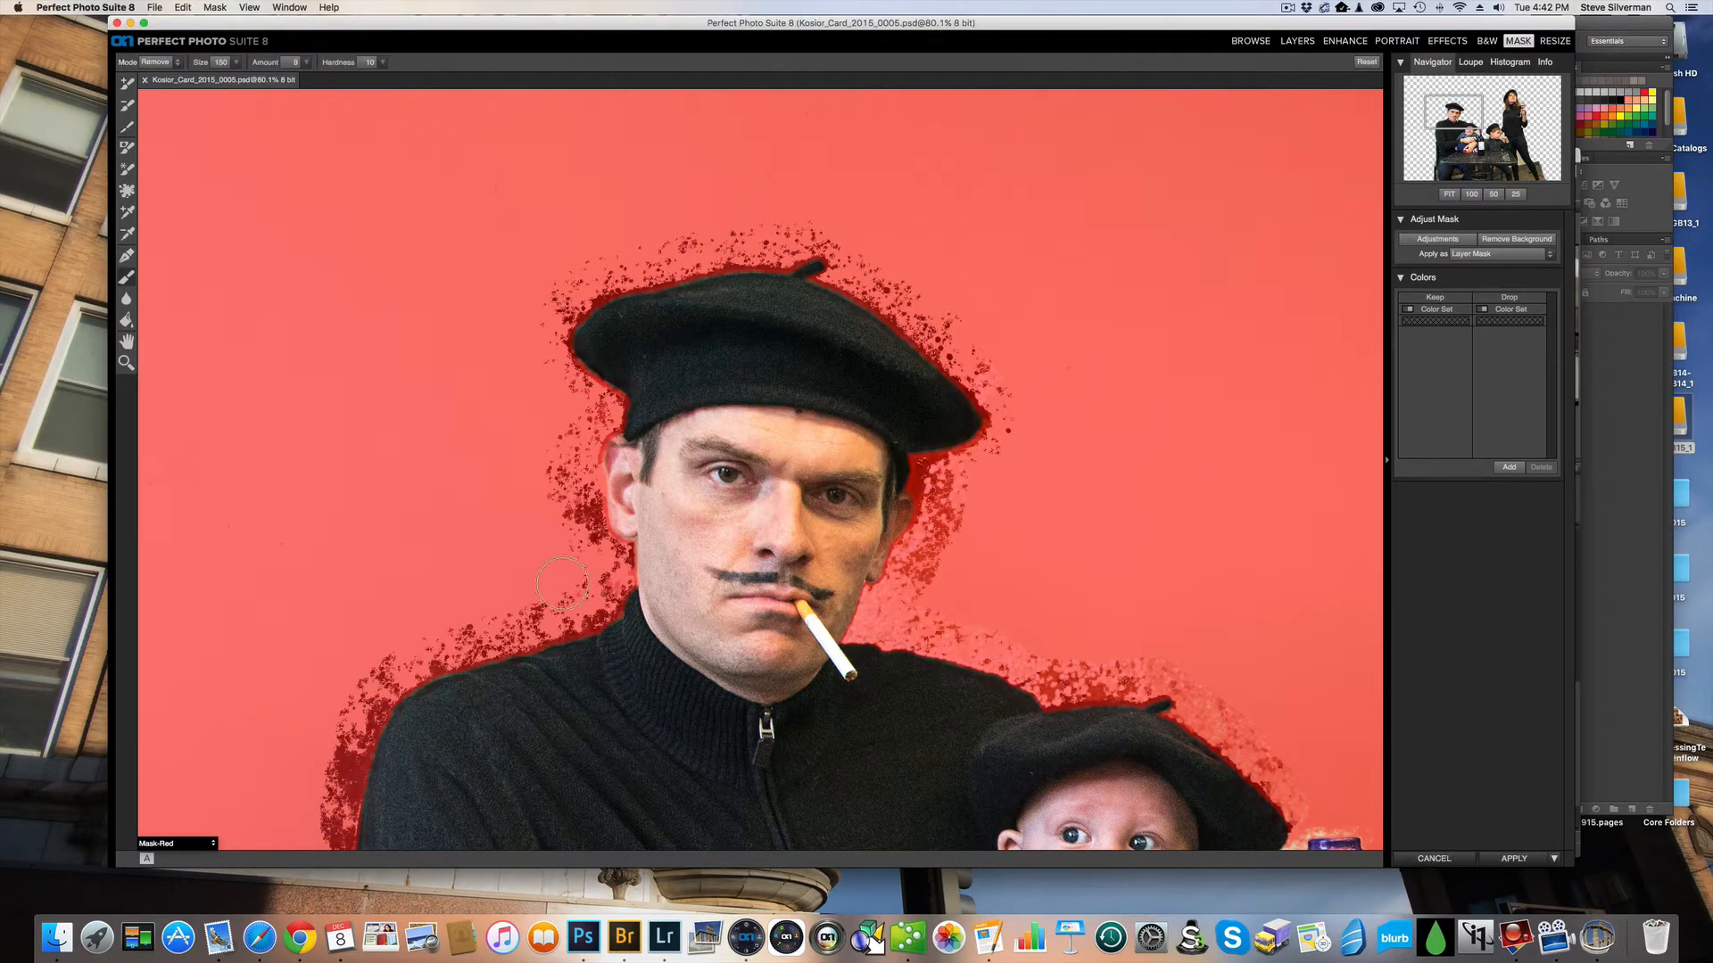
click(213, 845)
click(189, 883)
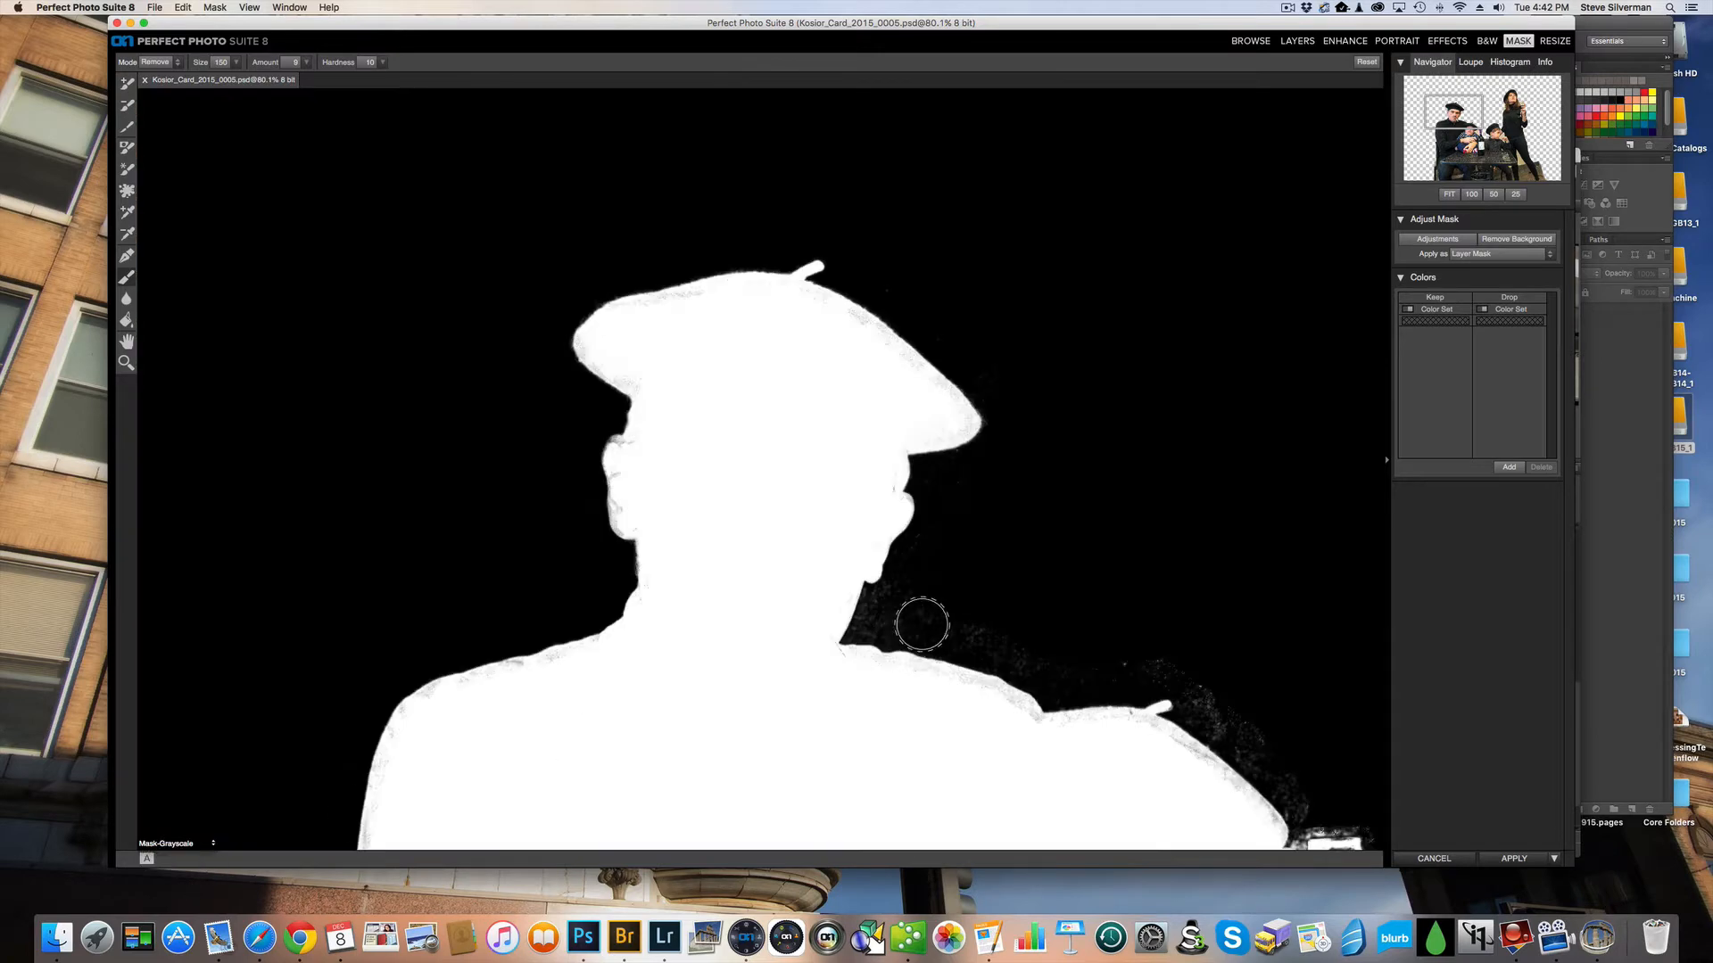
key(b)
key(bracketleft)
key(bracketleft)
key(bracketleft)
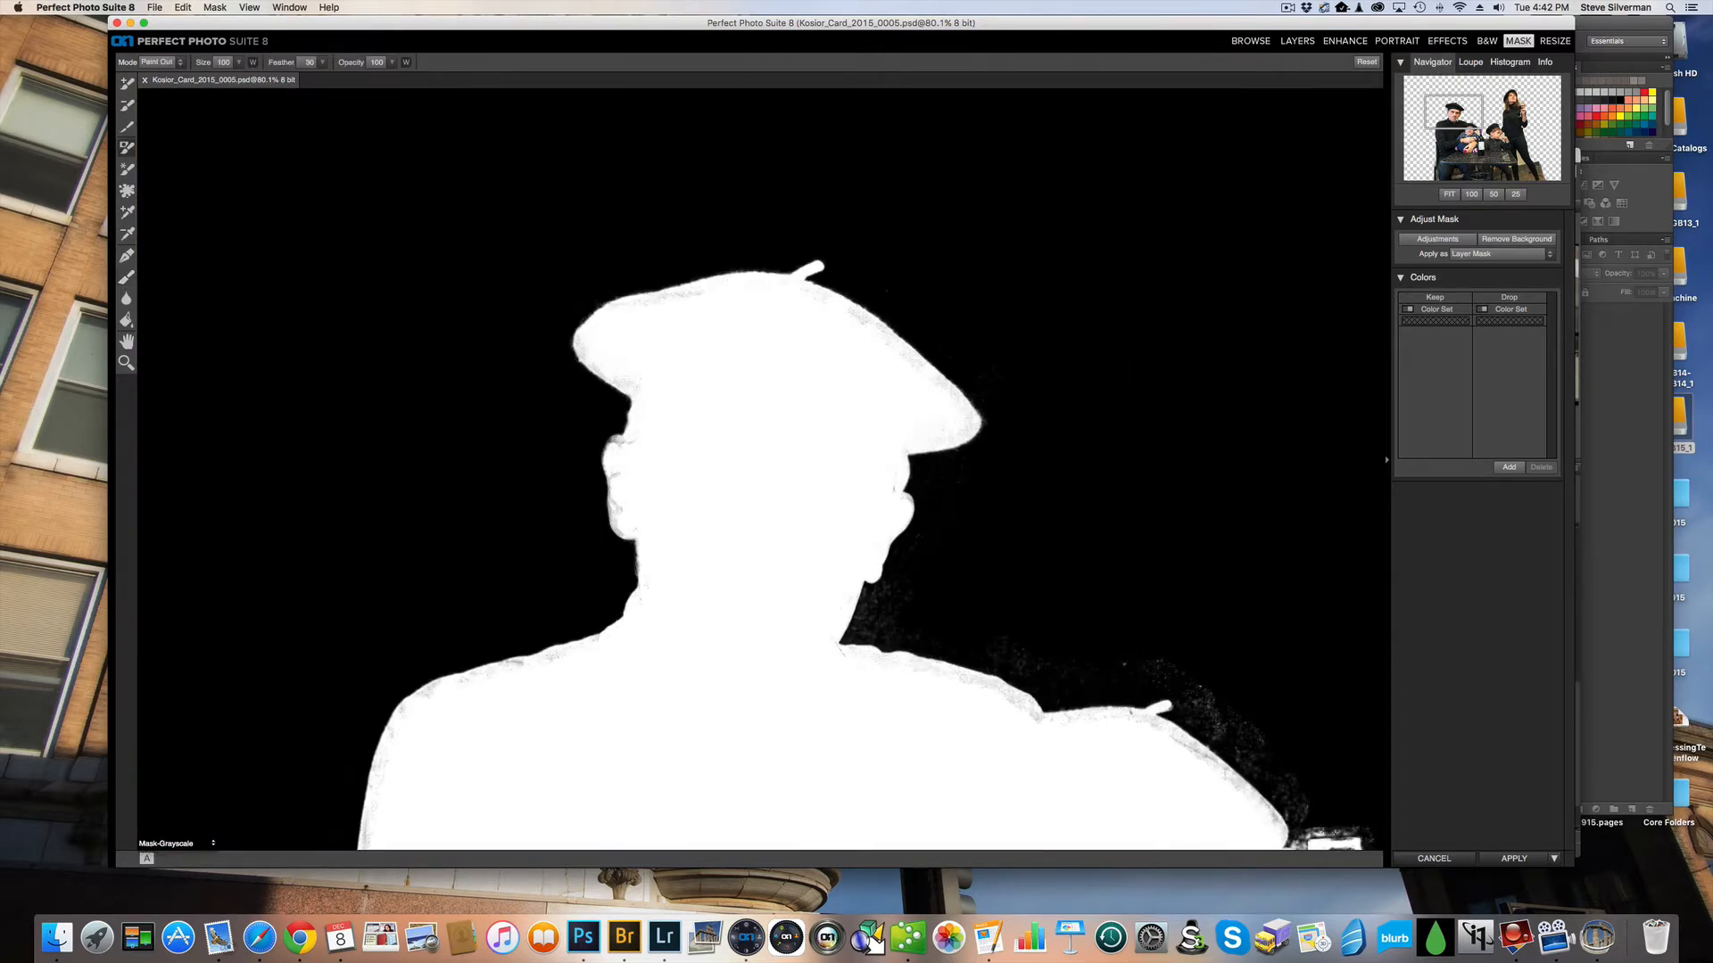
drag(1196, 688, 1287, 791)
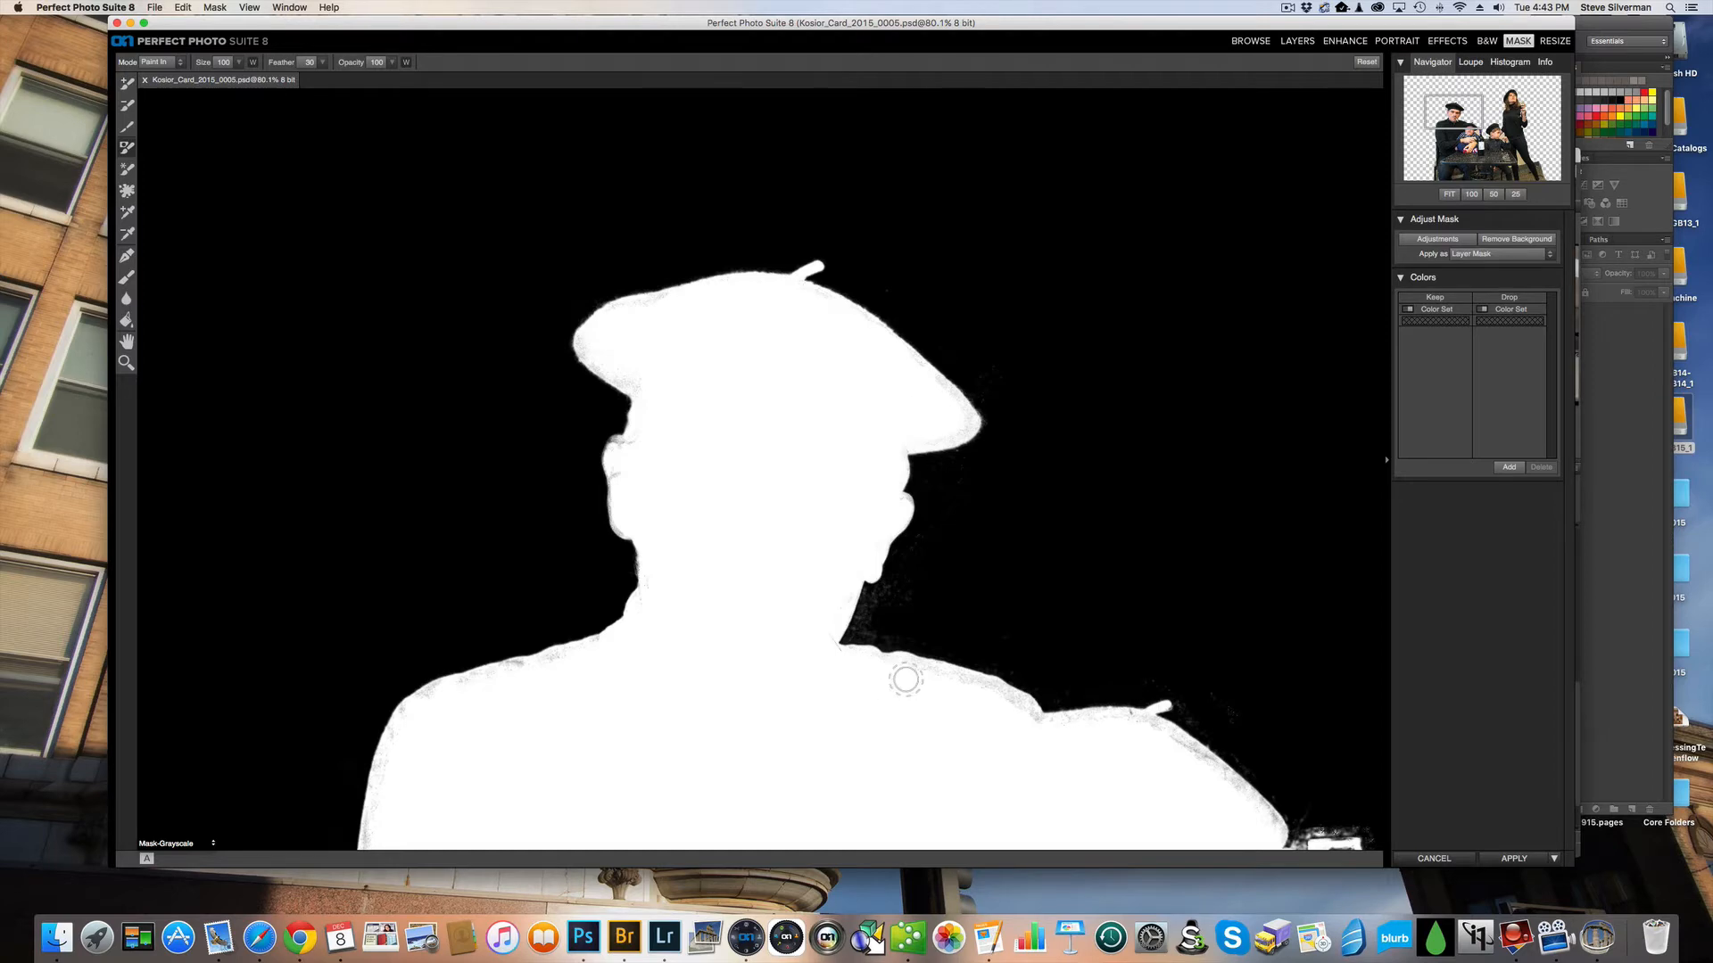
- Return to the Mask-Red view and sample skin and sweater tones as keep colors and the wall as drop colors
click(216, 844)
click(179, 868)
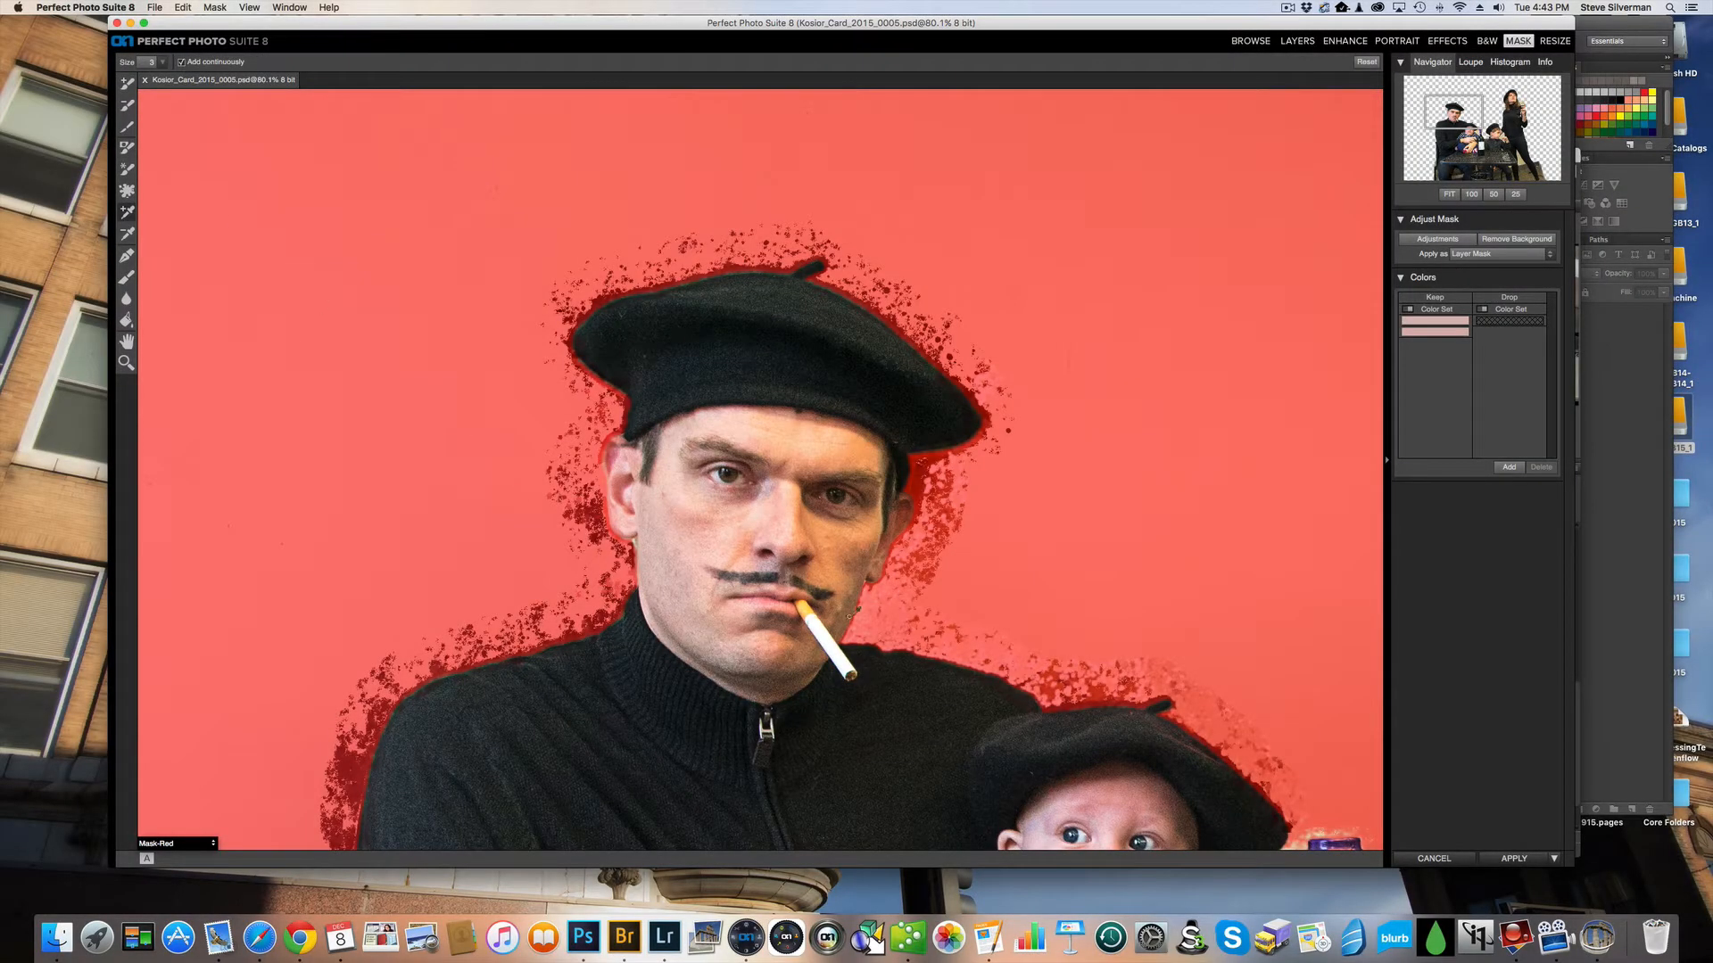
mouse_move(879, 568)
mouse_down()
mouse_move(860, 611)
mouse_move(966, 676)
mouse_up()
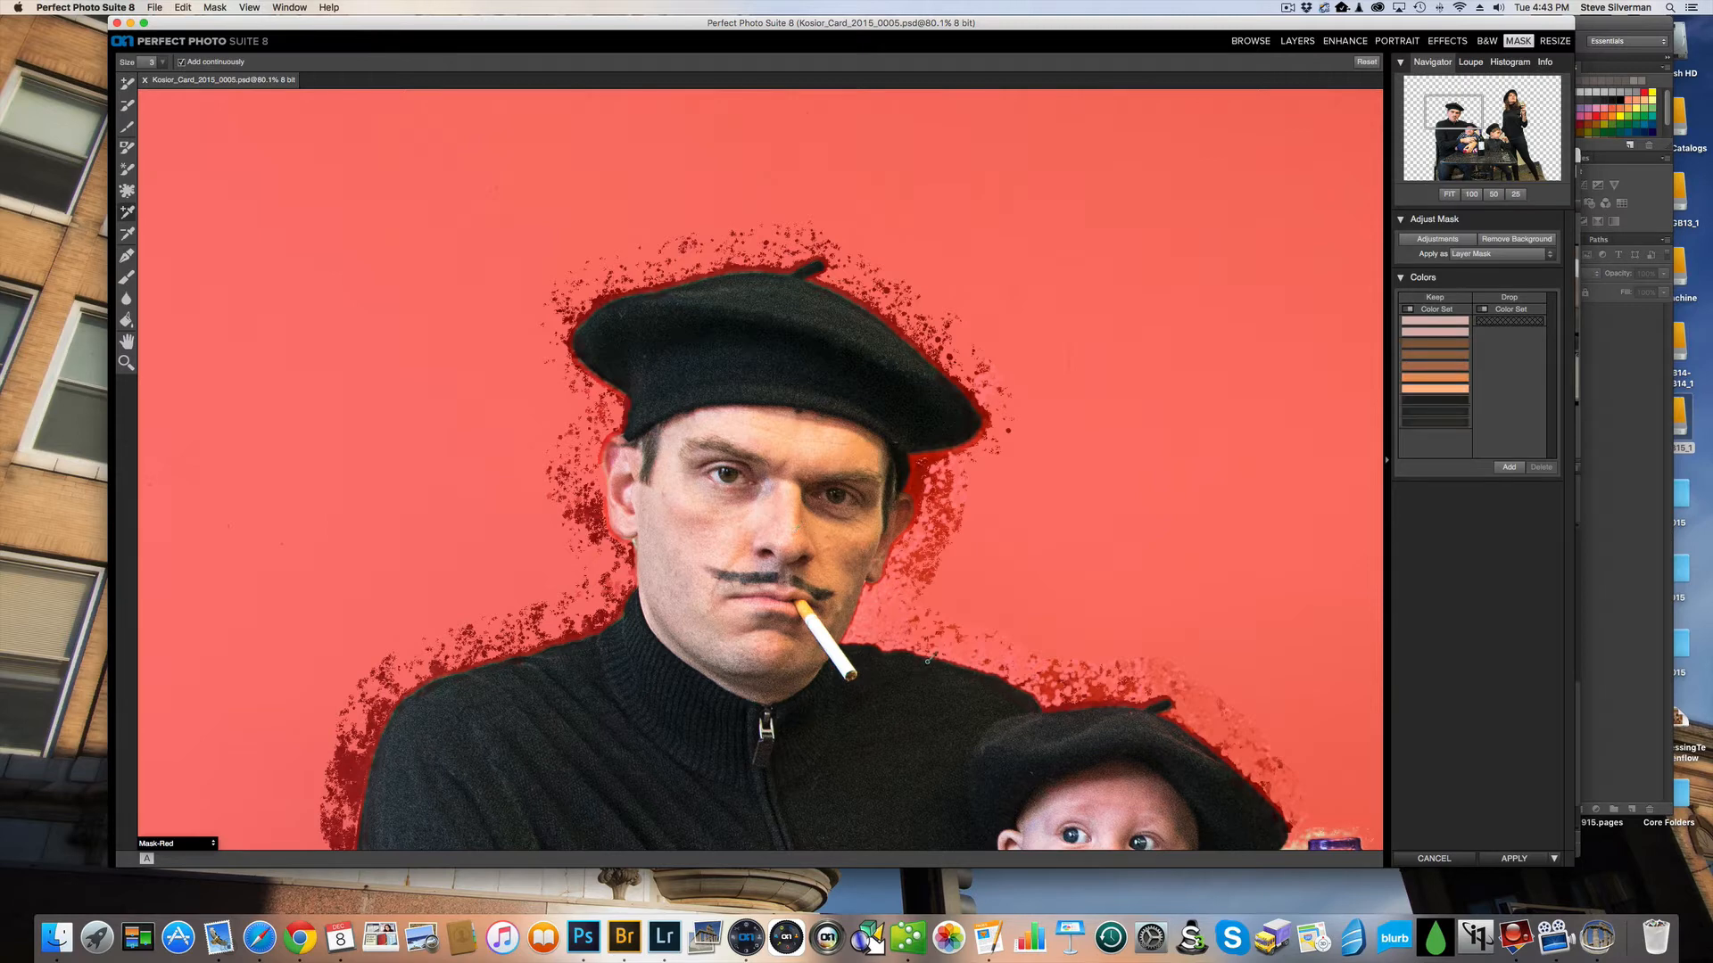
drag(453, 683, 437, 709)
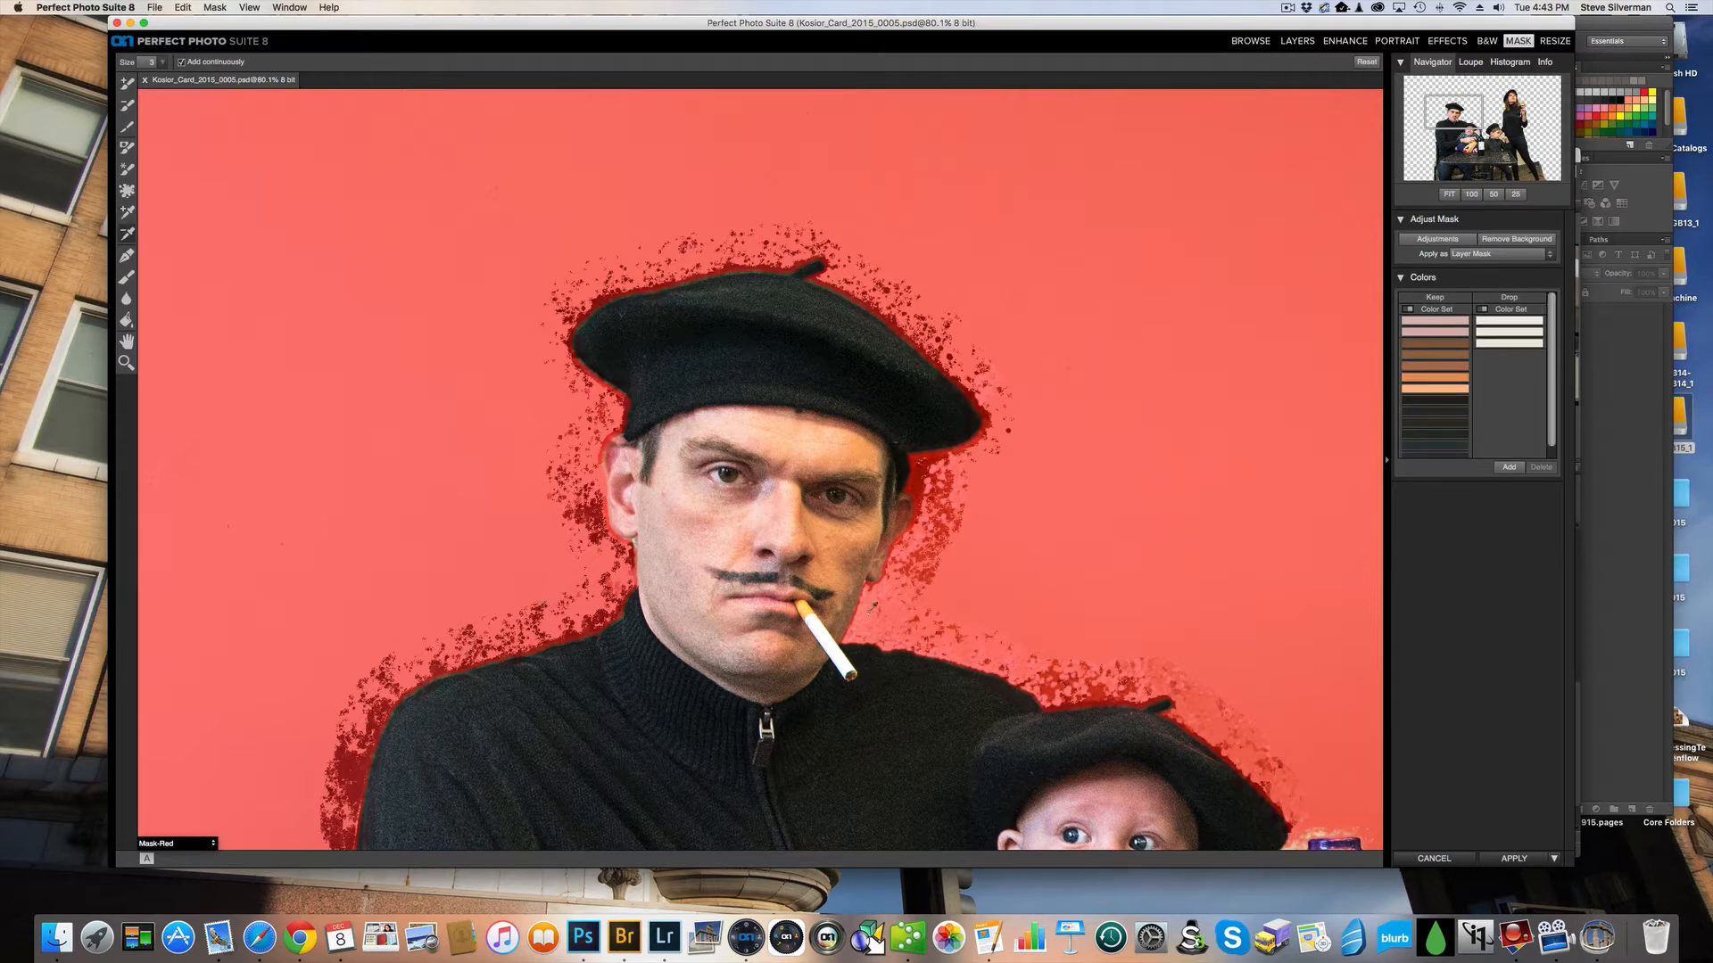
click(1167, 674)
- Paint out the leftover wall around the baby's beret and the man's shoulders and sleeve with a size 175 color-aware brush
key(b)
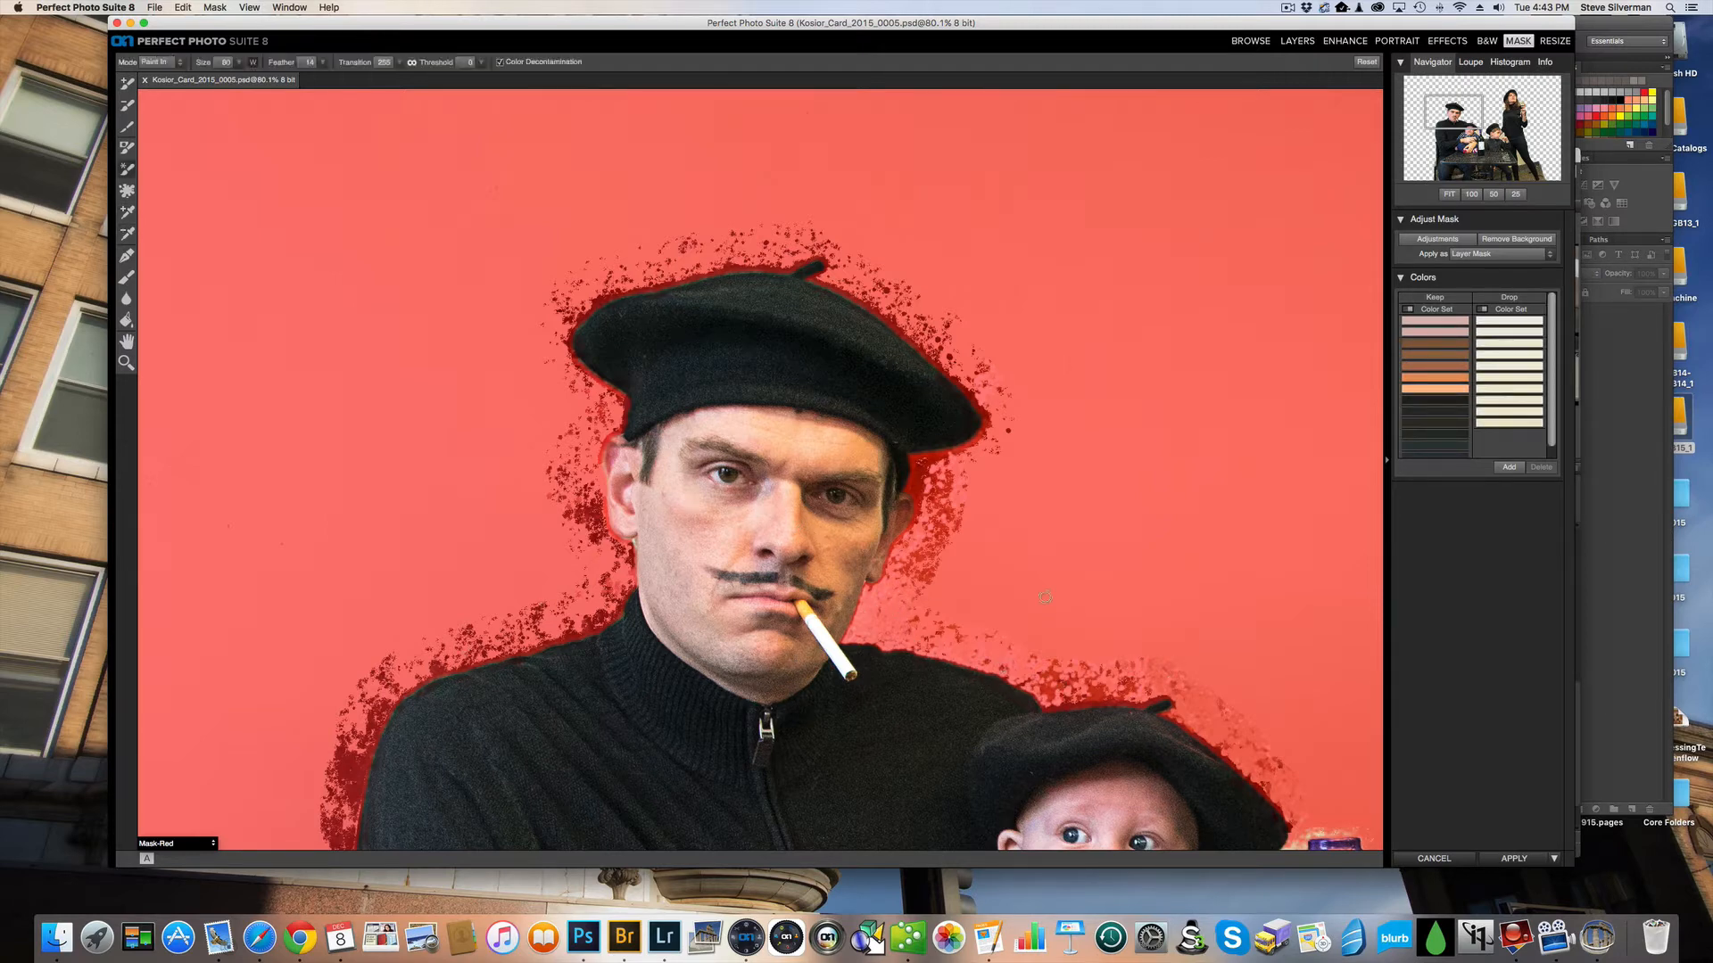
key(bracketright)
key(bracketright)
key(bracketright)
key(bracketright)
key(bracketright)
key(bracketright)
mouse_move(913, 567)
mouse_down()
mouse_move(880, 627)
mouse_move(919, 614)
mouse_move(940, 518)
mouse_move(940, 645)
mouse_move(1150, 683)
mouse_move(1259, 736)
mouse_up()
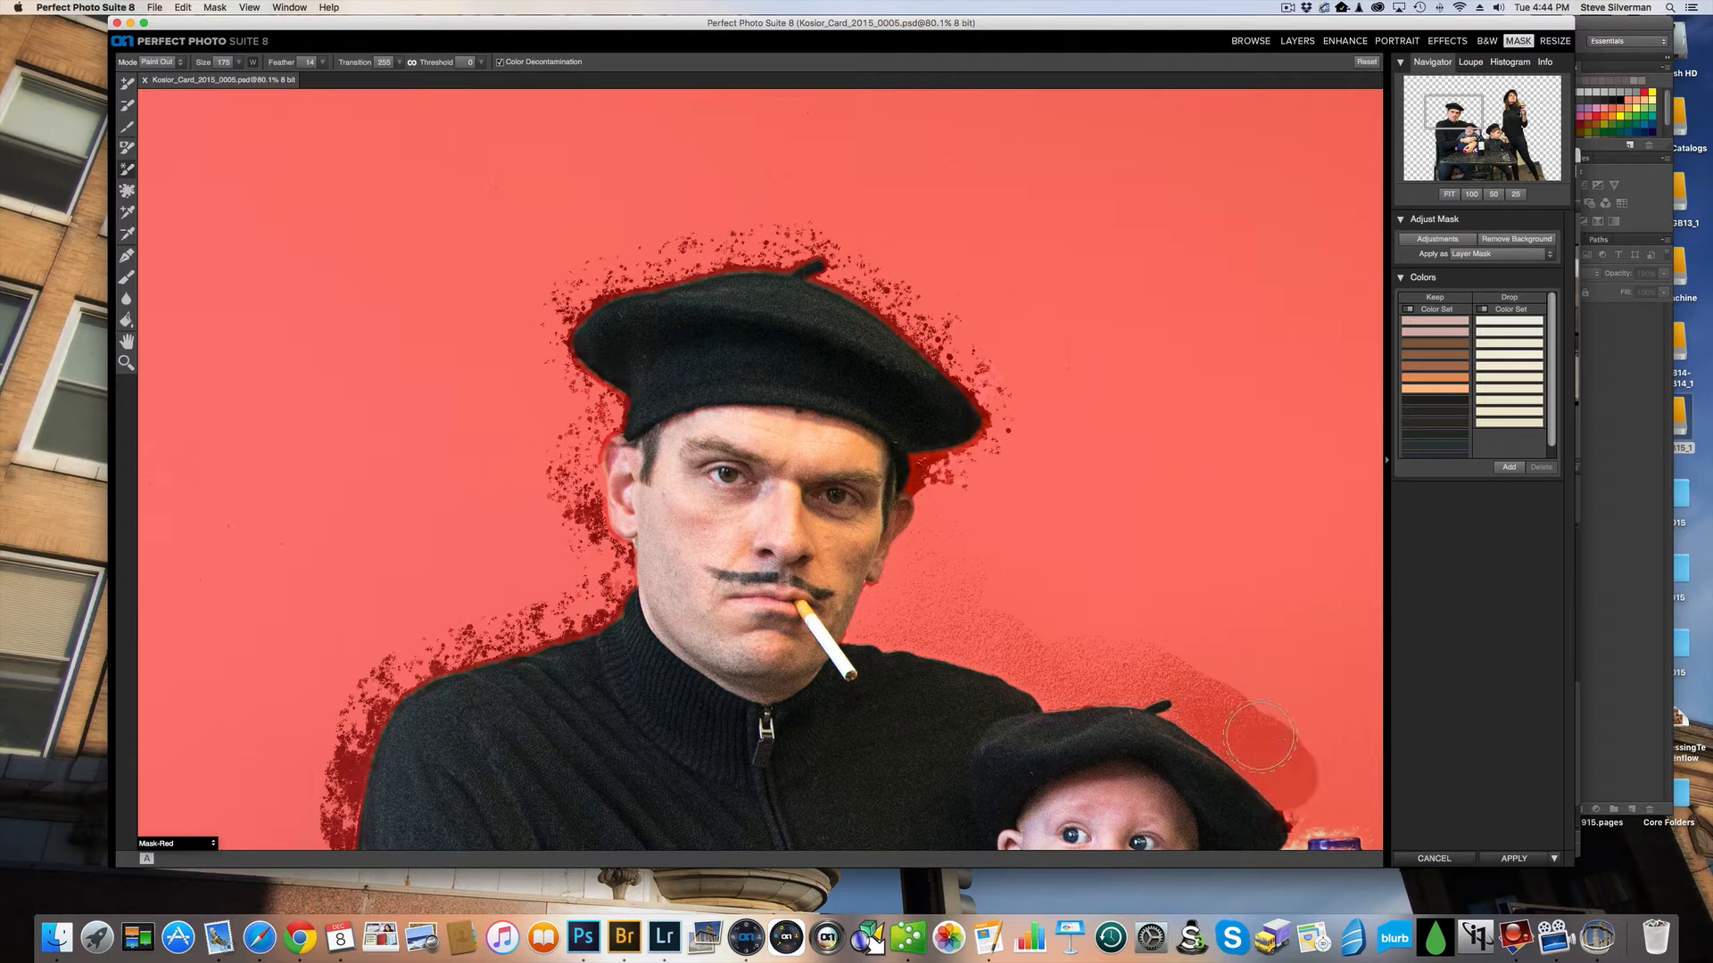
drag(559, 589, 370, 683)
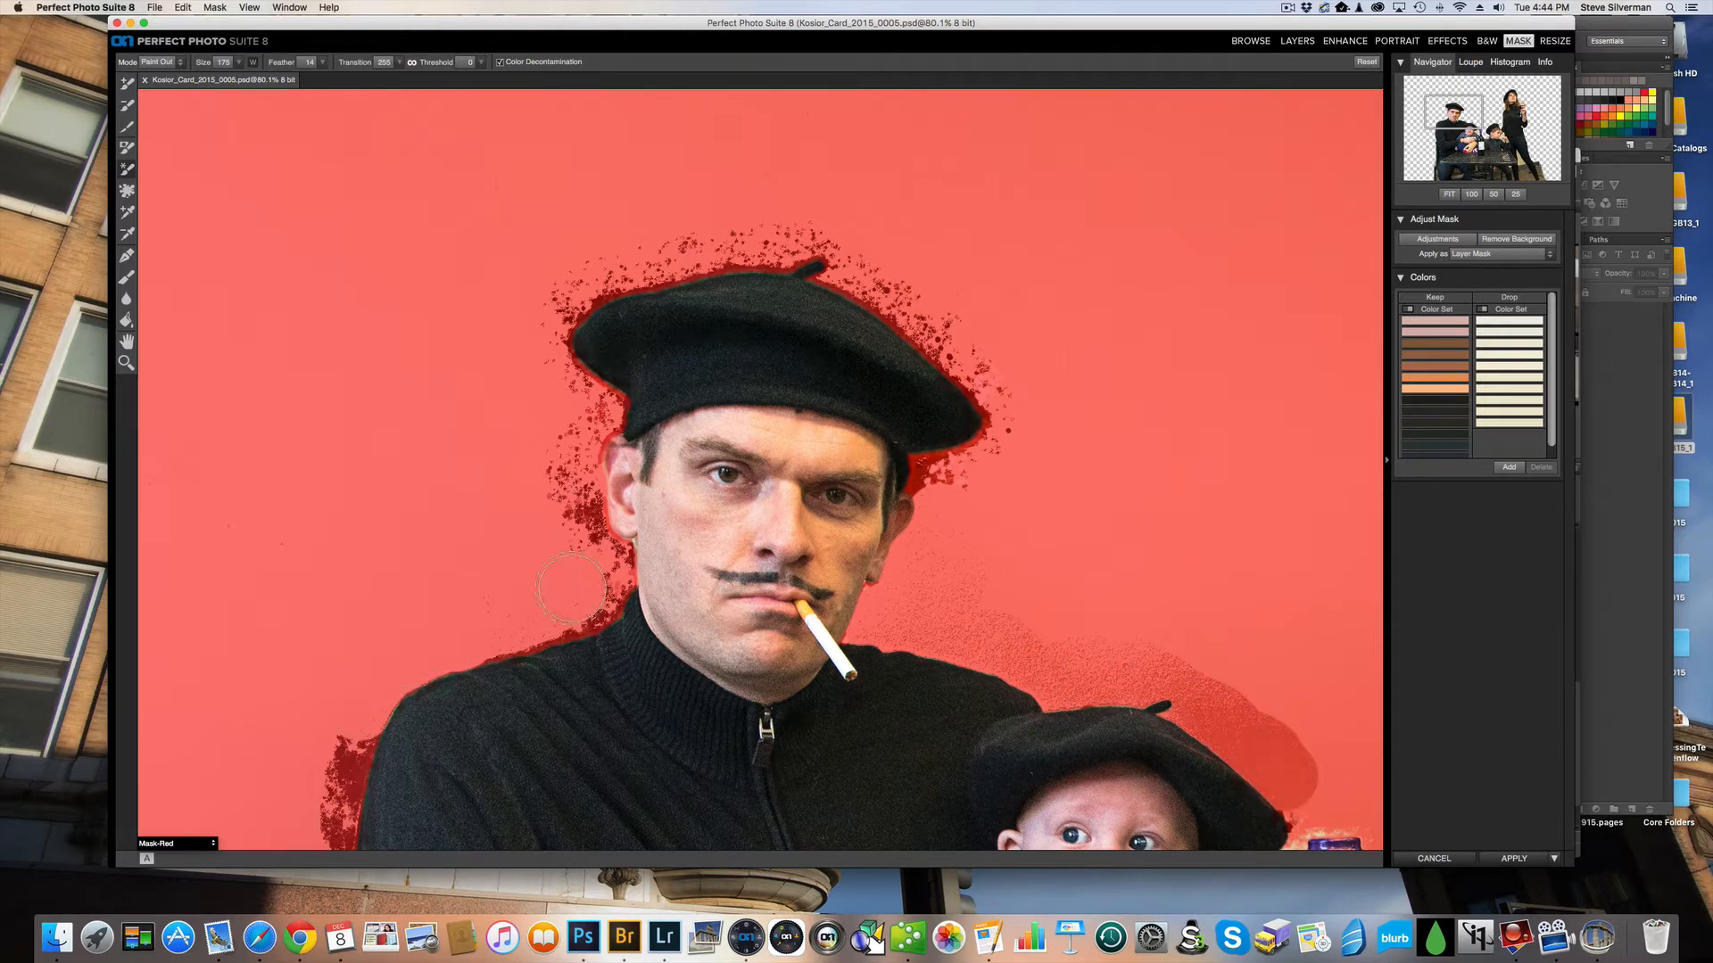
scroll(497, 726, down, 5)
mouse_move(417, 446)
mouse_down()
mouse_move(428, 711)
mouse_move(410, 739)
mouse_move(427, 693)
mouse_up()
drag(1220, 308, 1024, 294)
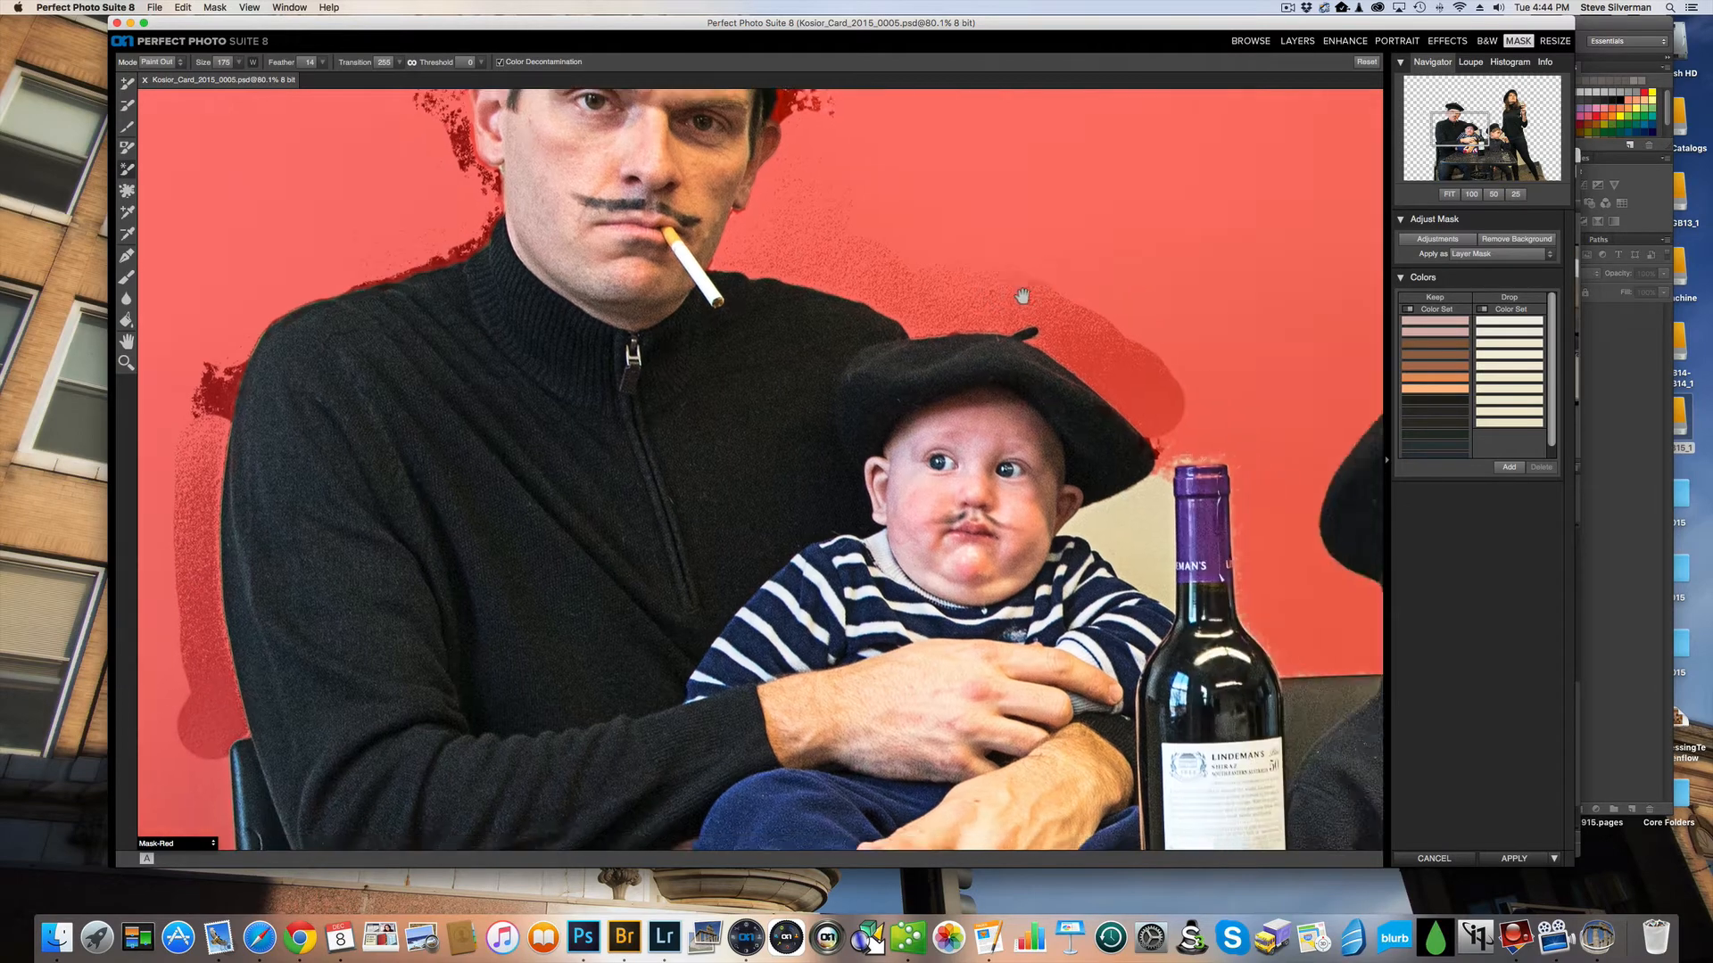
- Refine the mask edge along the back of the man's chair
scroll(460, 501, down, 5)
scroll(459, 501, left, 5)
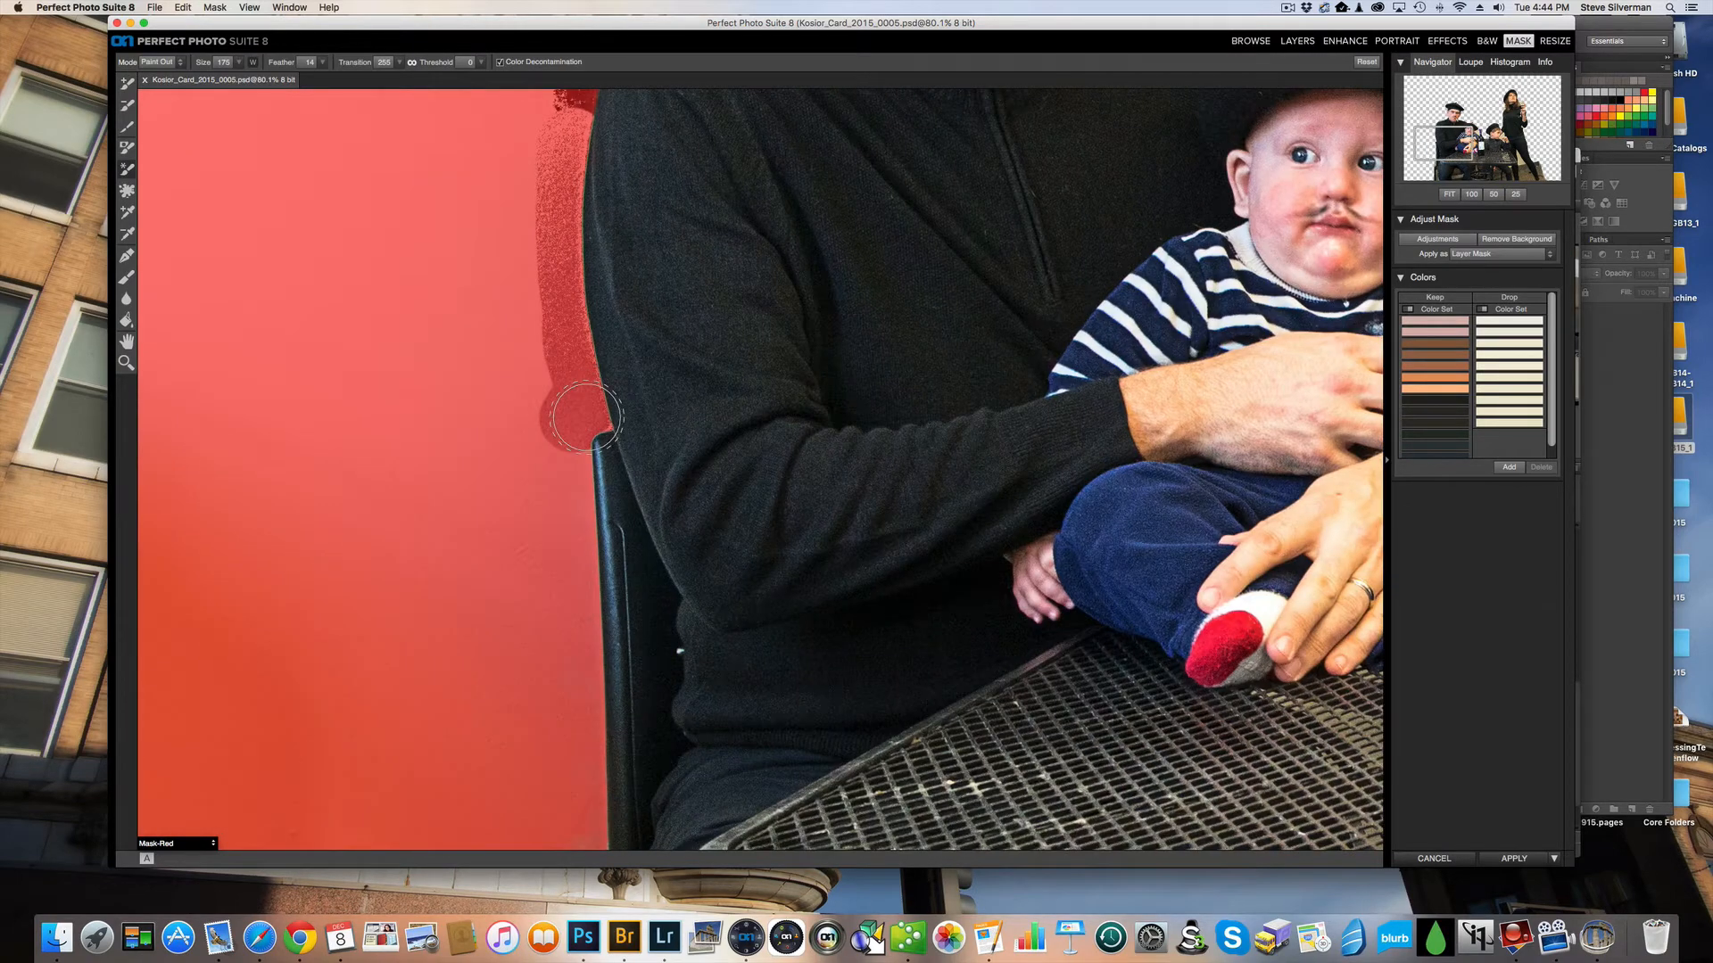
click(126, 128)
drag(584, 423, 590, 830)
mouse_move(543, 708)
mouse_down()
mouse_move(508, 518)
mouse_move(544, 605)
mouse_move(497, 651)
mouse_move(504, 807)
mouse_up()
scroll(533, 533, down, 5)
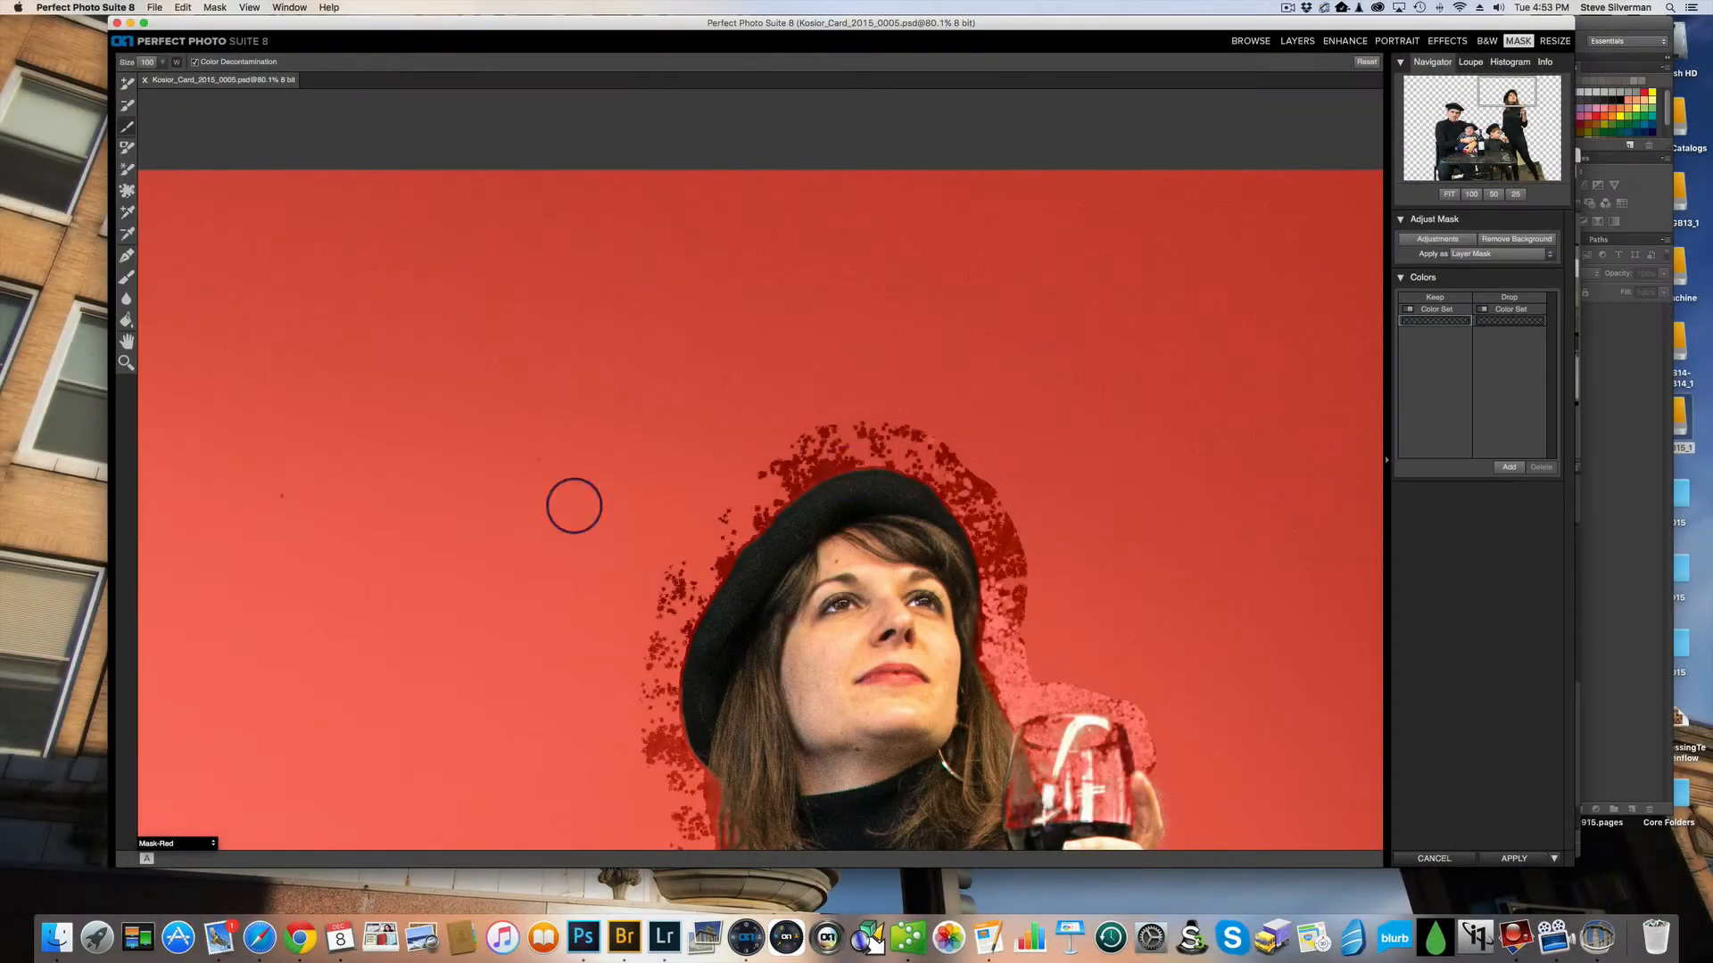
- Sample the woman's hair, wine glass and hand as keep colors and the wall beside the glass as drop colors
click(126, 127)
click(1001, 709)
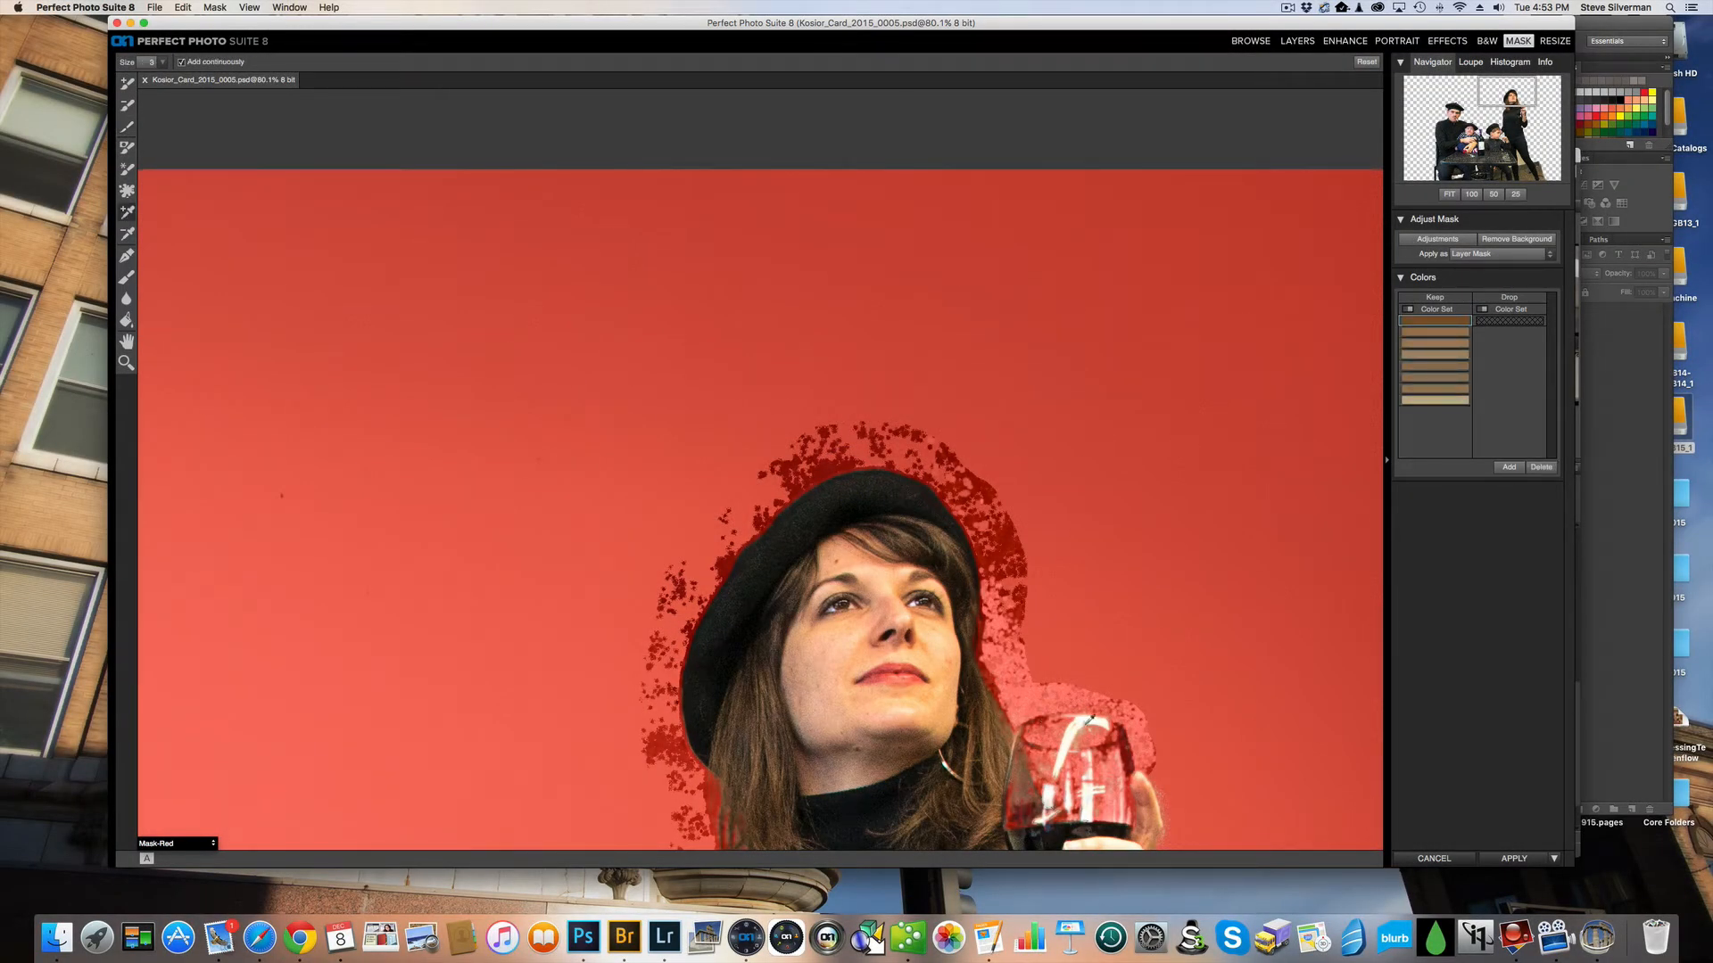
drag(1095, 714, 1142, 791)
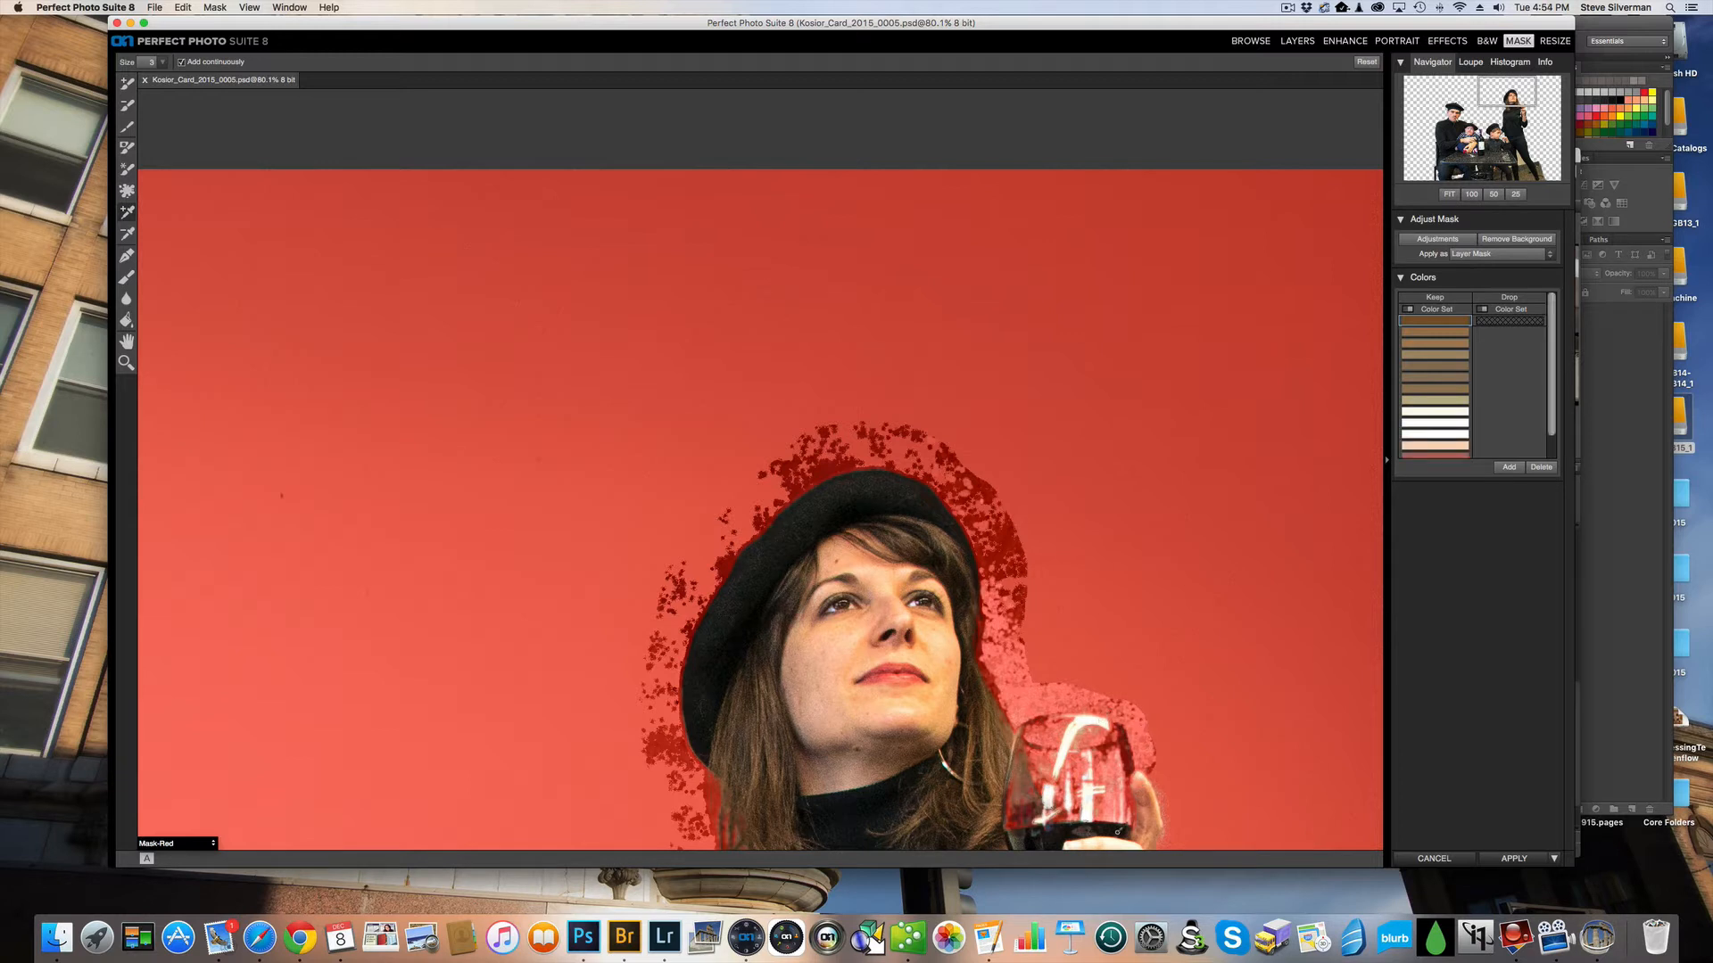
key(x)
drag(1125, 706, 1047, 698)
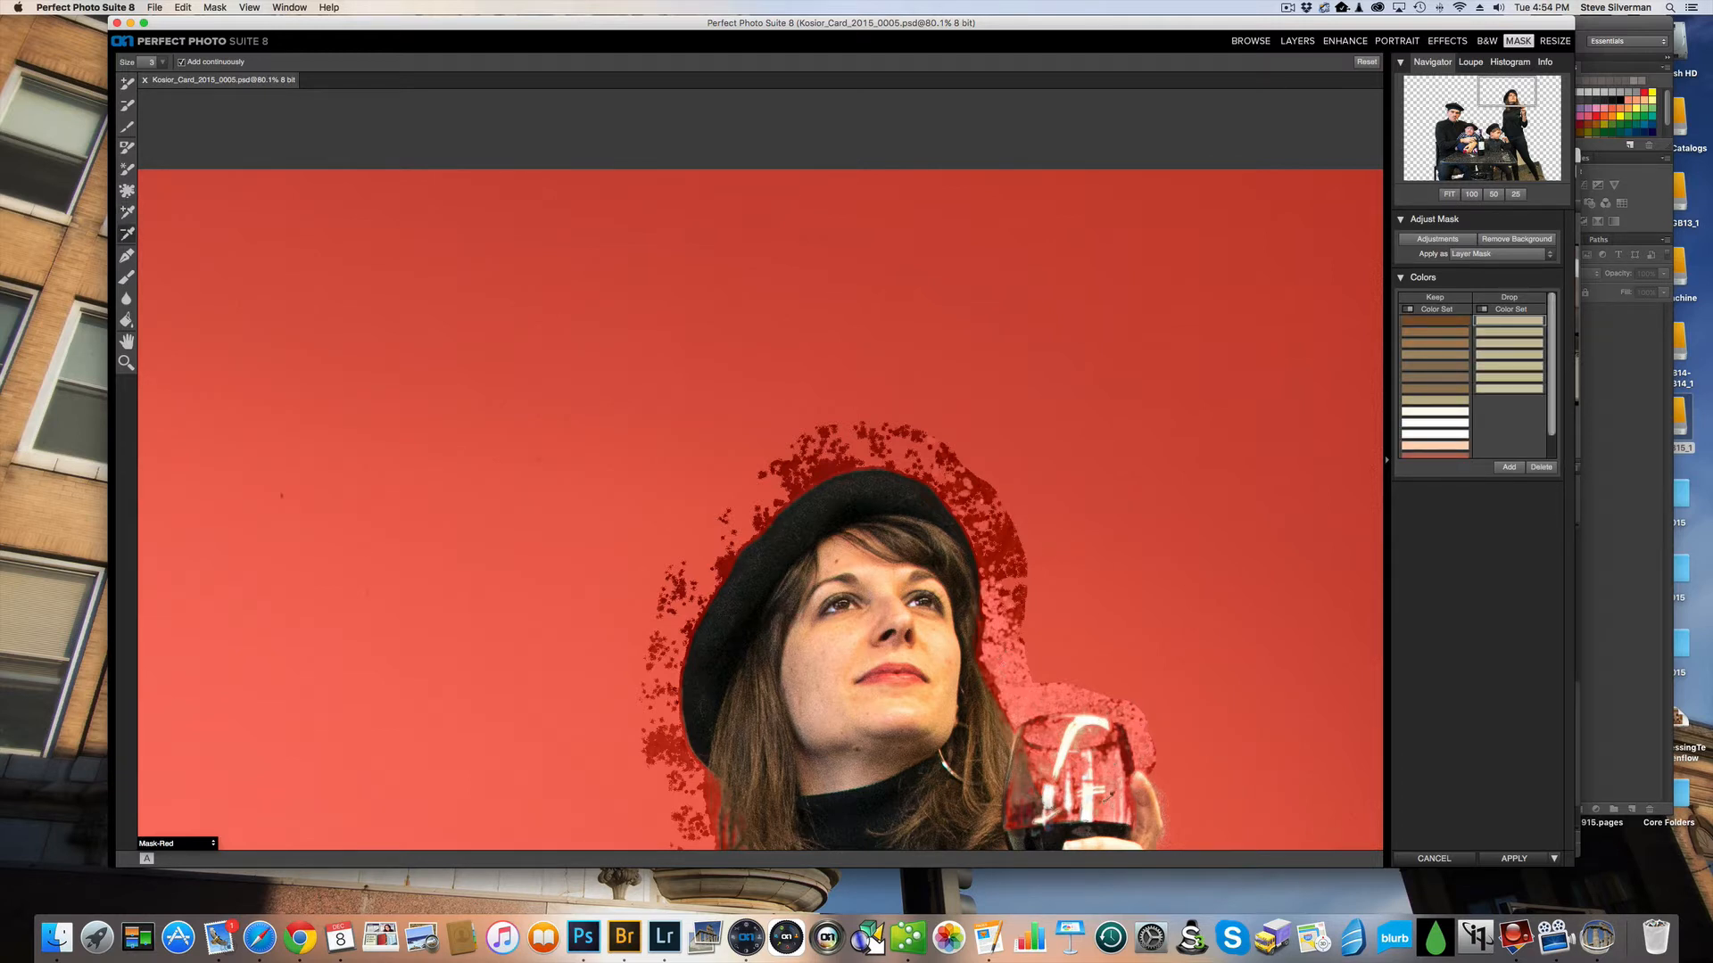
- Paint out the leftover wall around the wine glass and inspect the mask in Mask-Grayscale view
key(m)
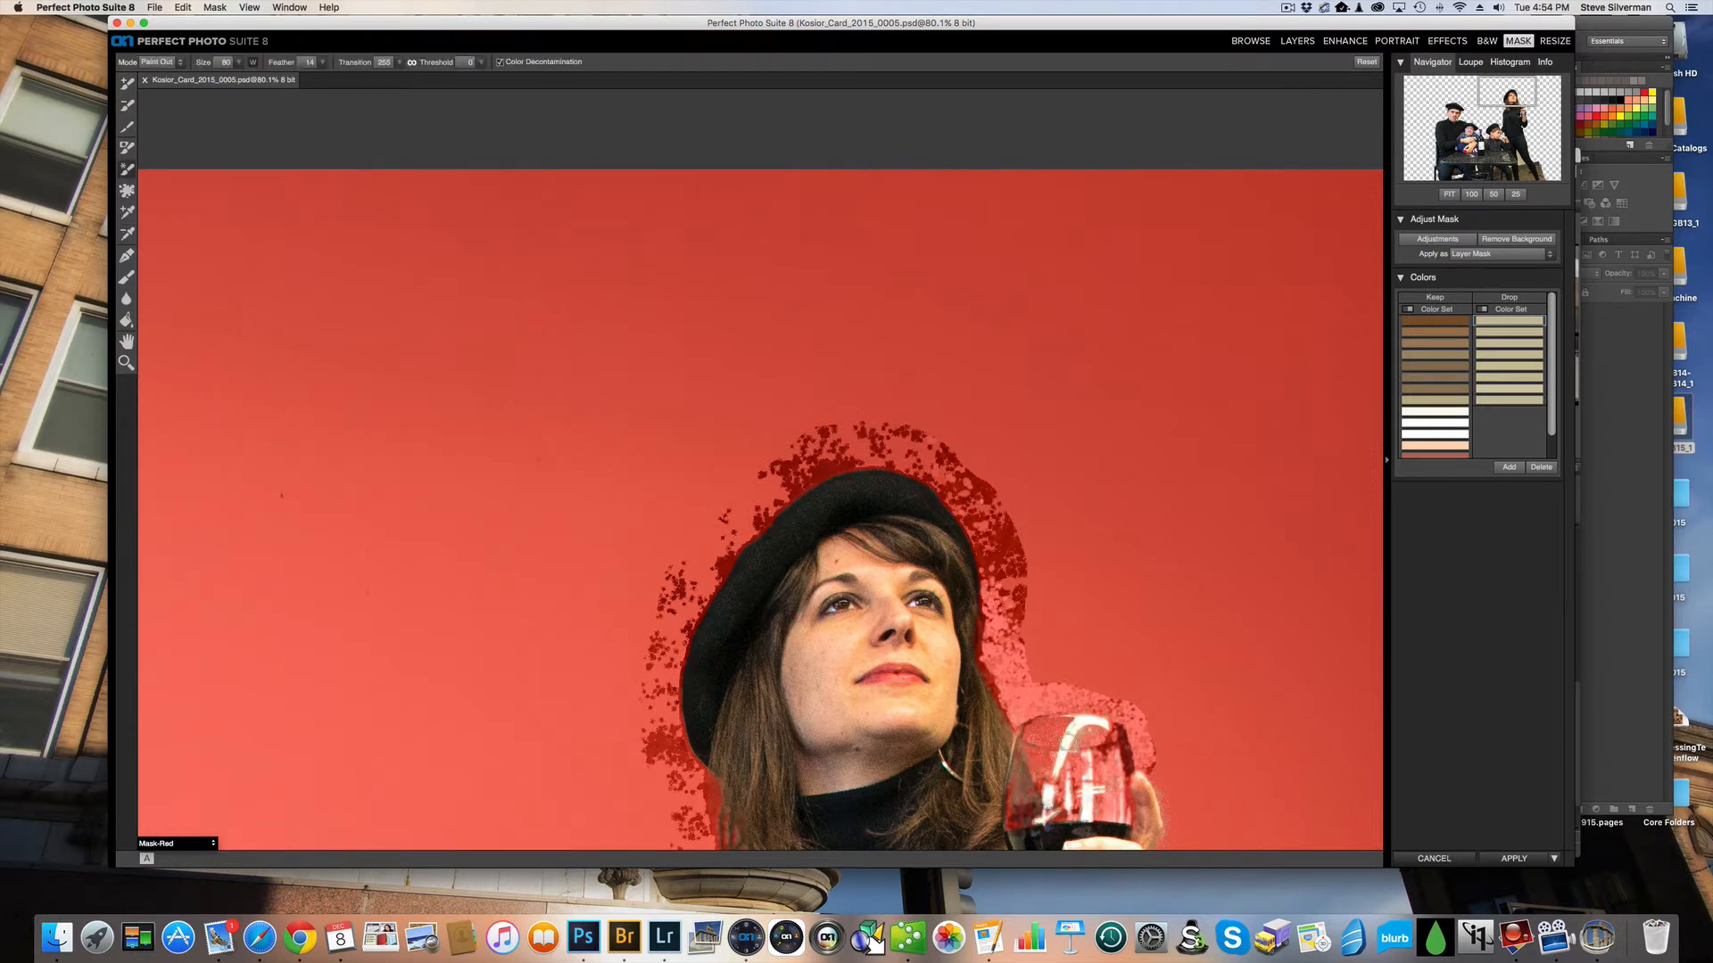
mouse_move(1093, 753)
mouse_down()
mouse_move(1083, 803)
mouse_move(1115, 812)
mouse_move(1128, 731)
mouse_move(1038, 685)
mouse_up()
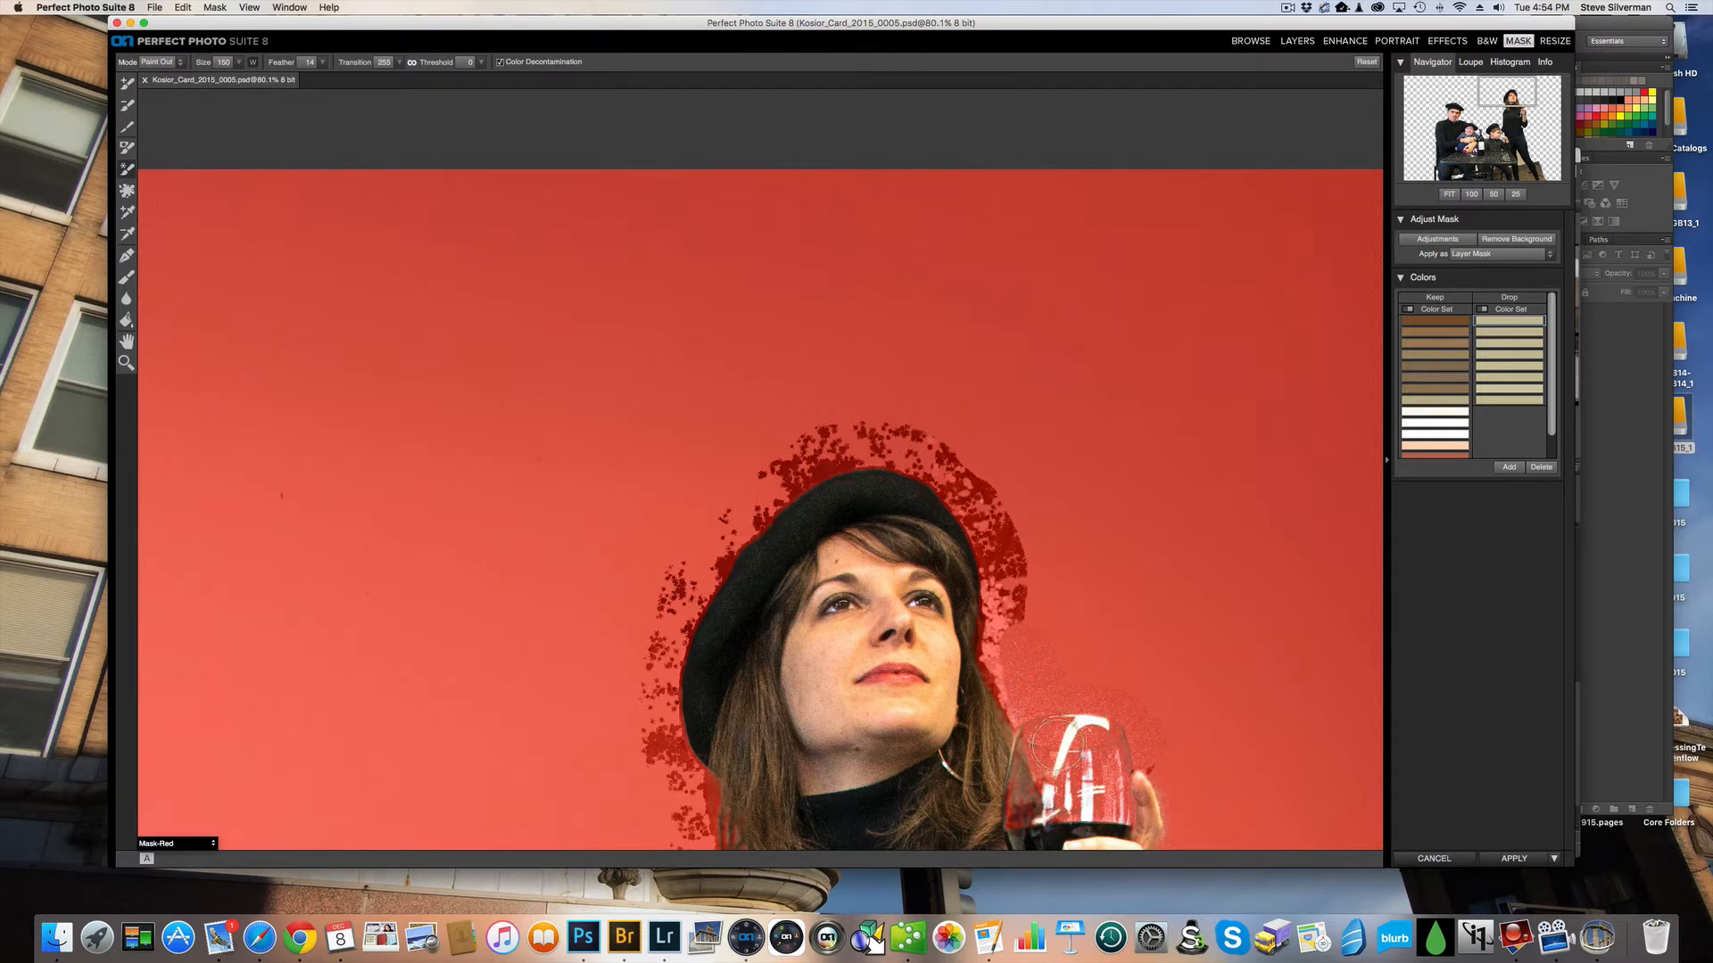
click(198, 844)
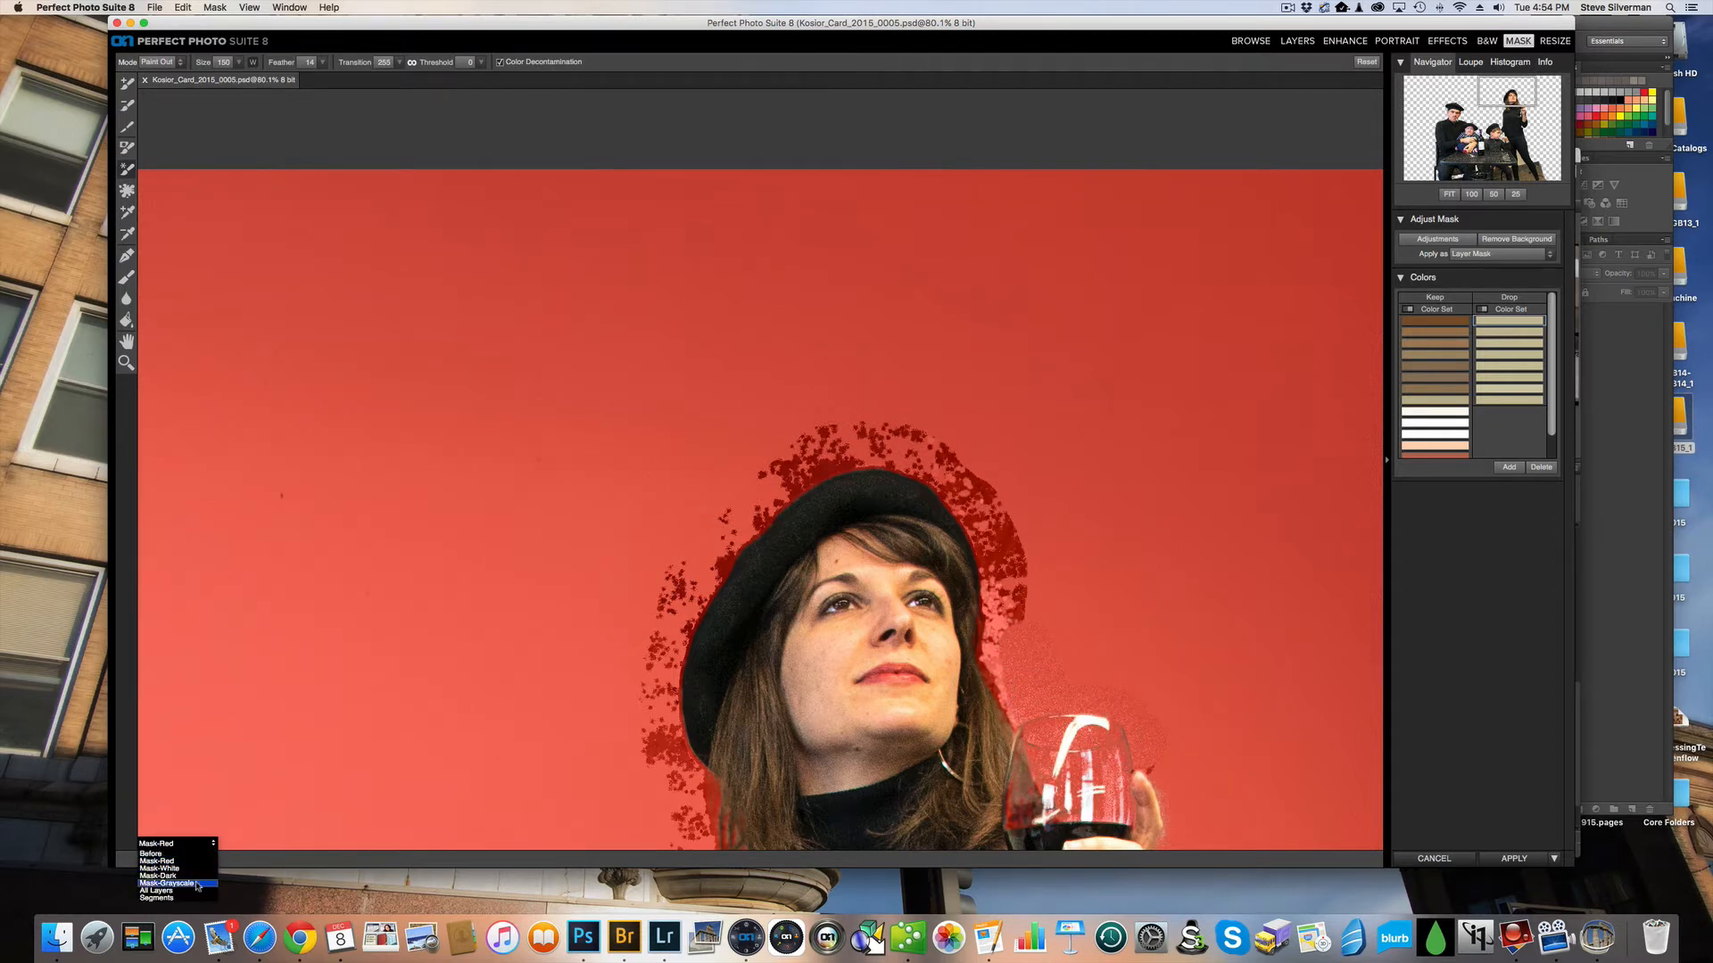
click(198, 885)
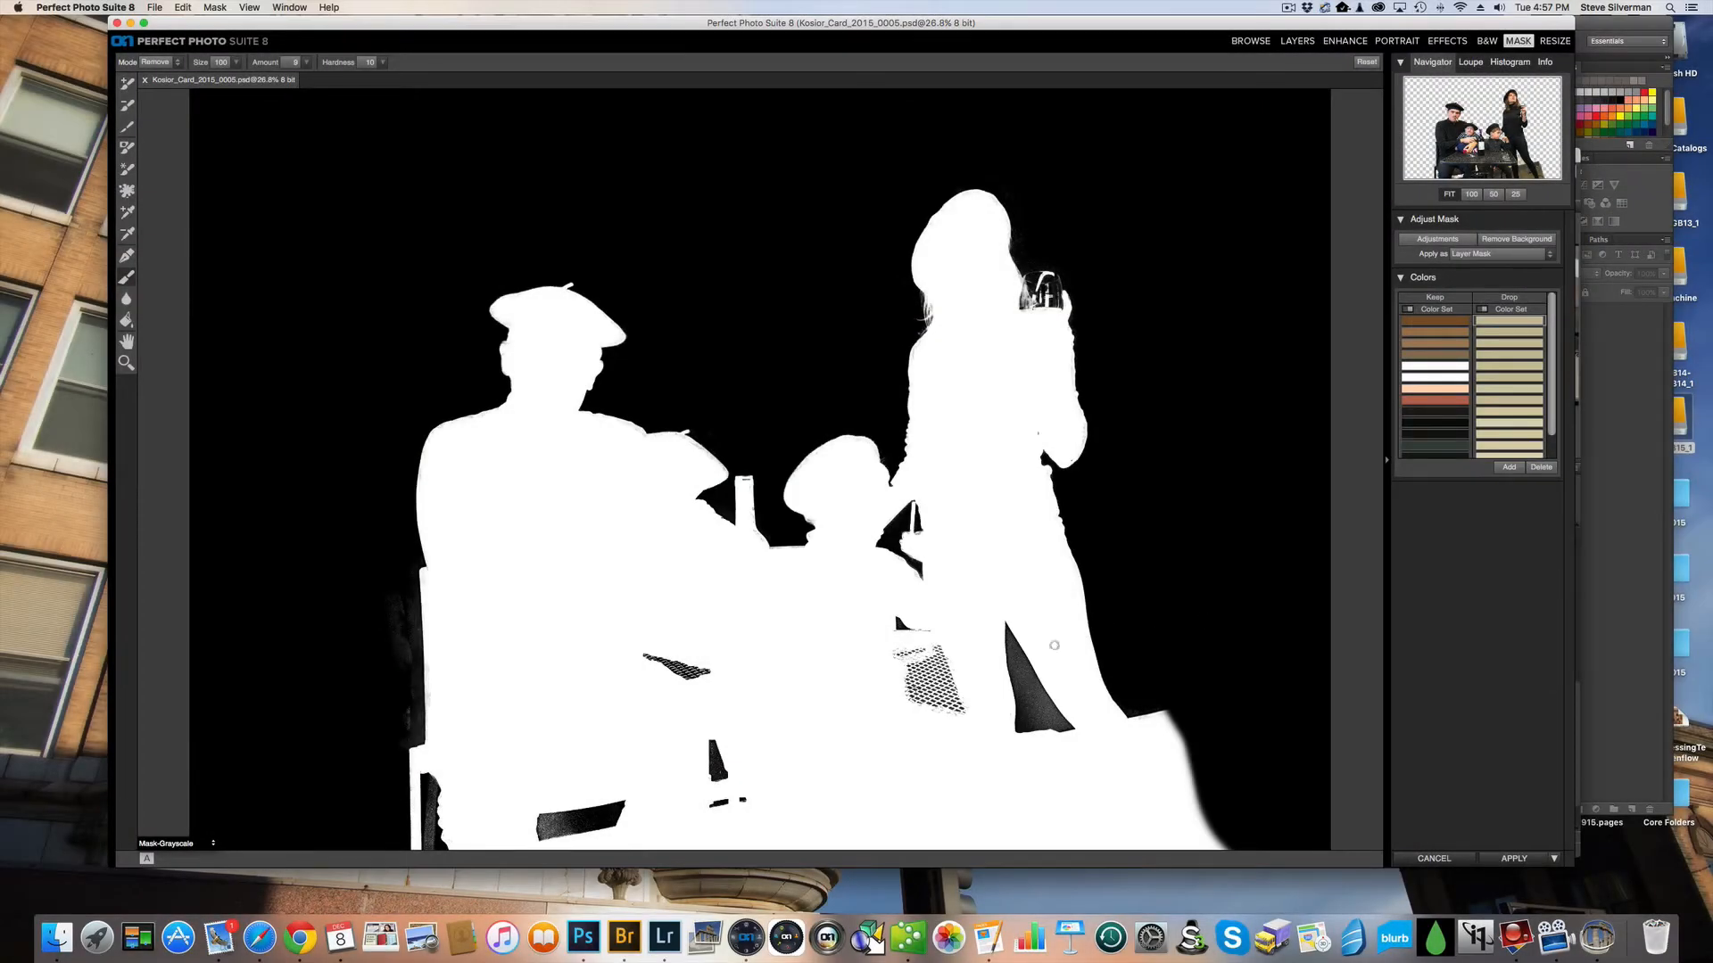
- Switch back to the Mask-Red view and apply the finished mask to the photo
click(210, 844)
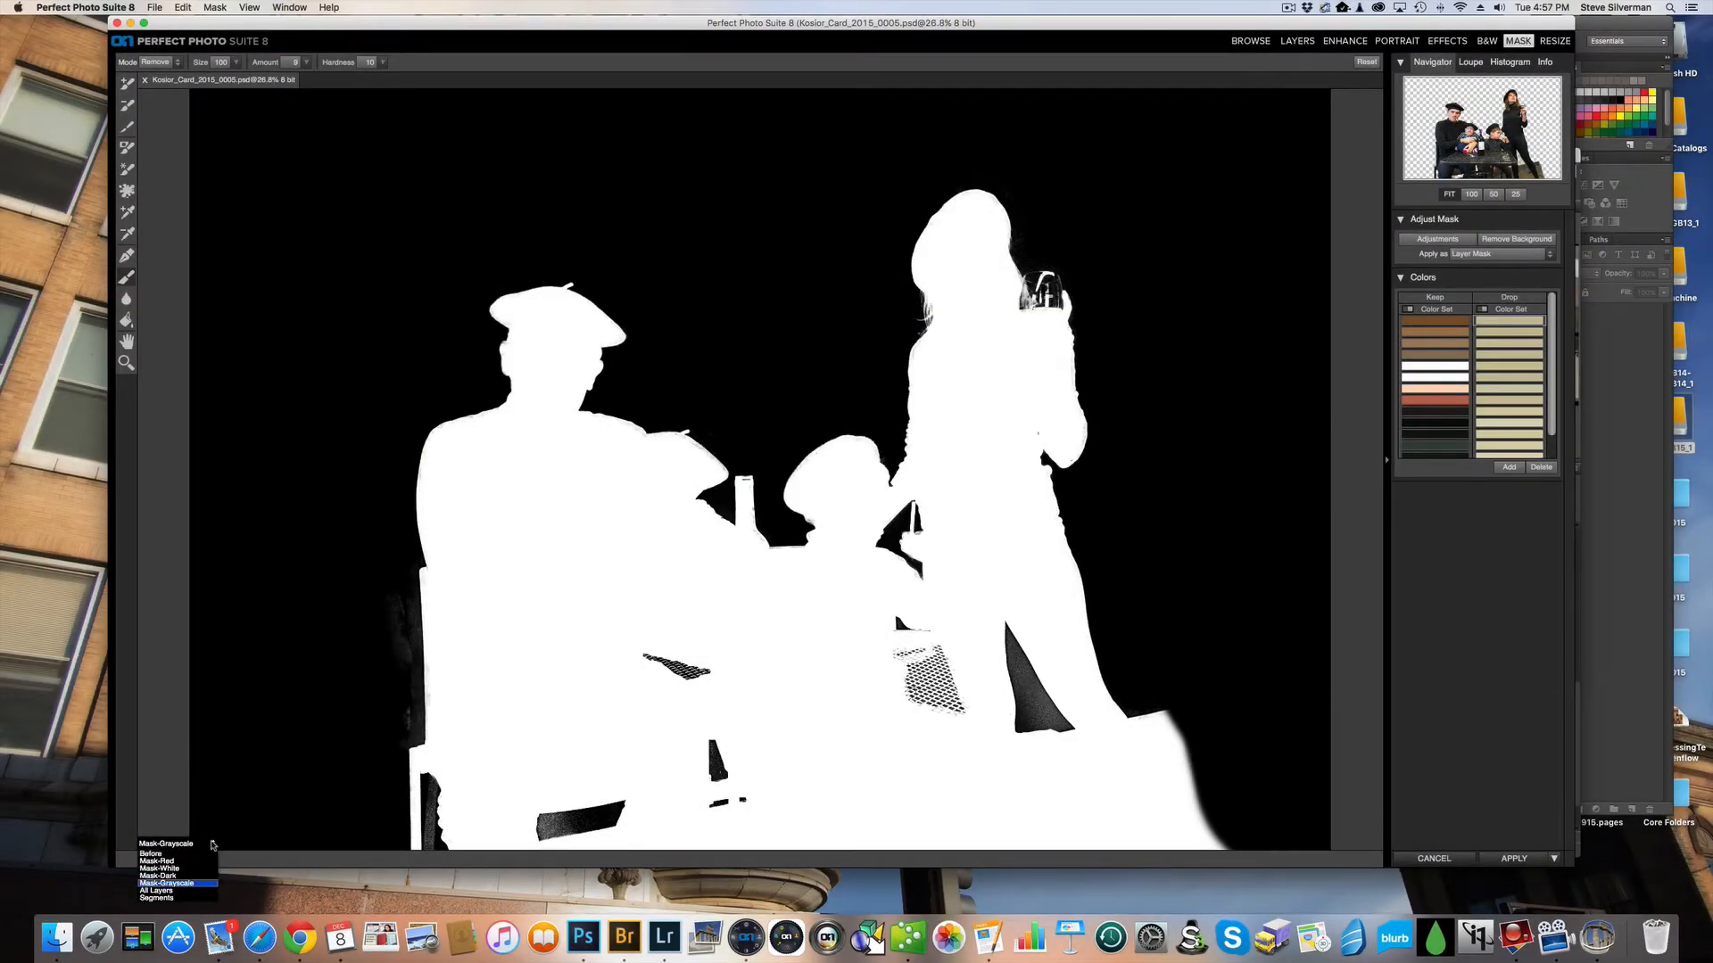
click(178, 861)
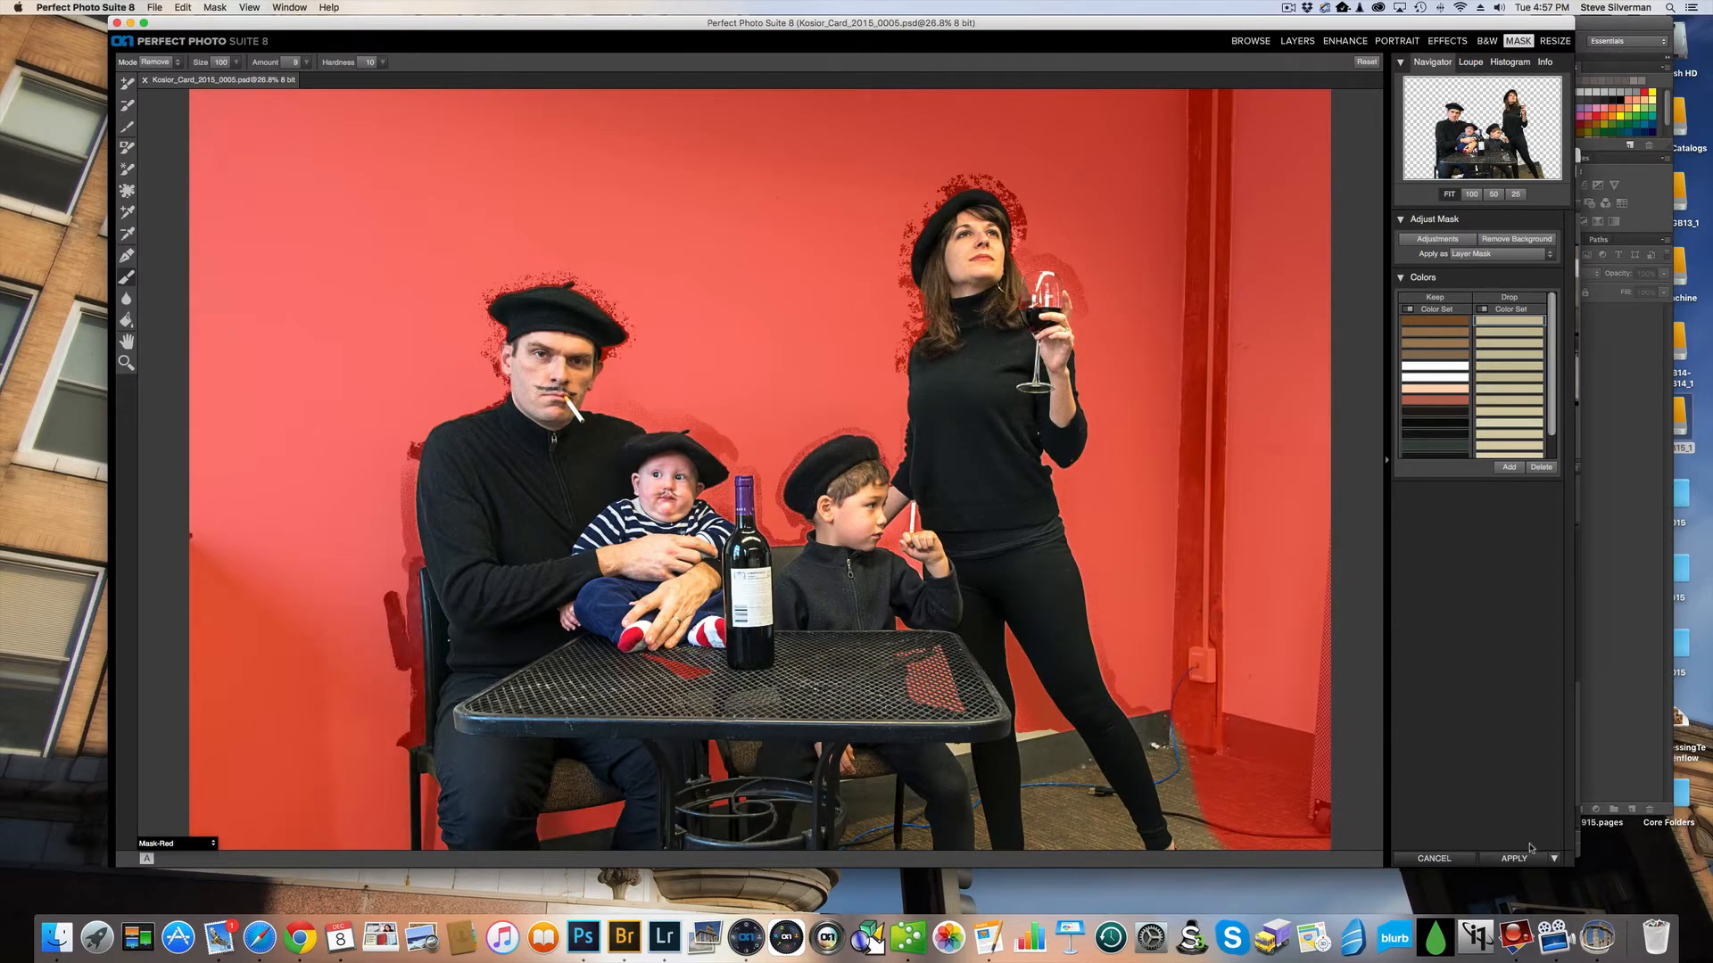
click(1532, 852)
click(1514, 859)
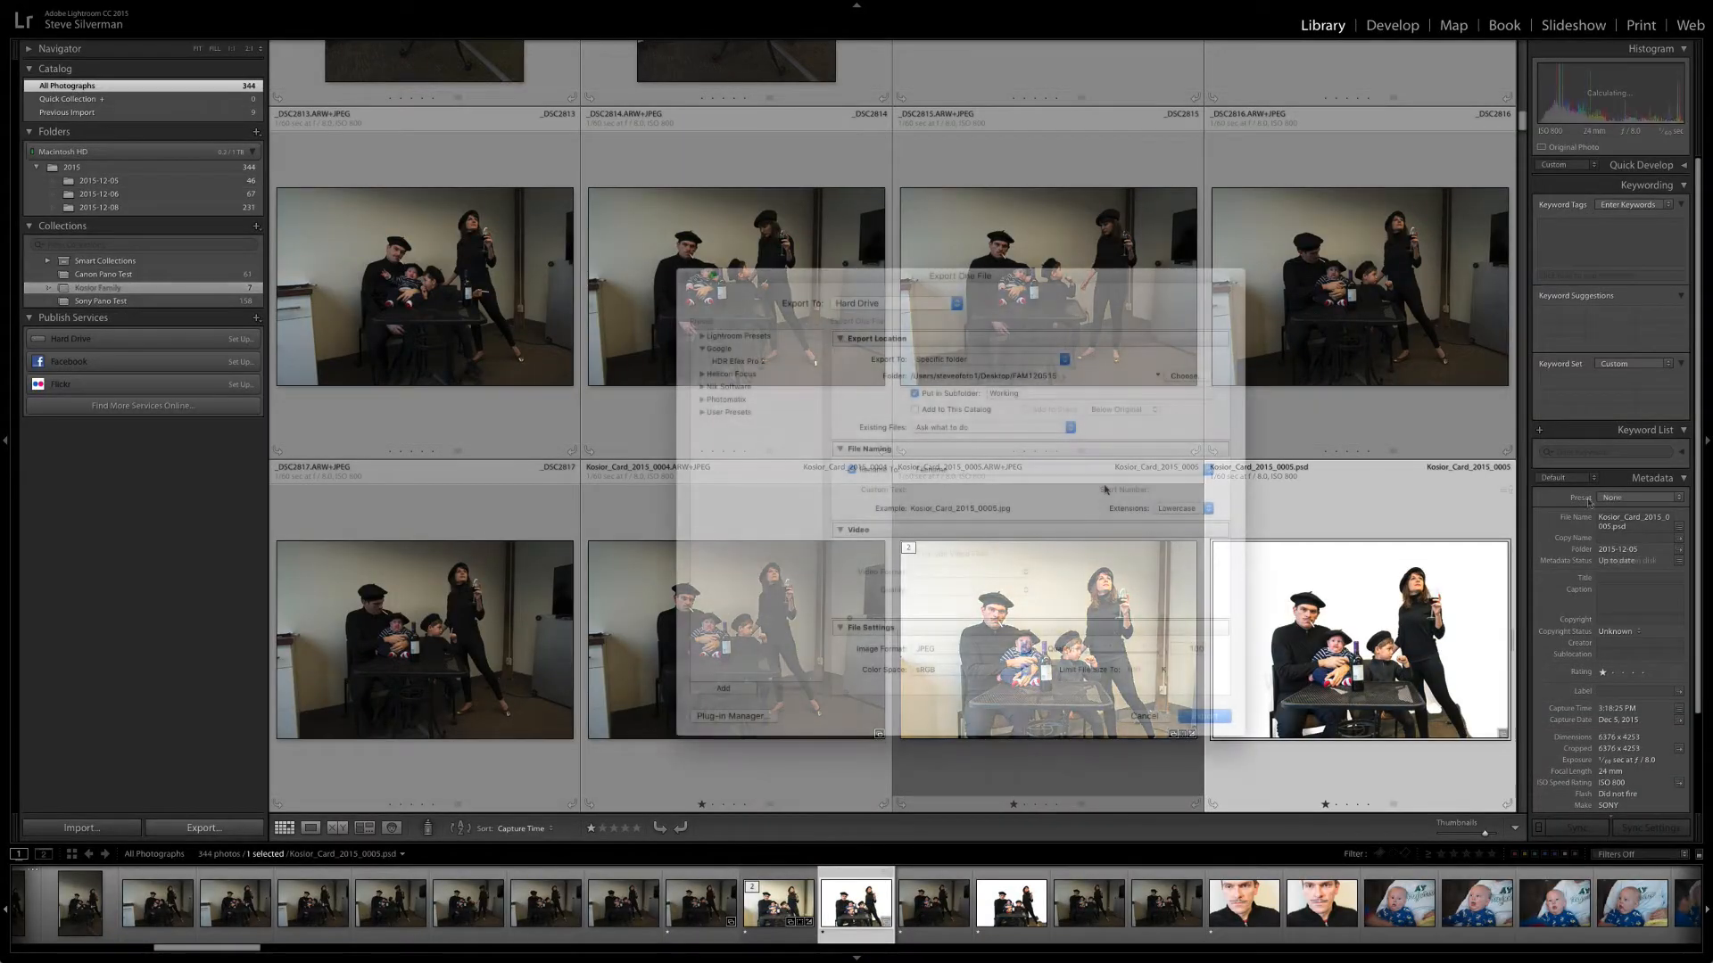
- Export the masked portrait from Lightroom in Original format and open the exported PSD in Photoshop
click(939, 650)
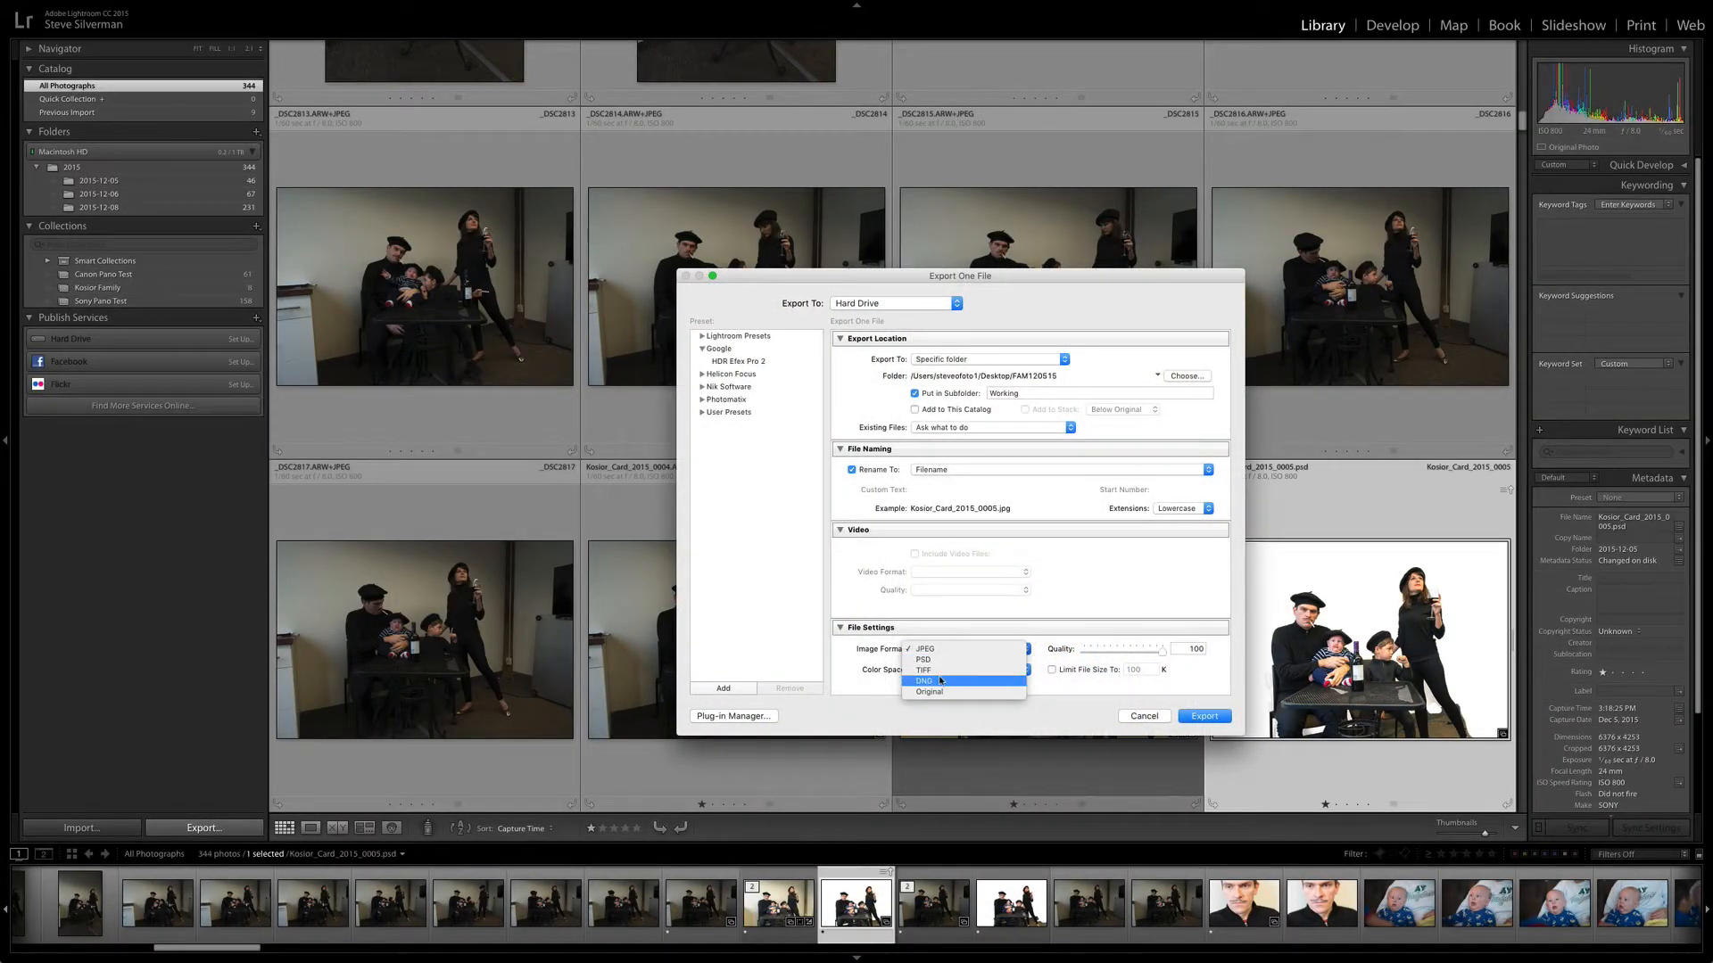
click(928, 692)
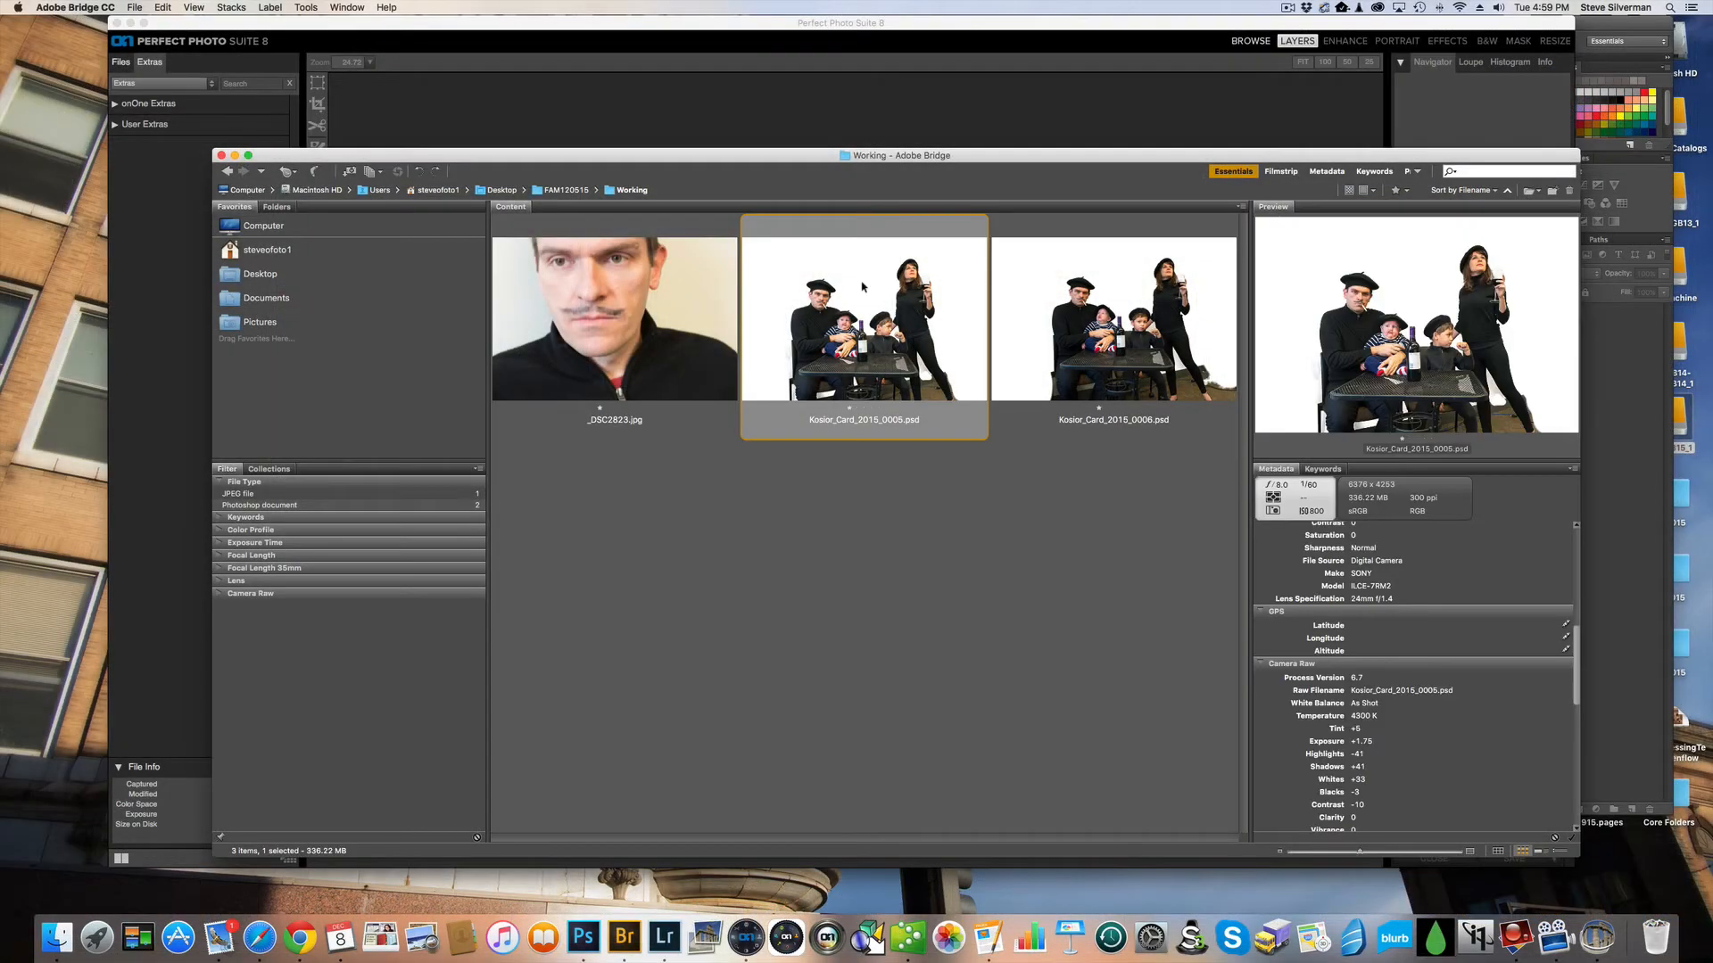
click(583, 937)
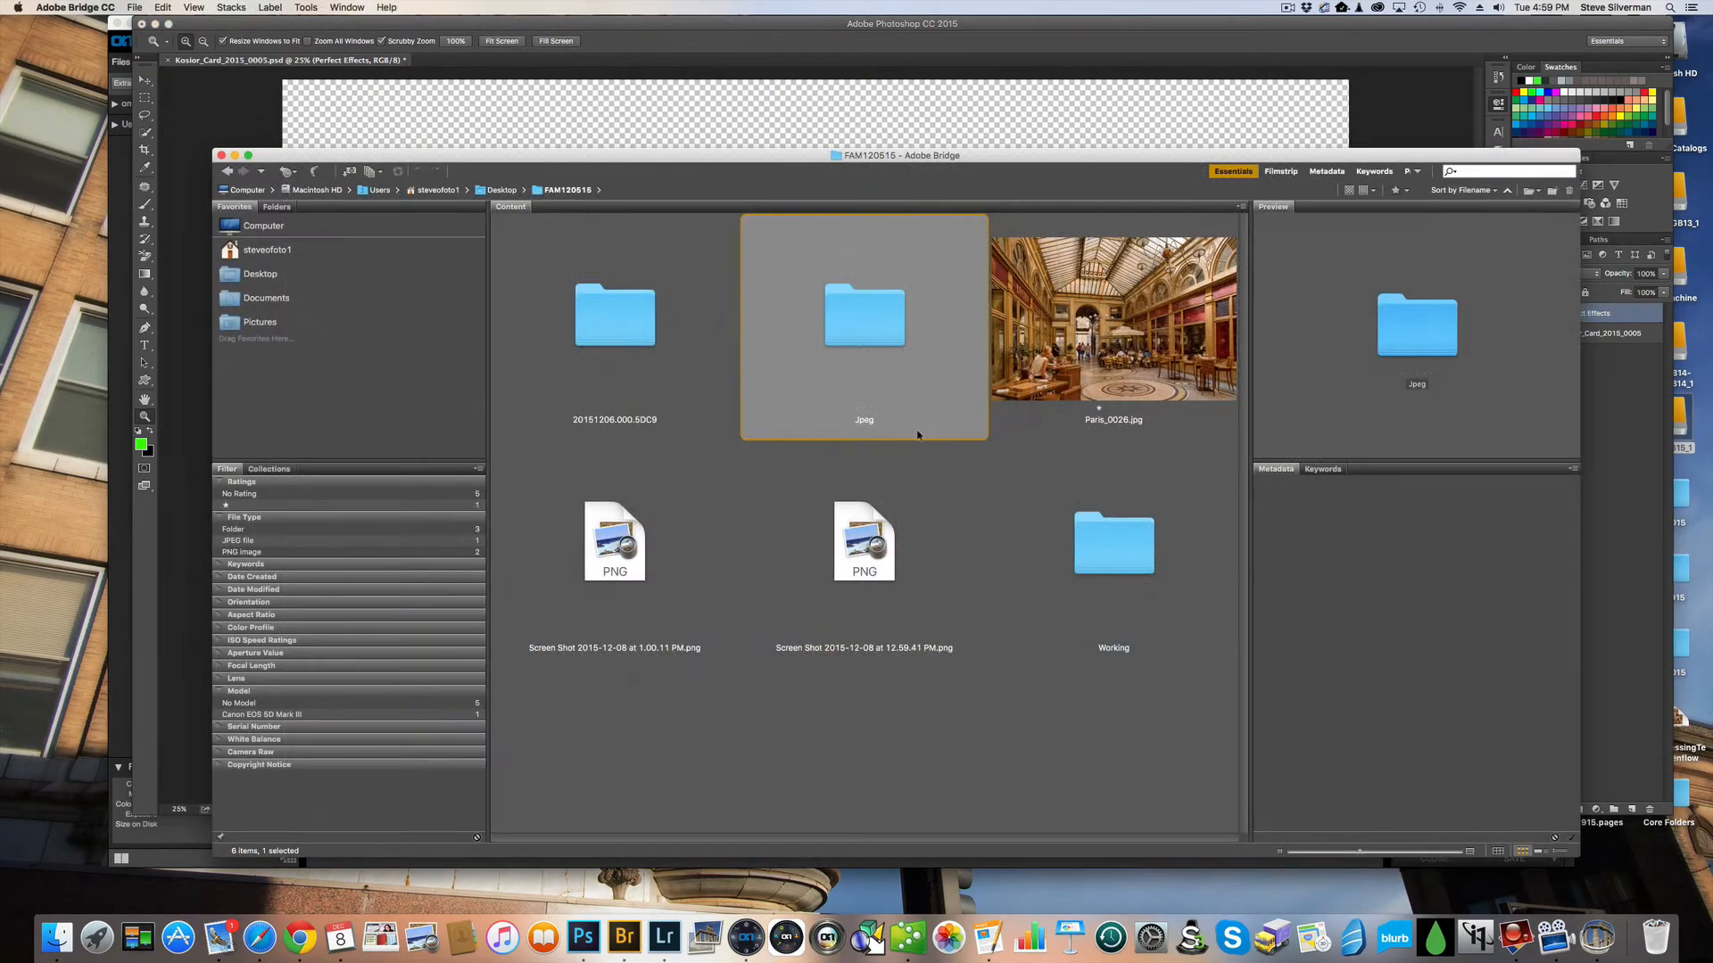
- Bring Paris_0026.jpg from Bridge into the masked portrait document and place its layer beneath the Perfect Effects layer
click(1113, 330)
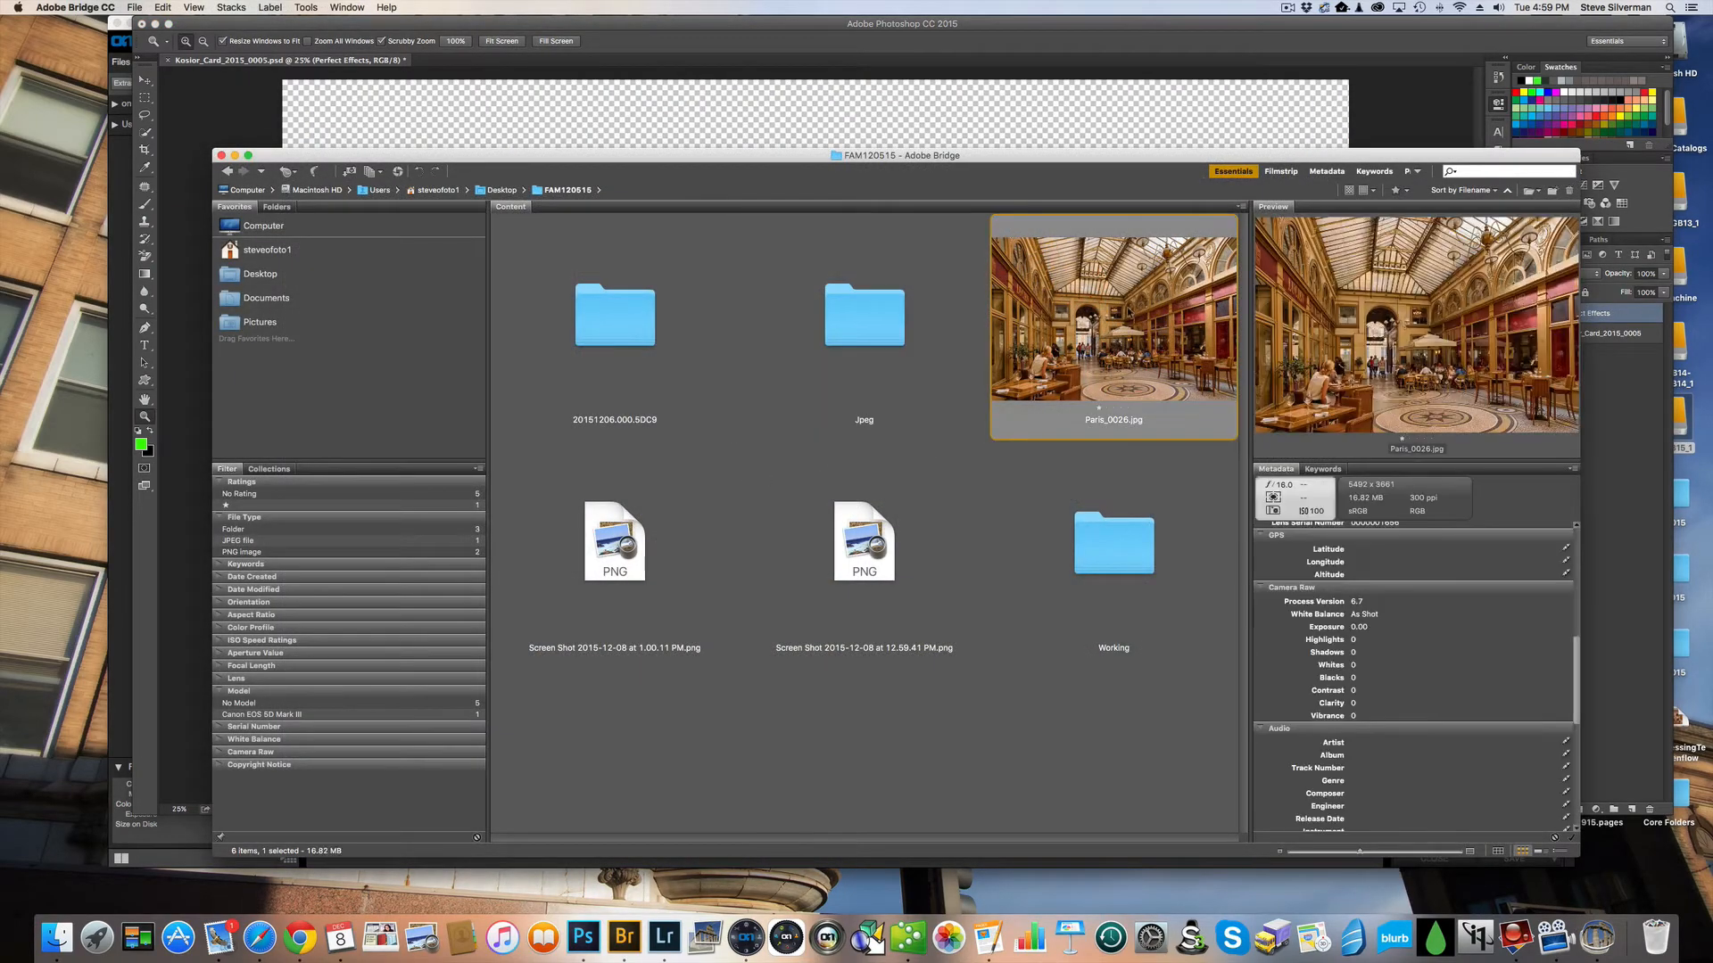
drag(583, 937, 583, 937)
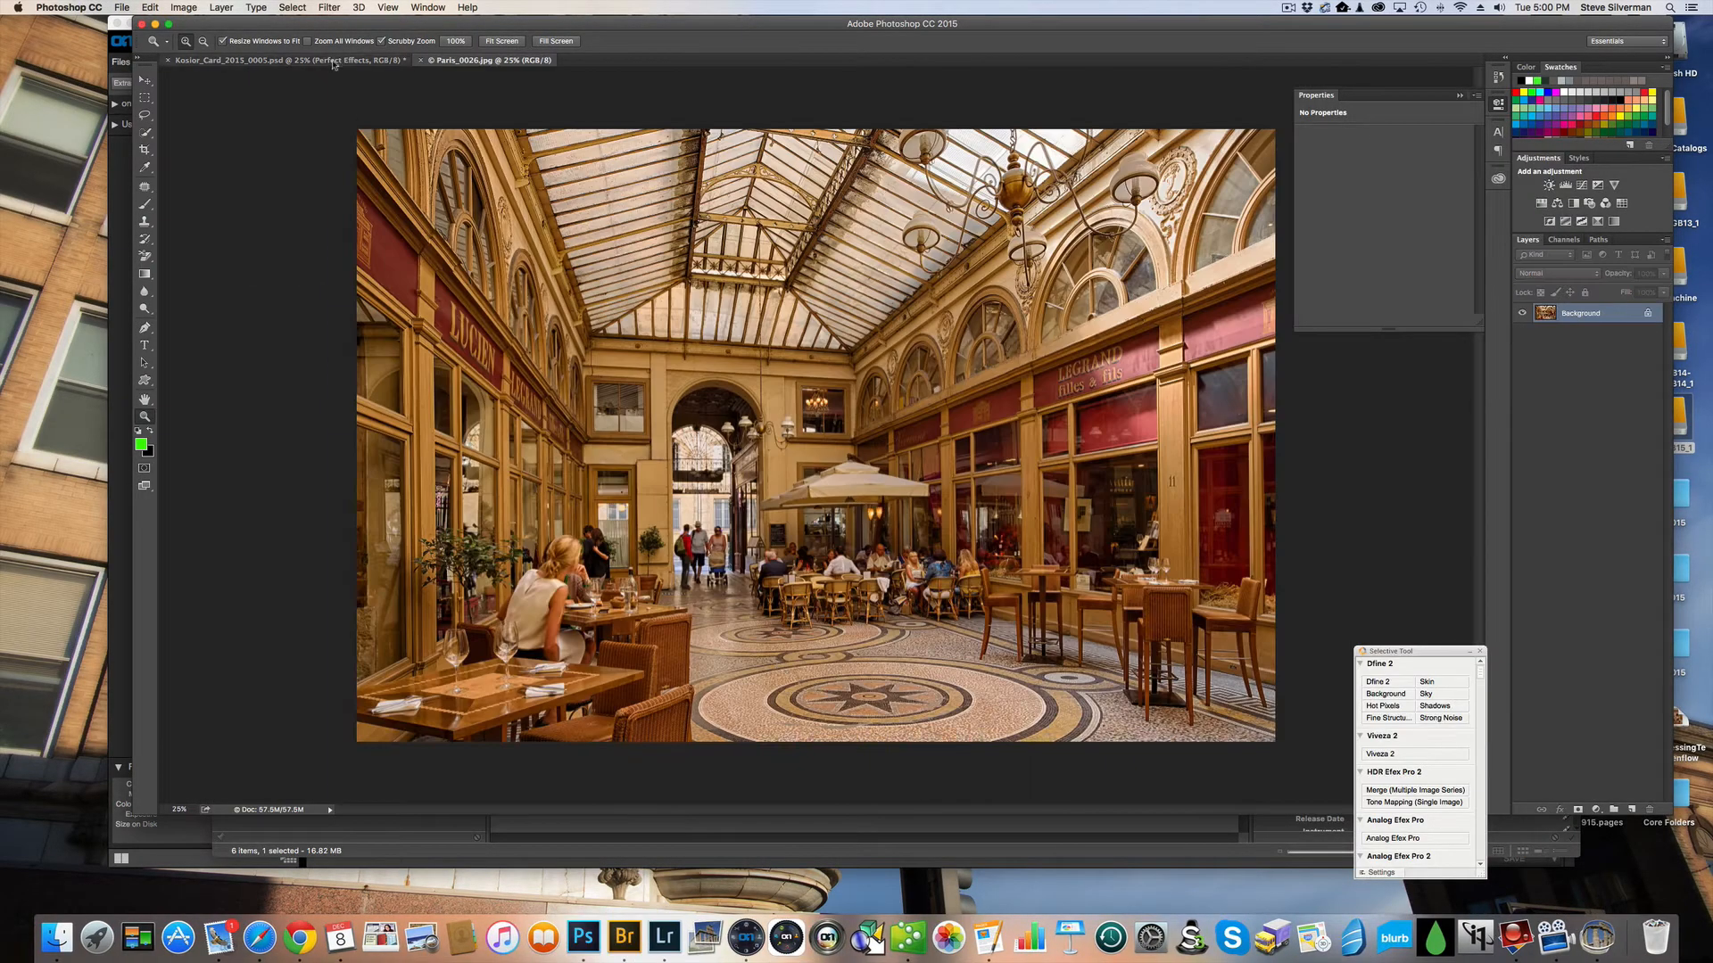
drag(464, 60, 905, 455)
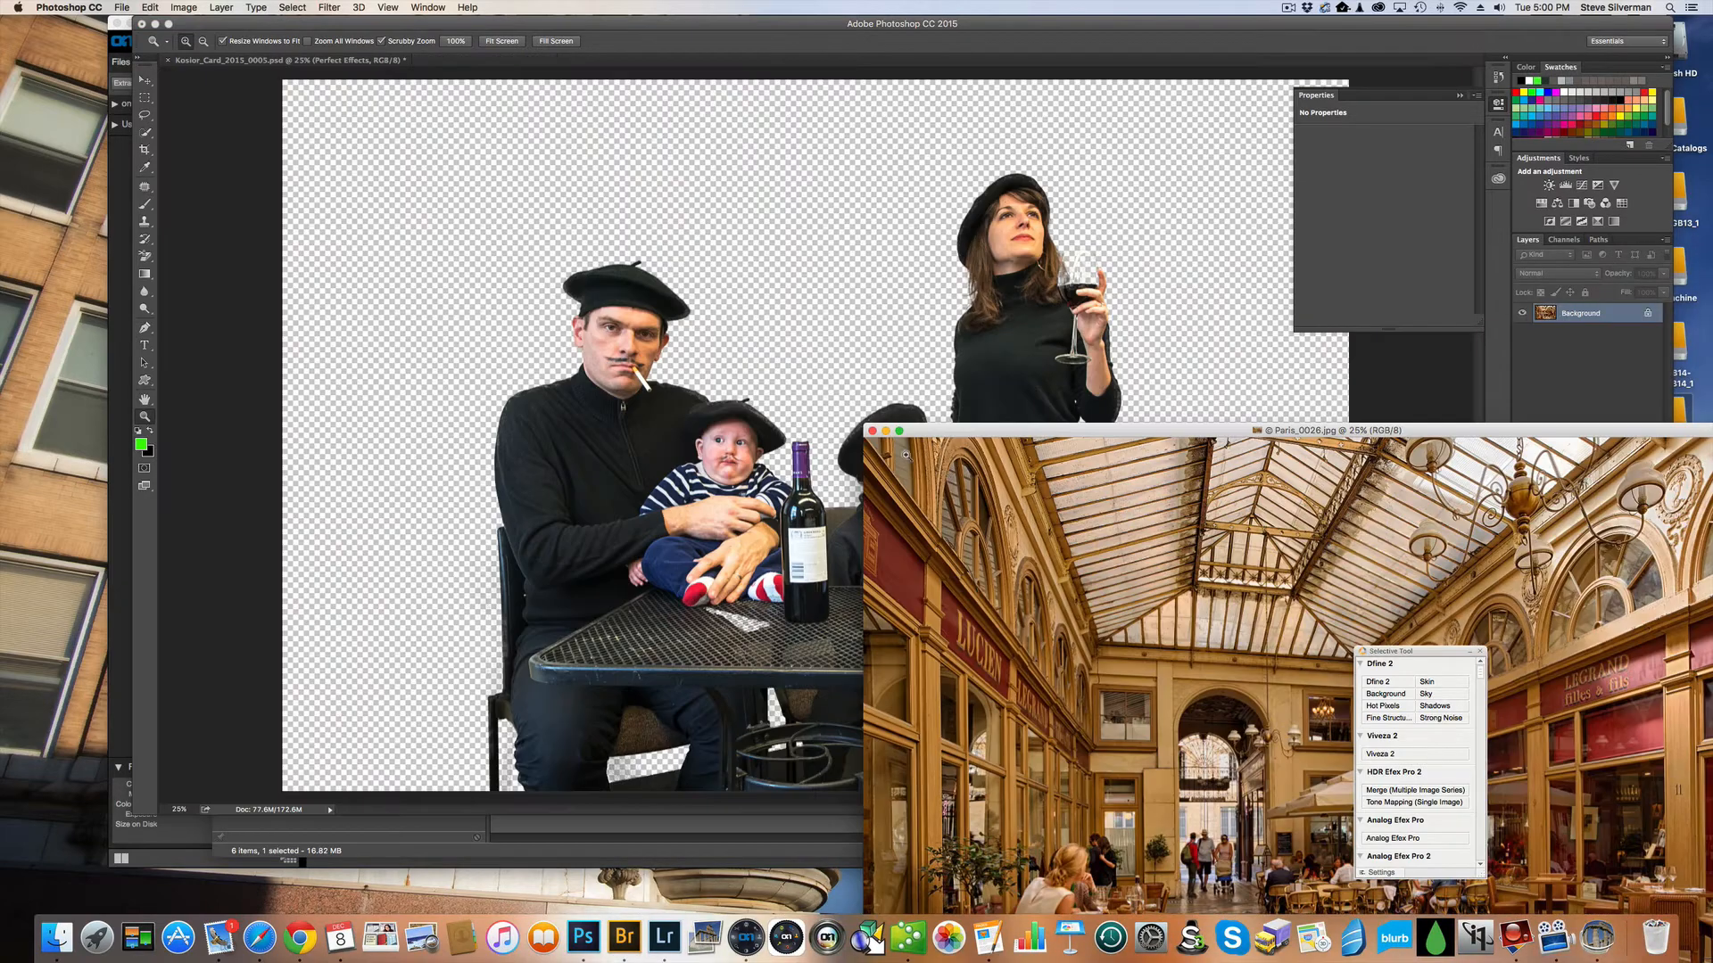
key(v)
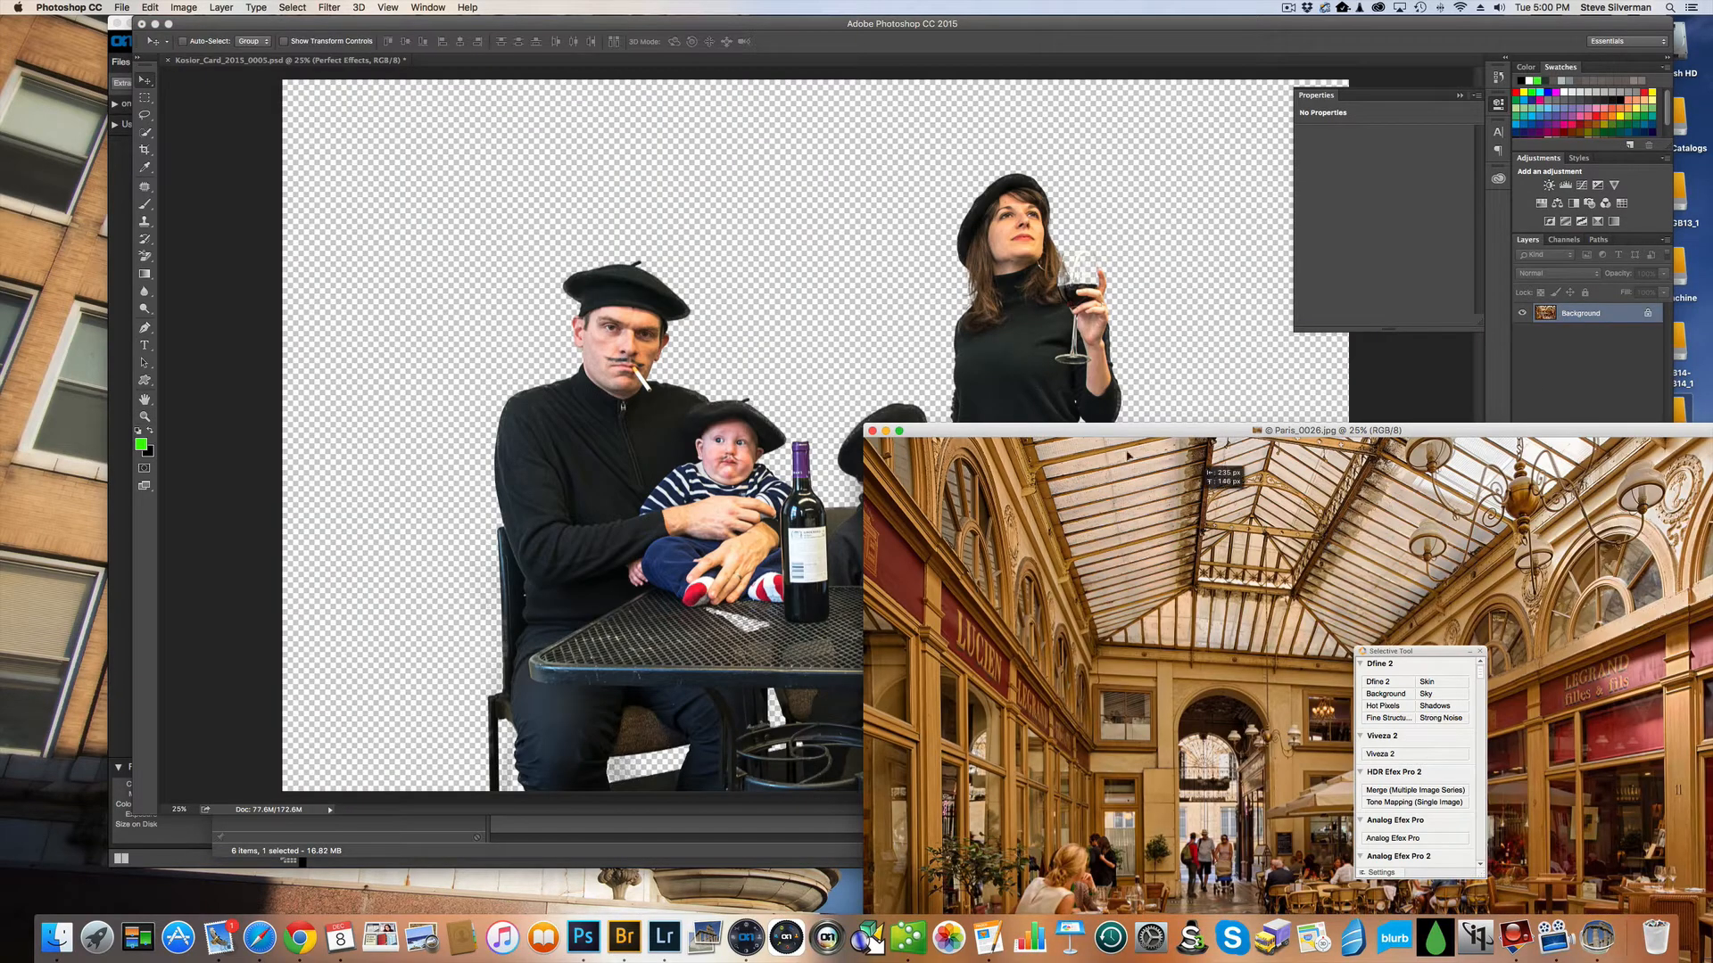
drag(1223, 479, 790, 170)
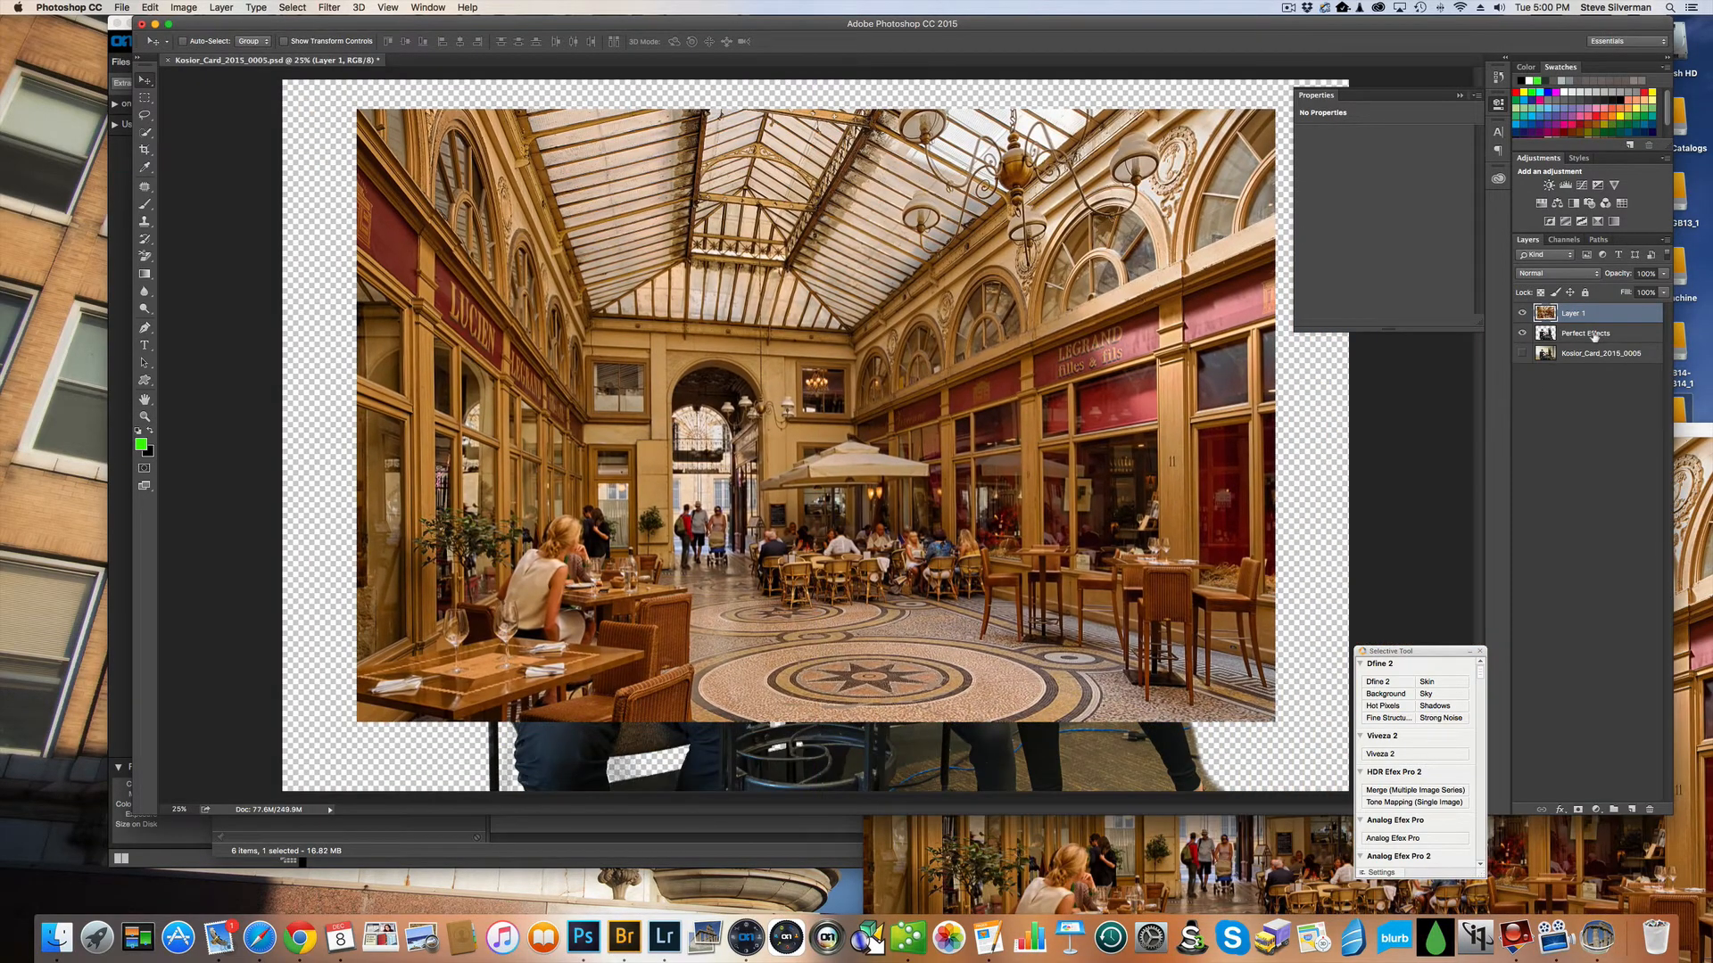
drag(1595, 335, 1593, 311)
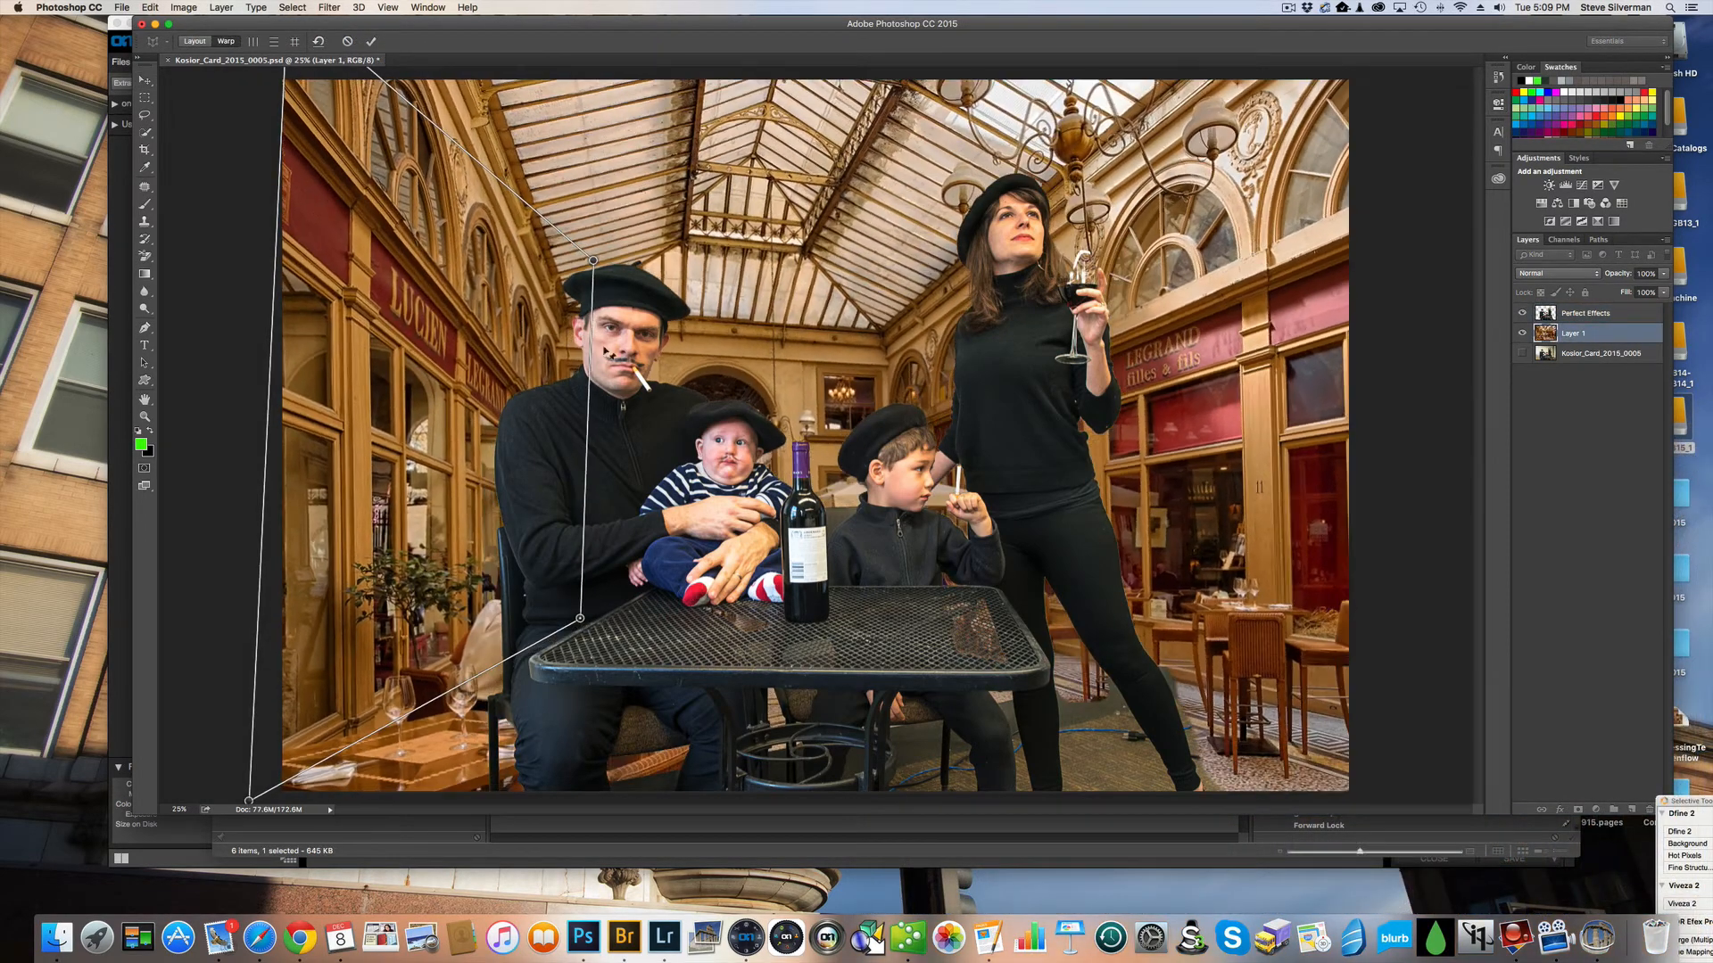
- Warp the perspective of the Paris background so the storefront wall with the LUCIEN sign spreads out behind the family
drag(594, 263, 722, 237)
drag(700, 617, 741, 611)
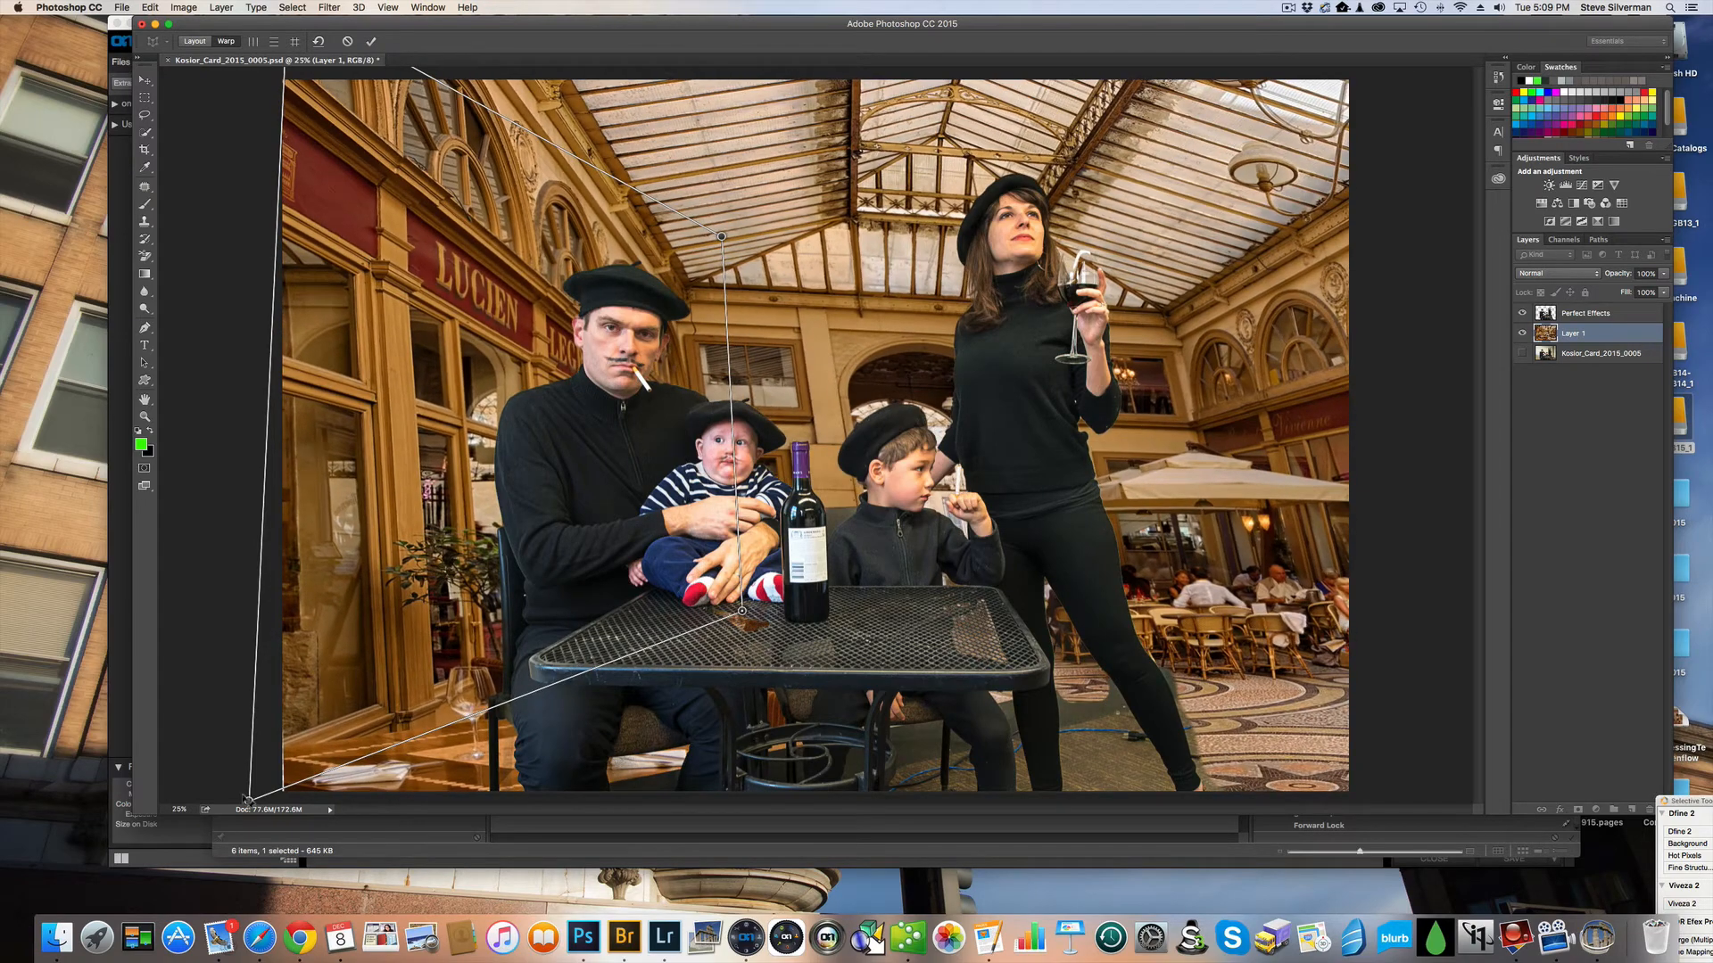
drag(248, 798, 355, 718)
drag(721, 236, 828, 230)
drag(741, 611, 878, 607)
drag(827, 230, 919, 224)
drag(878, 607, 1017, 606)
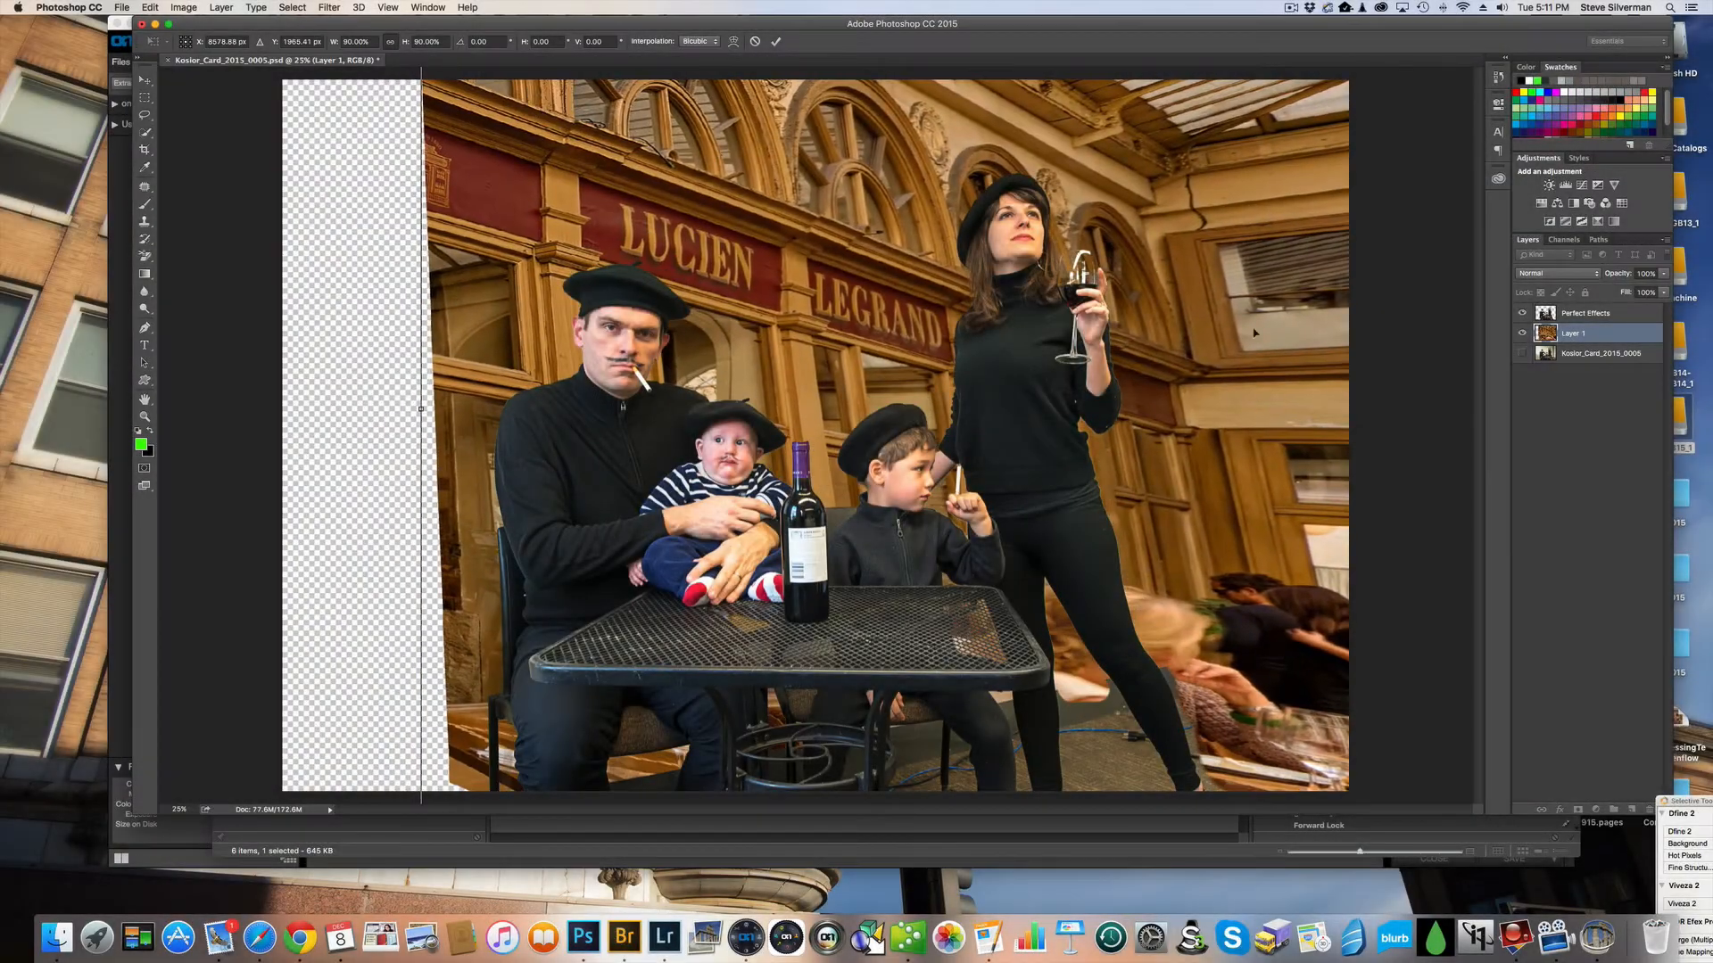
- Reposition the Paris background behind the family and distort its corners to adjust the storefront's perspective
drag(1253, 332, 1117, 355)
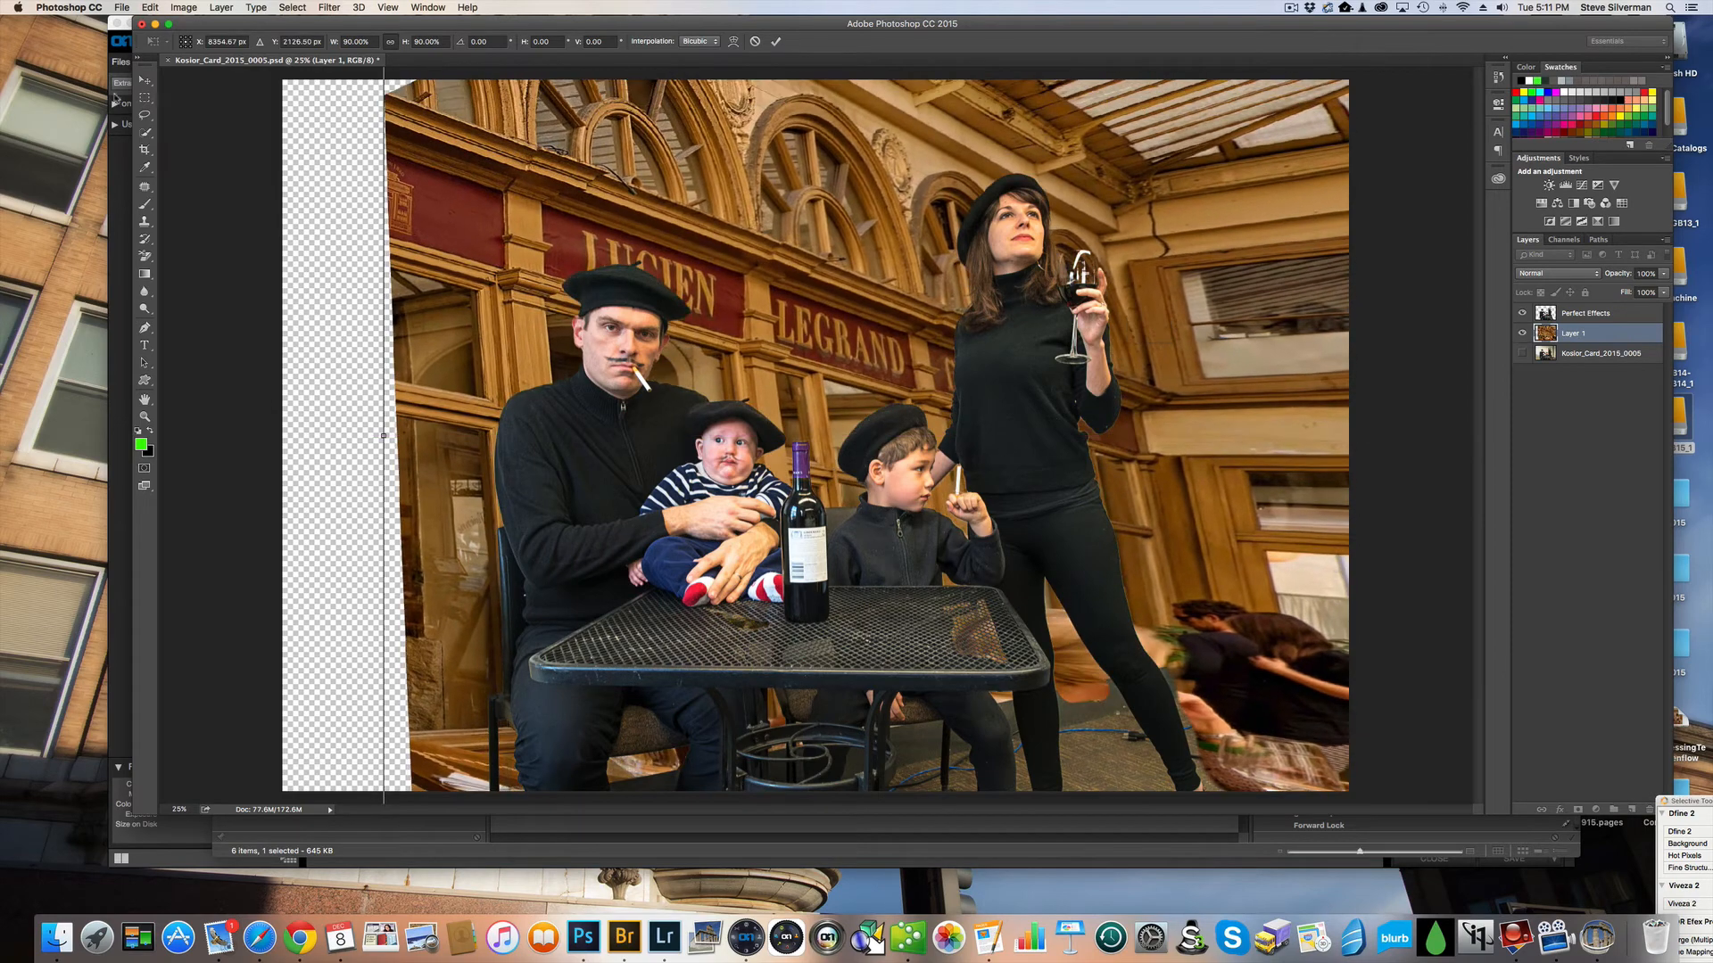
drag(639, 159, 620, 5)
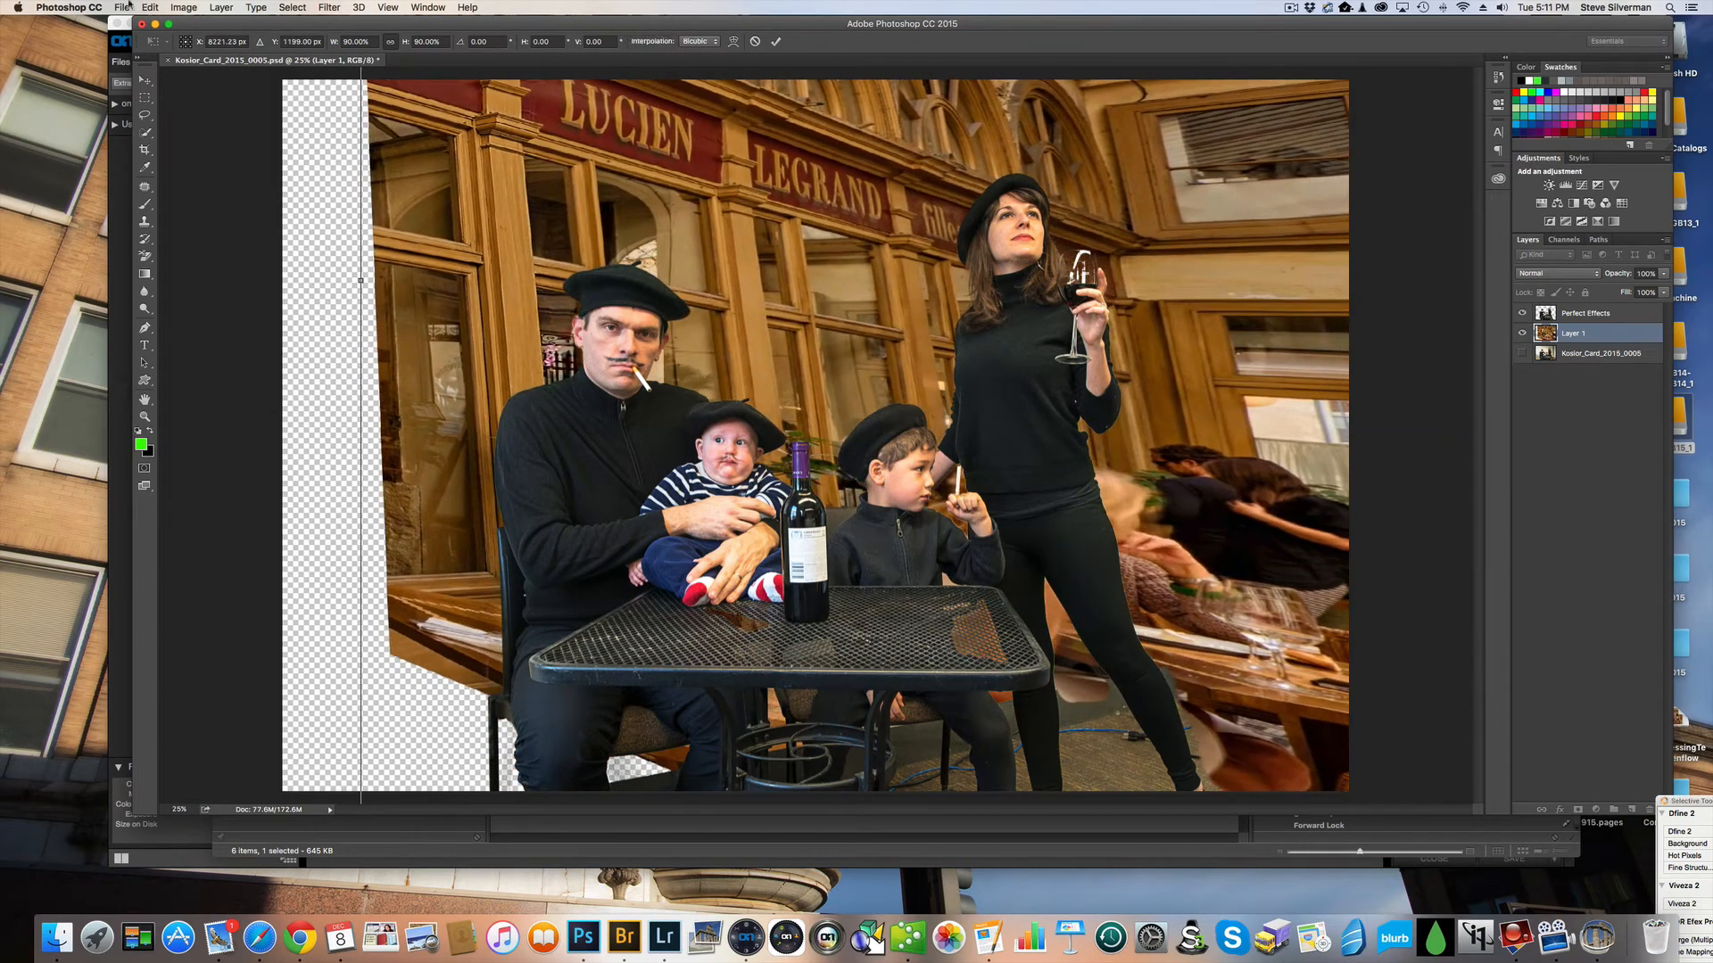
key(super+0)
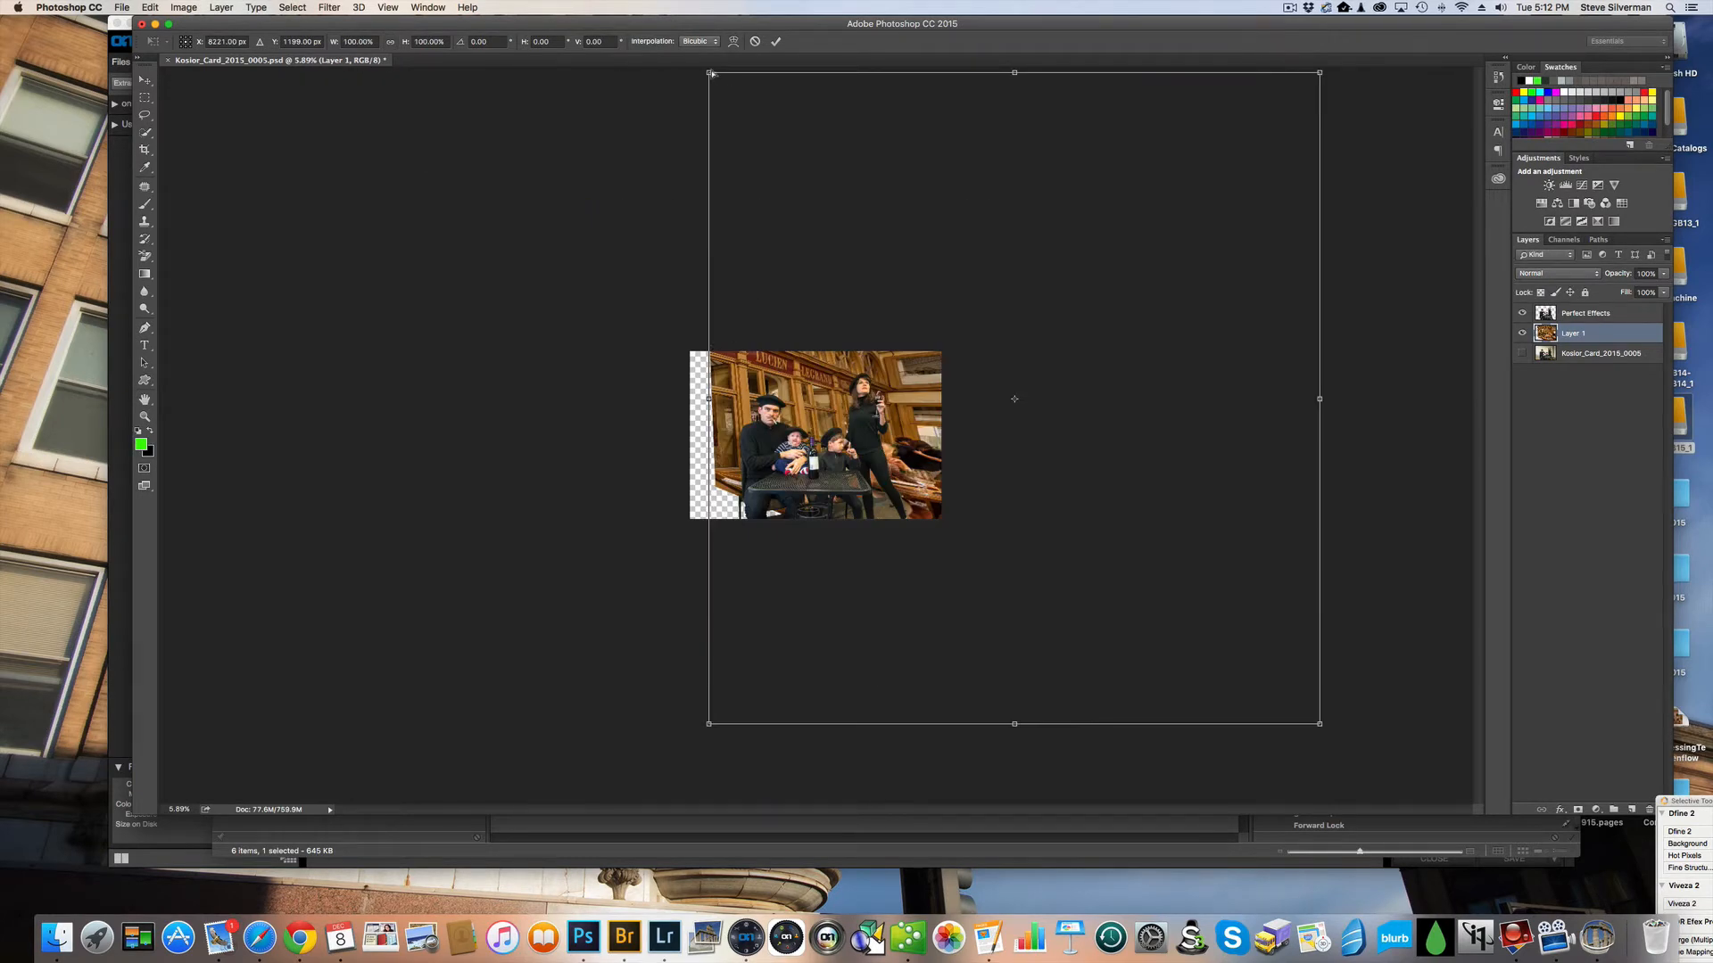
drag(711, 74, 767, 72)
drag(708, 724, 729, 792)
drag(1319, 724, 1288, 726)
drag(1075, 498, 1042, 519)
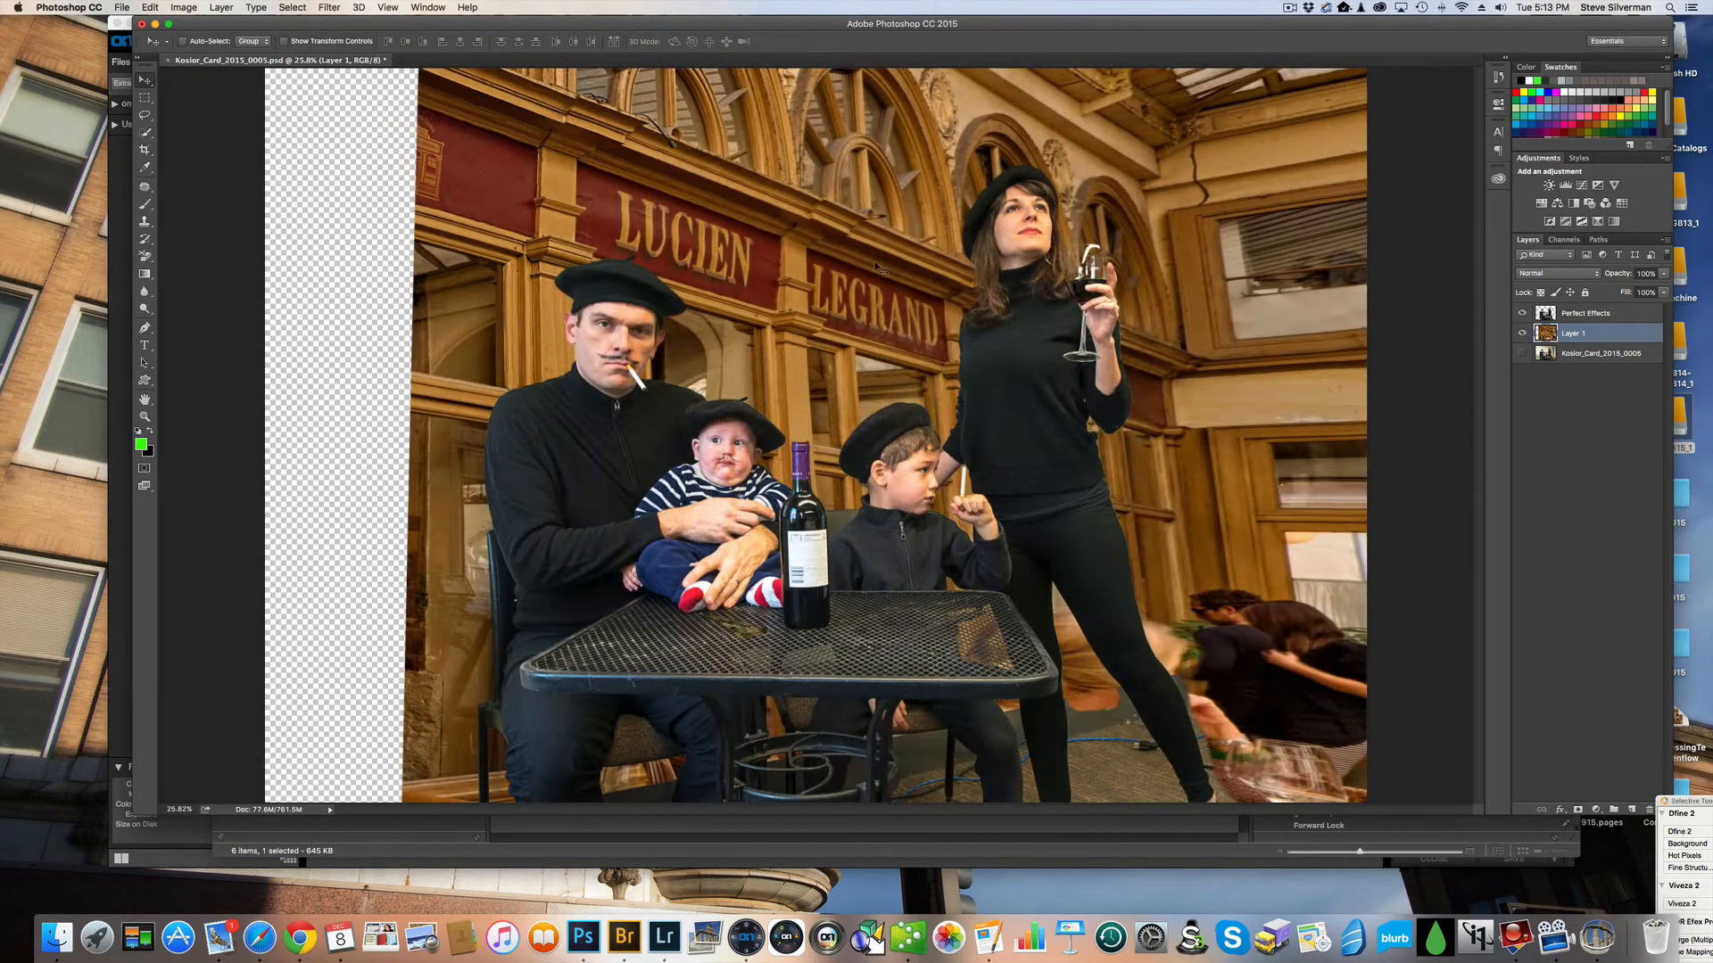
drag(855, 260, 848, 157)
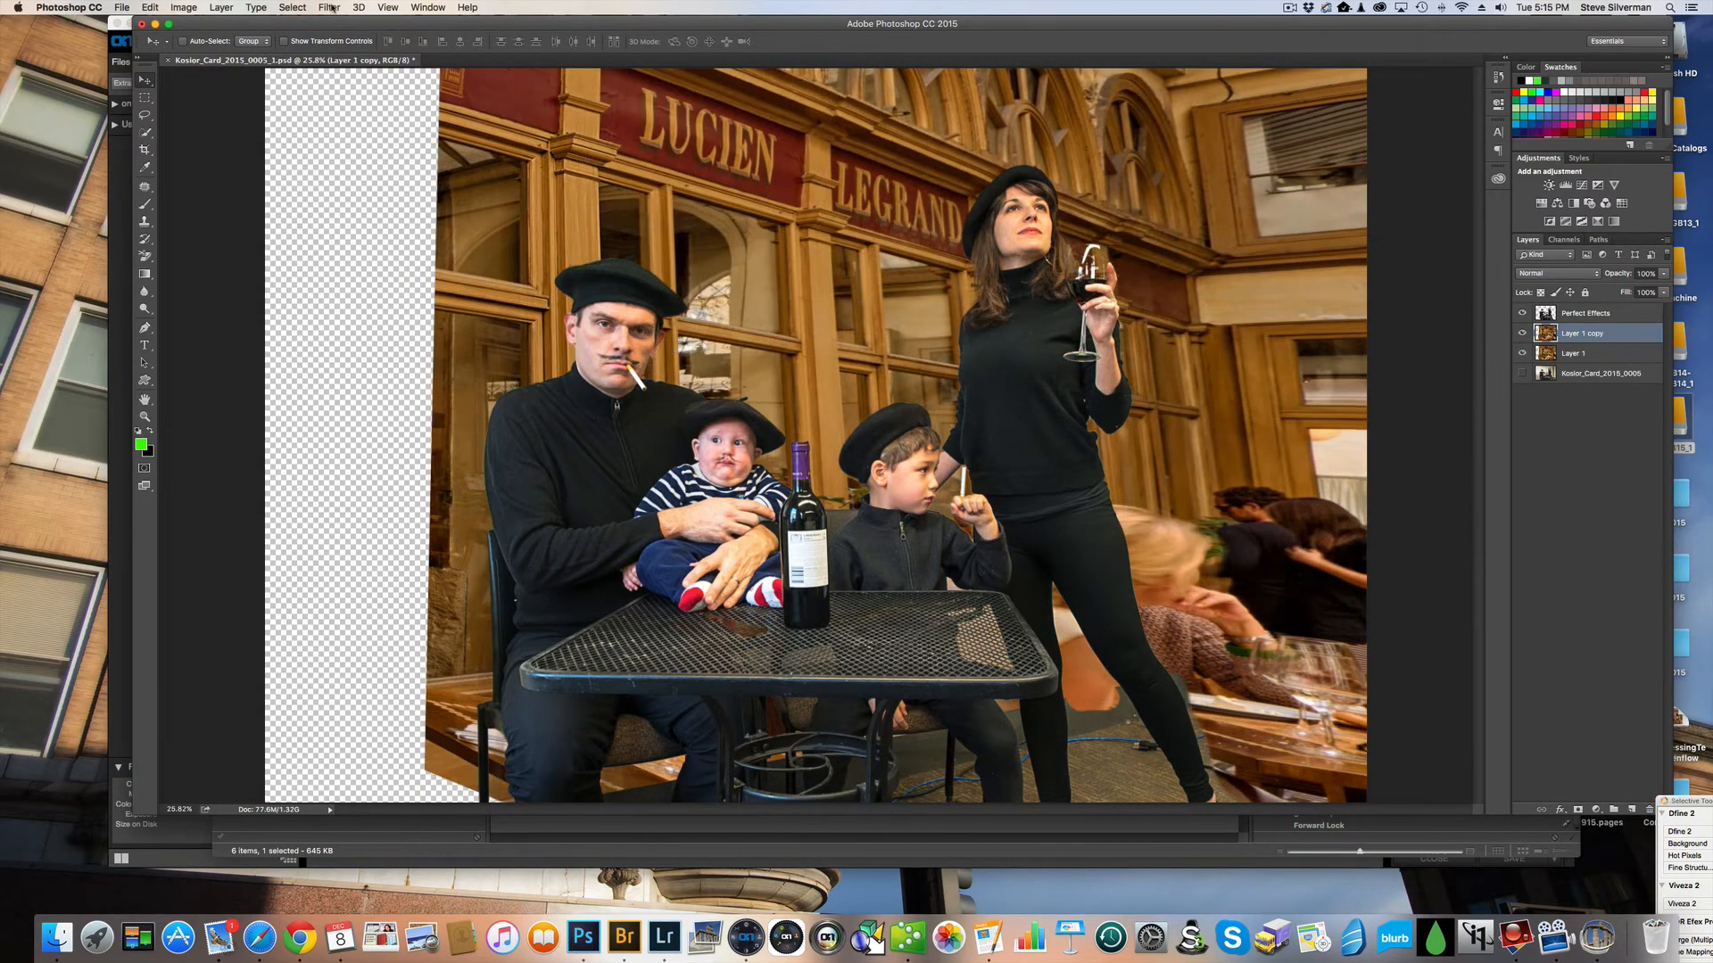
- Apply a Gaussian Blur to the duplicated Paris background layer, Layer 1 copy
click(329, 7)
mouse_move(392, 167)
click(536, 217)
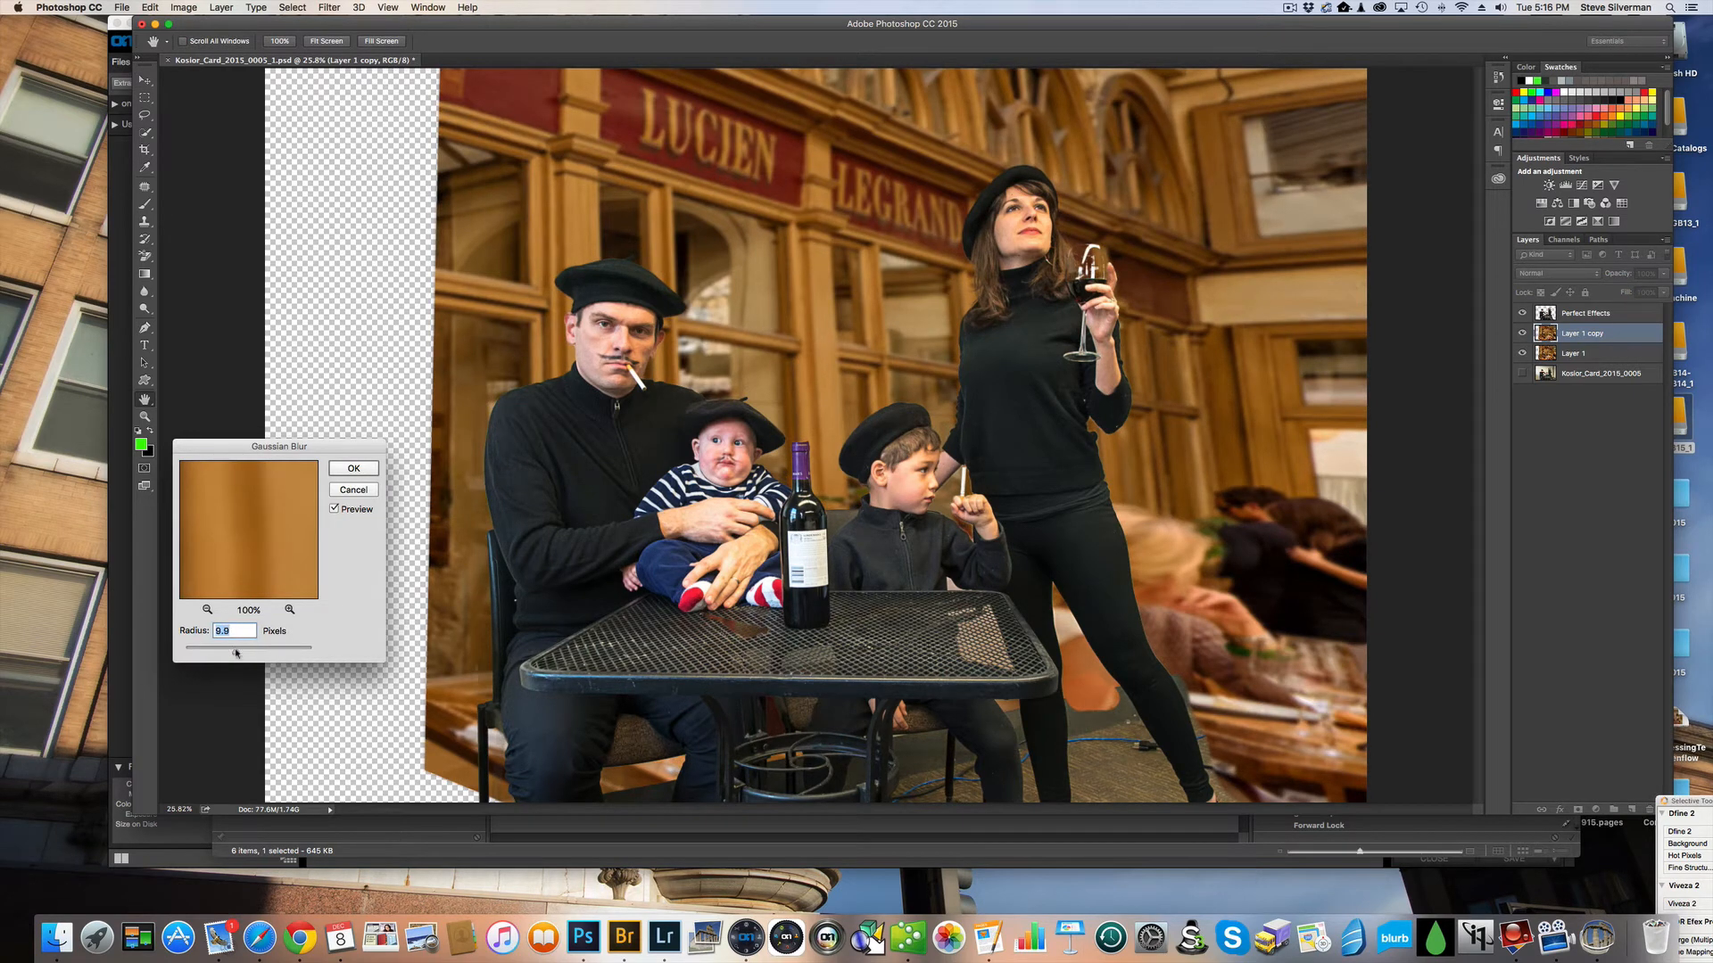
drag(235, 653, 237, 653)
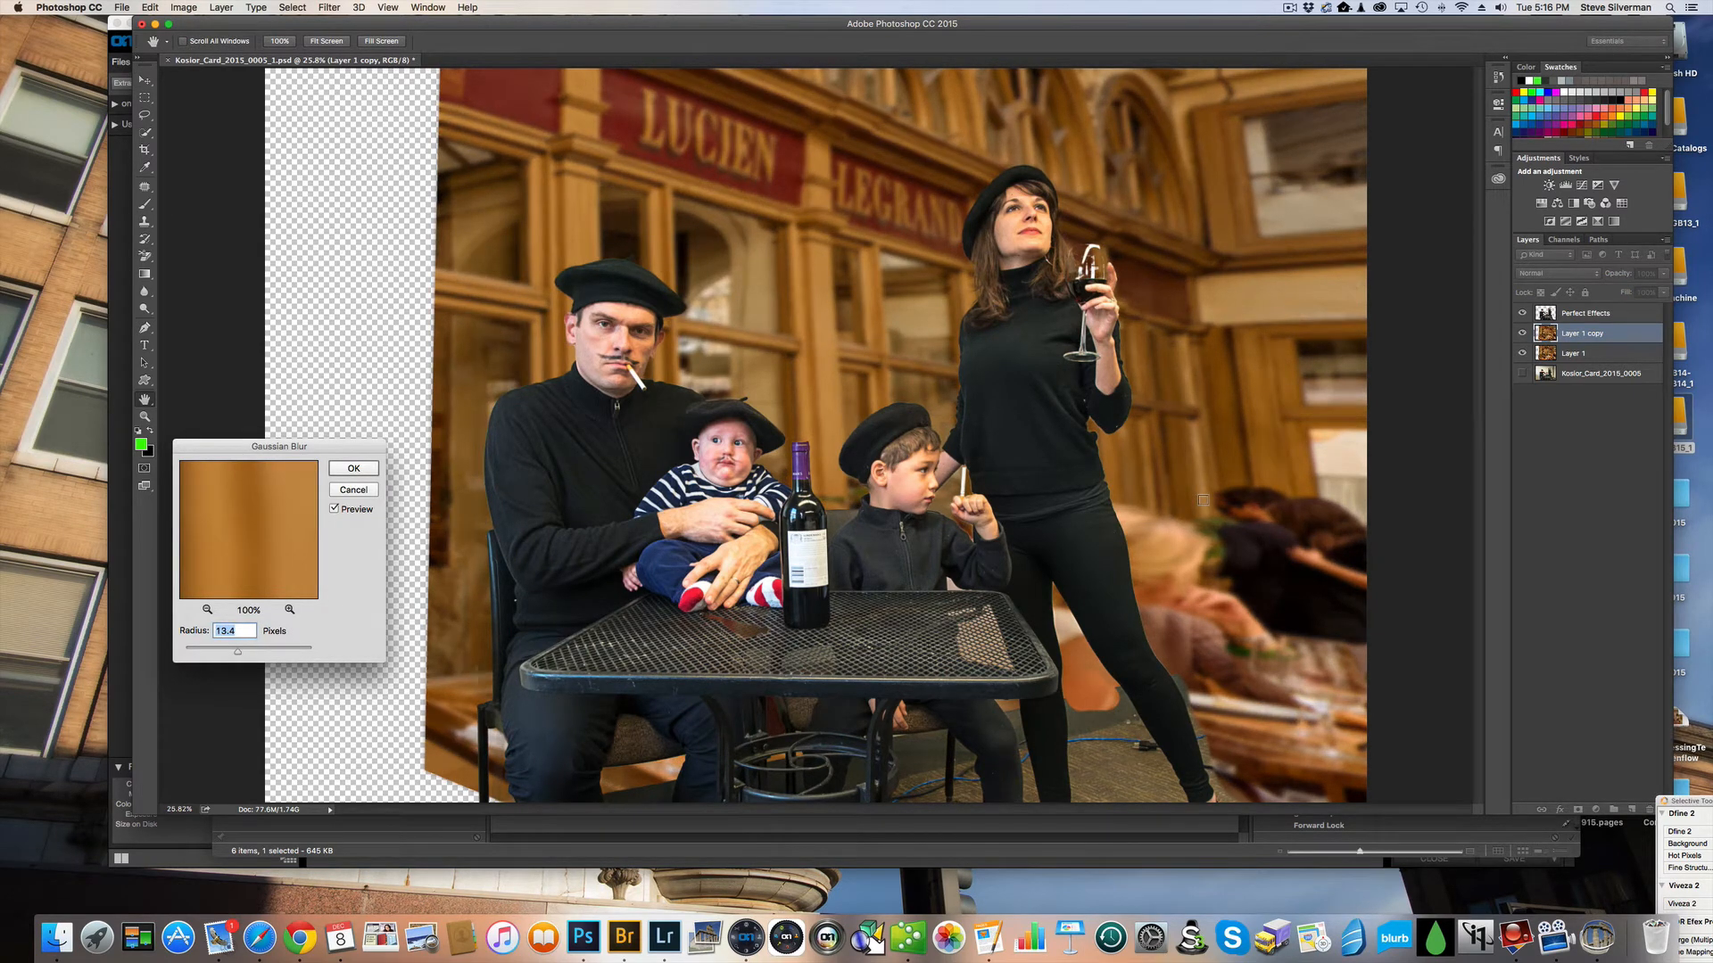
key(Return)
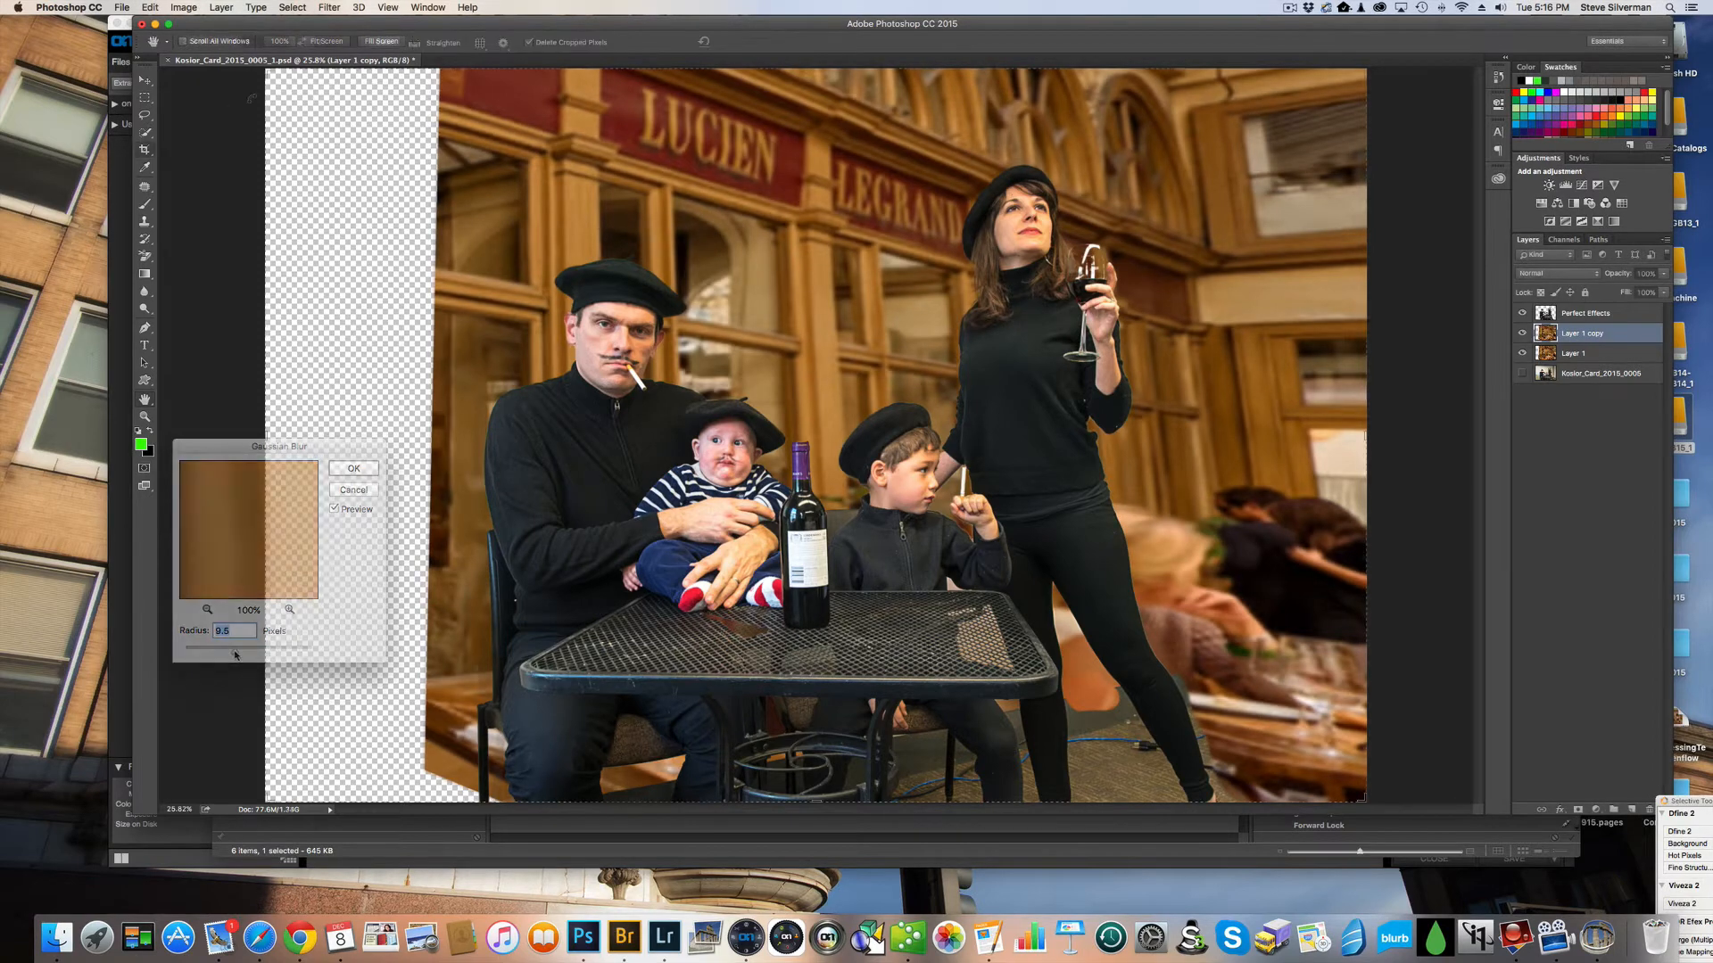
- Crop the composite at a 2:3 ratio around the family, excluding the empty area beside the man and the lower legs
key(c)
drag(329, 109, 361, 129)
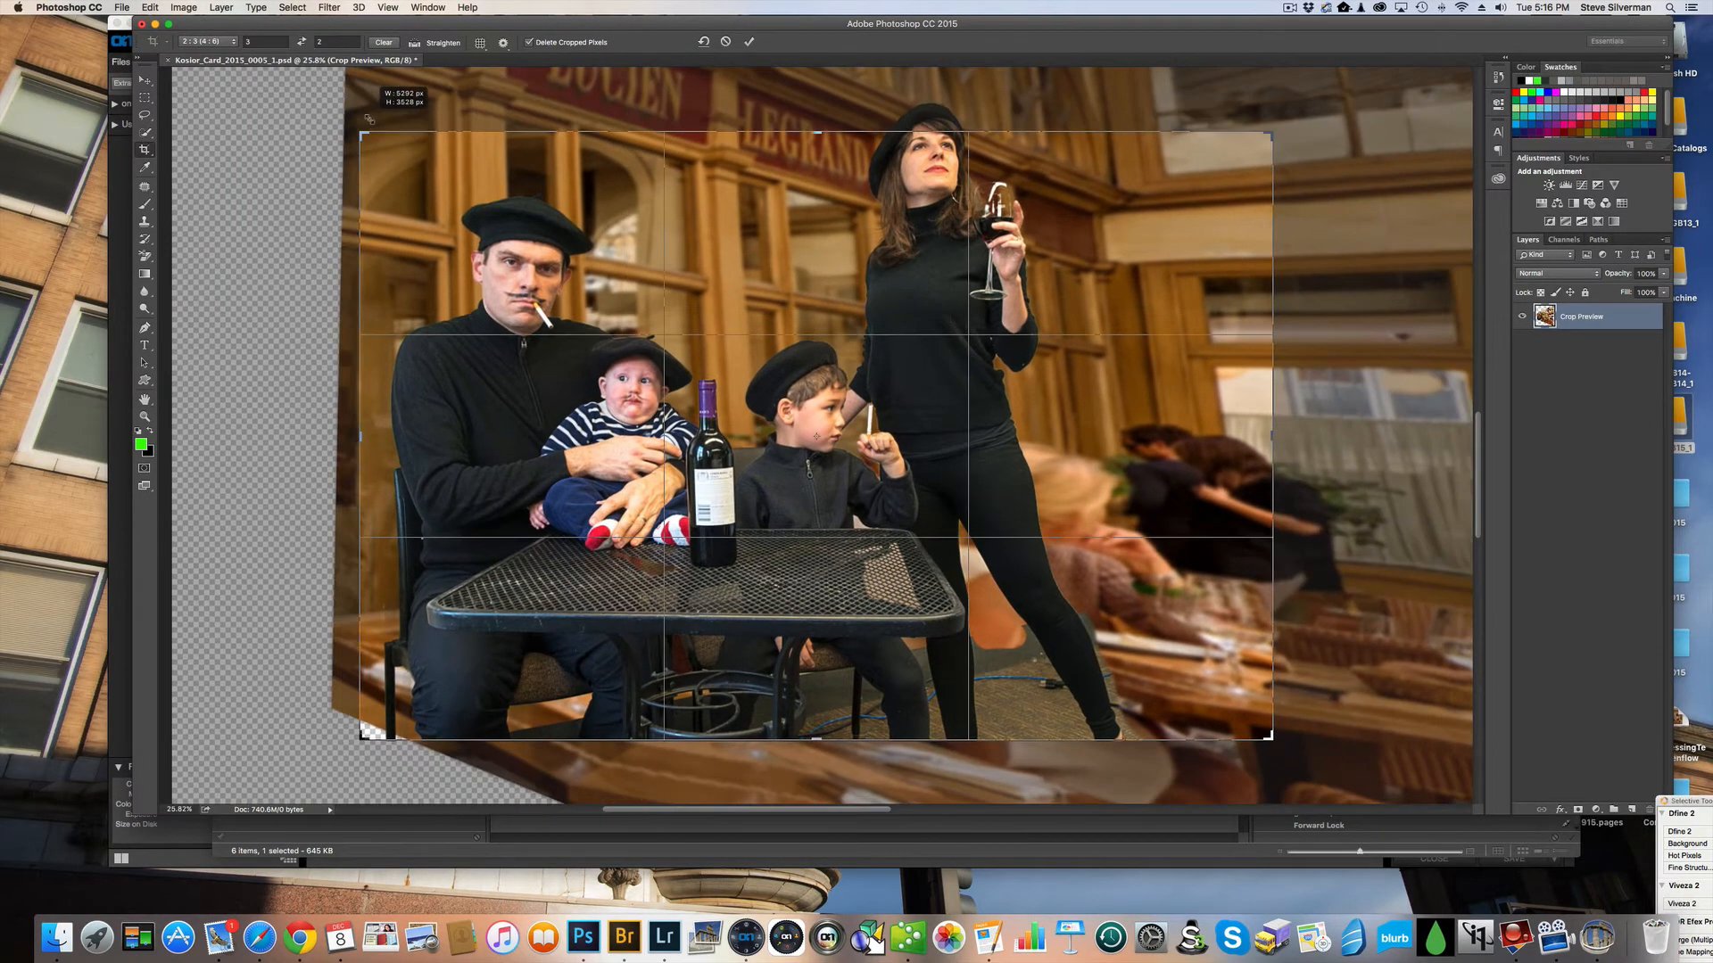
drag(403, 205, 403, 282)
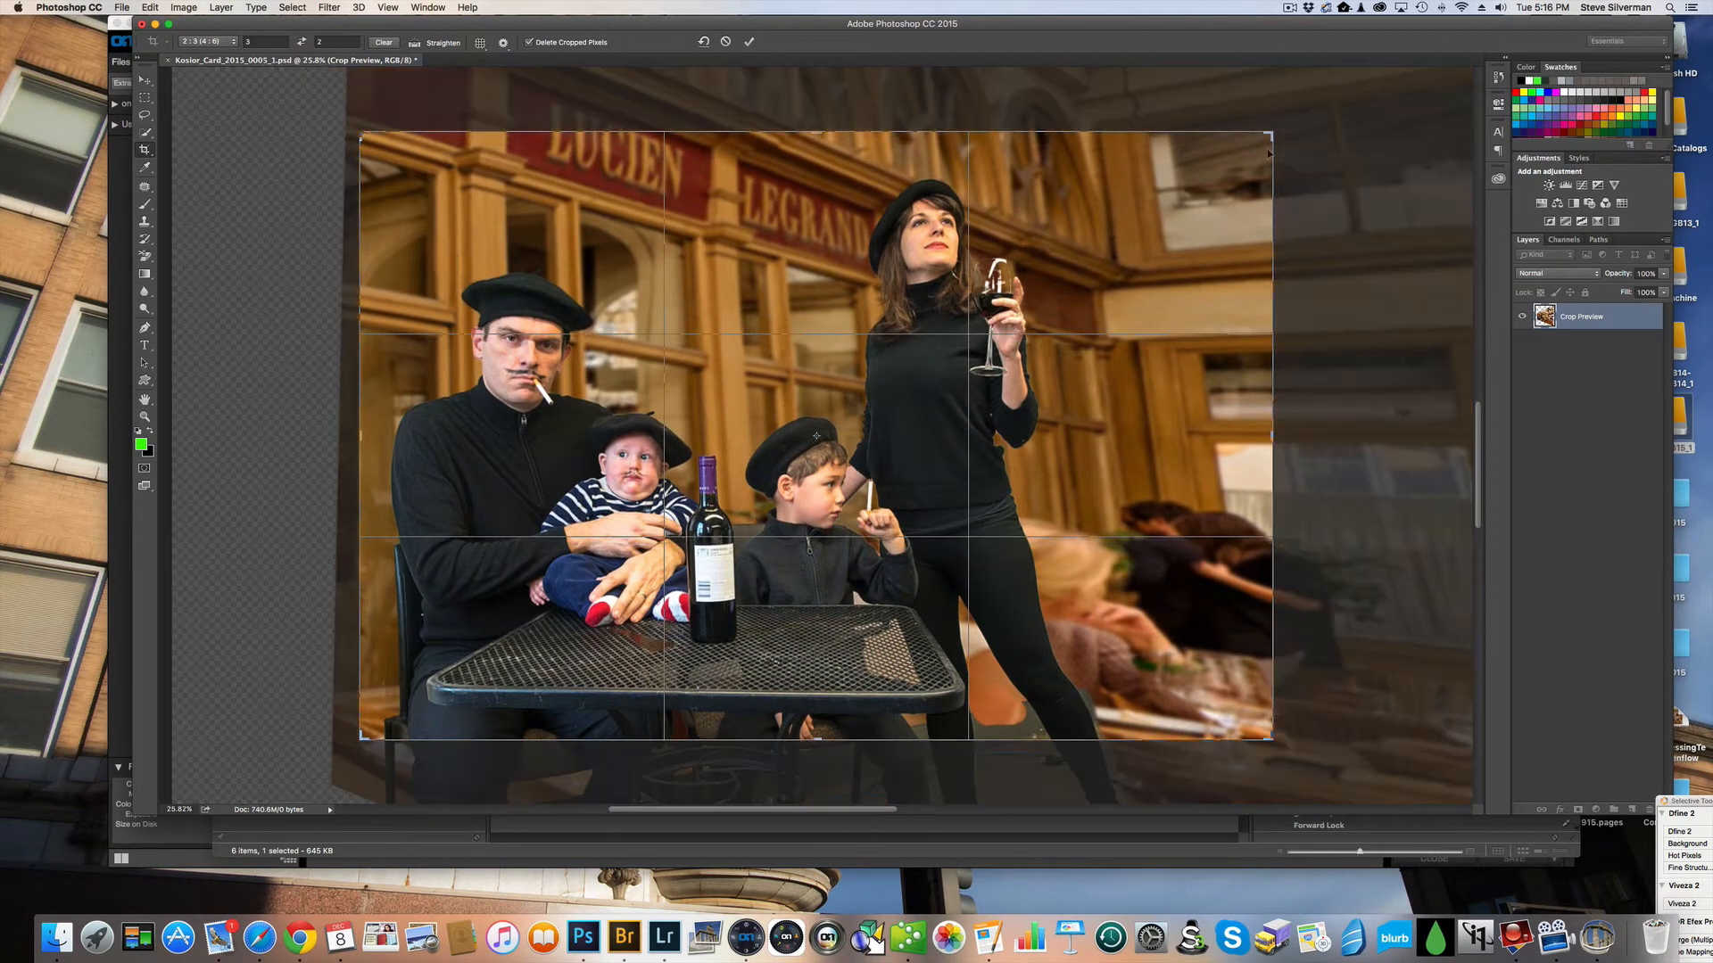
drag(1274, 738, 1228, 710)
drag(1146, 671, 1134, 615)
drag(404, 162, 392, 154)
click(145, 80)
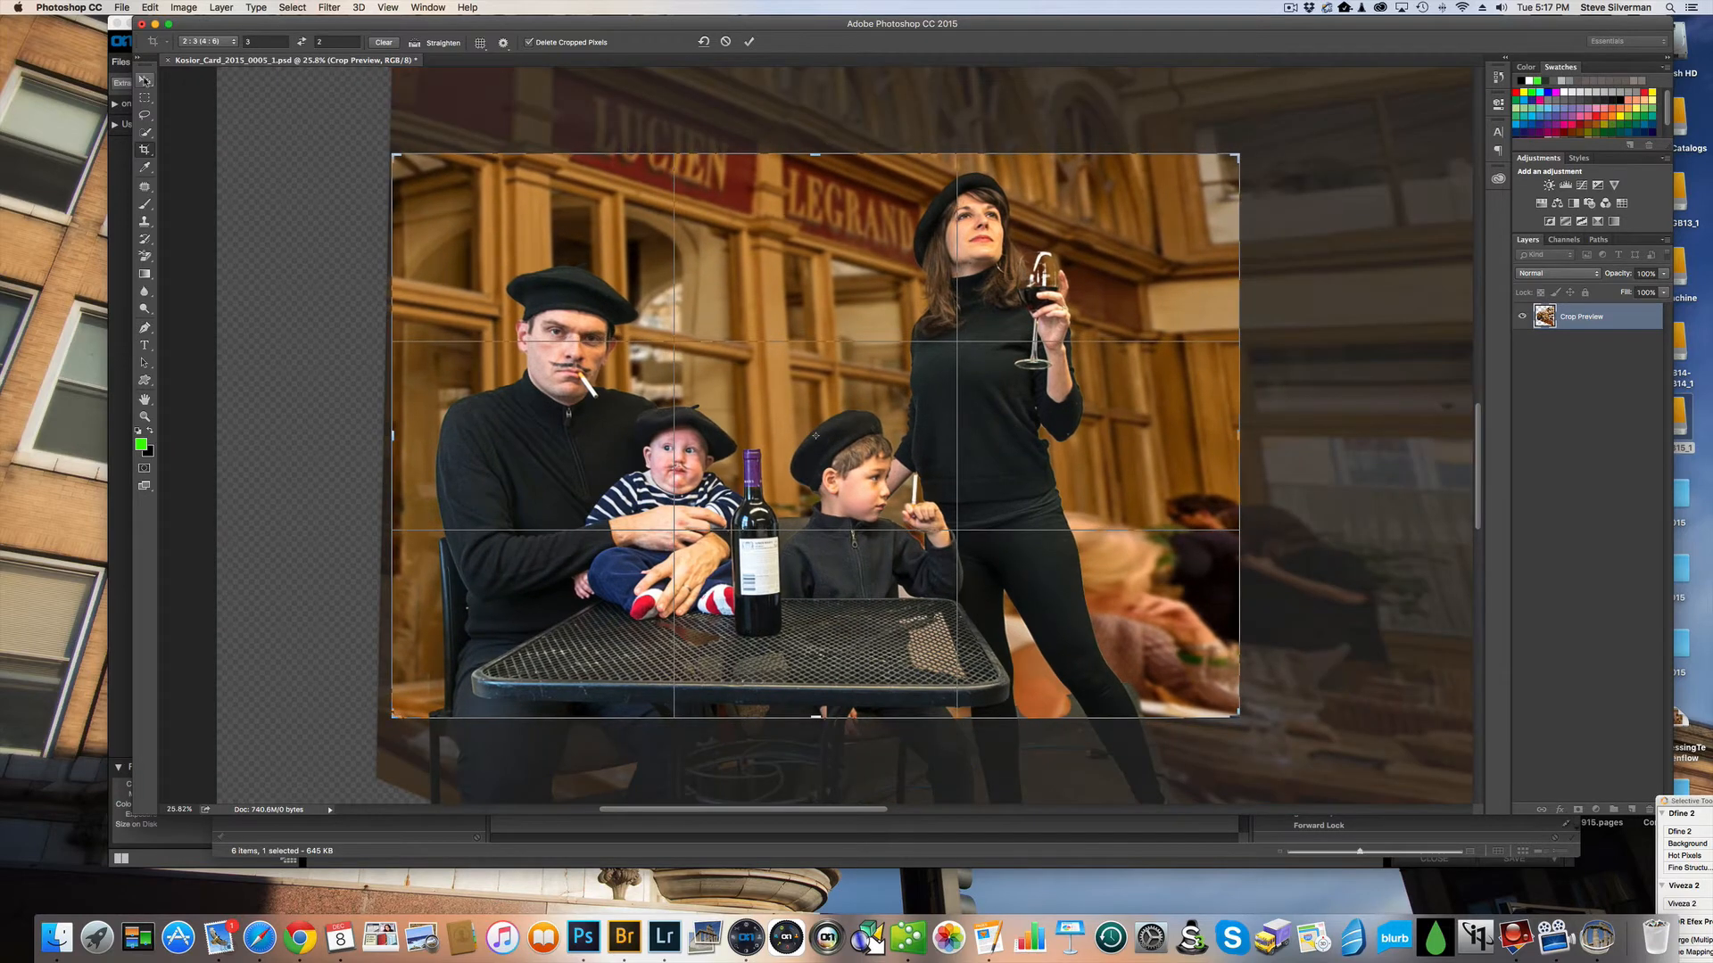
- Duplicate the Perfect Effects layer, set the copy to Multiply and hide it with a black layer mask
click(971, 296)
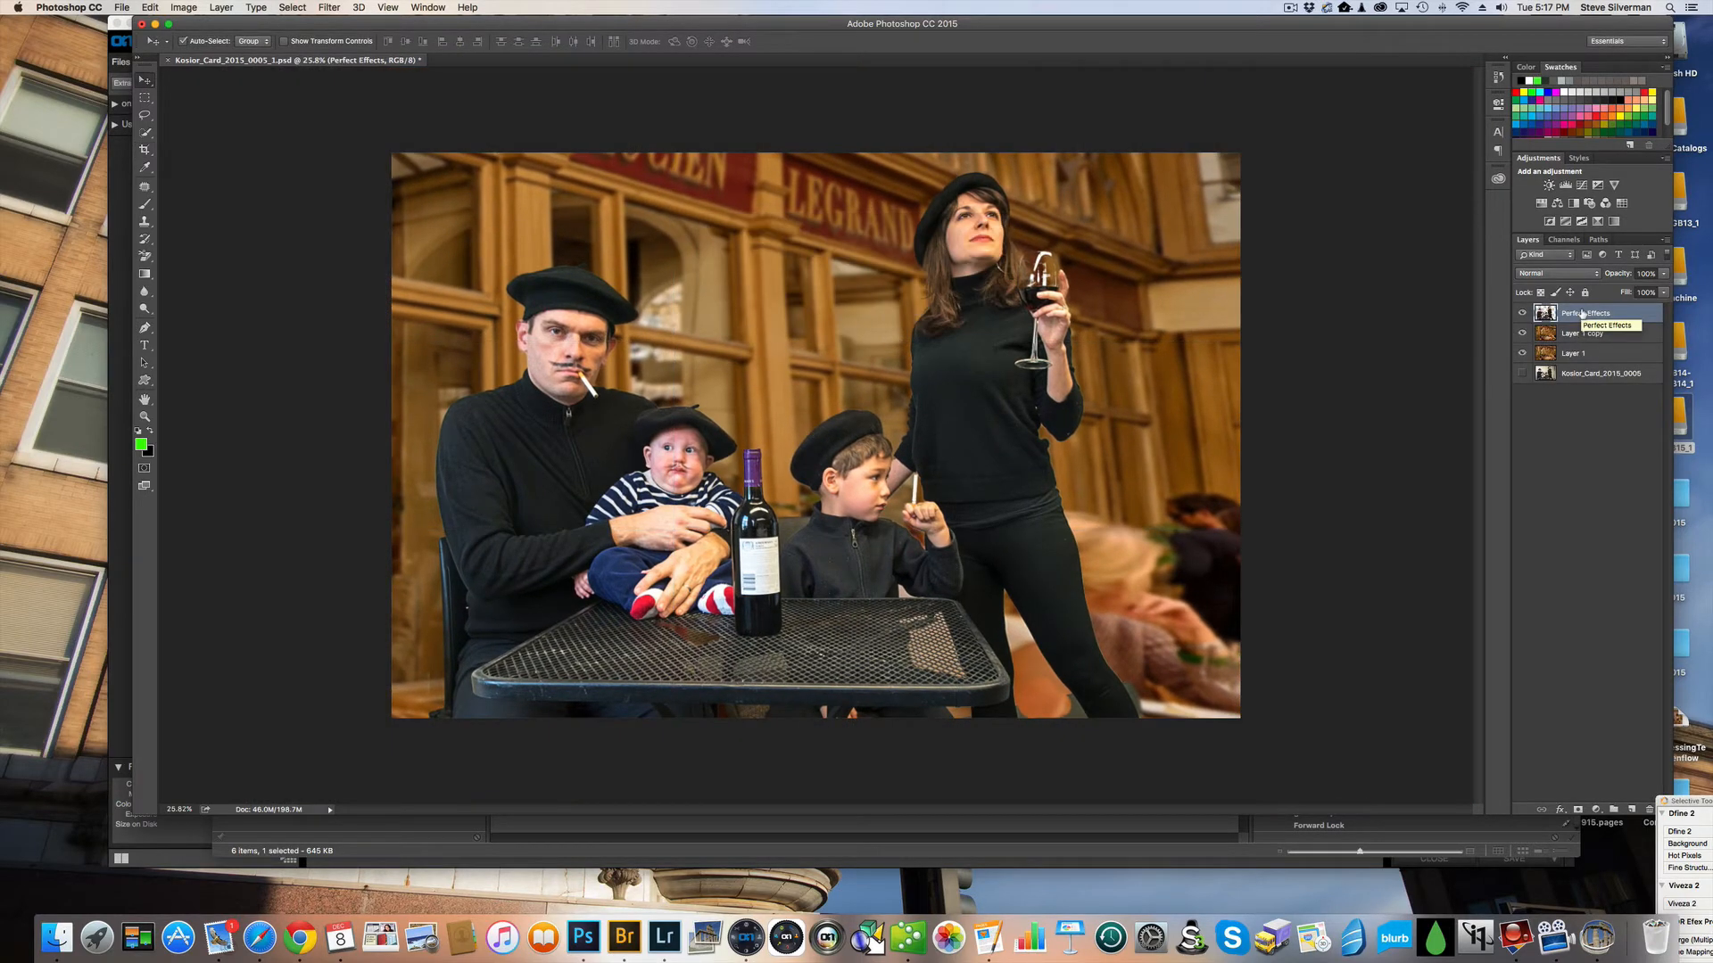
key(super+j)
click(1556, 273)
click(1539, 305)
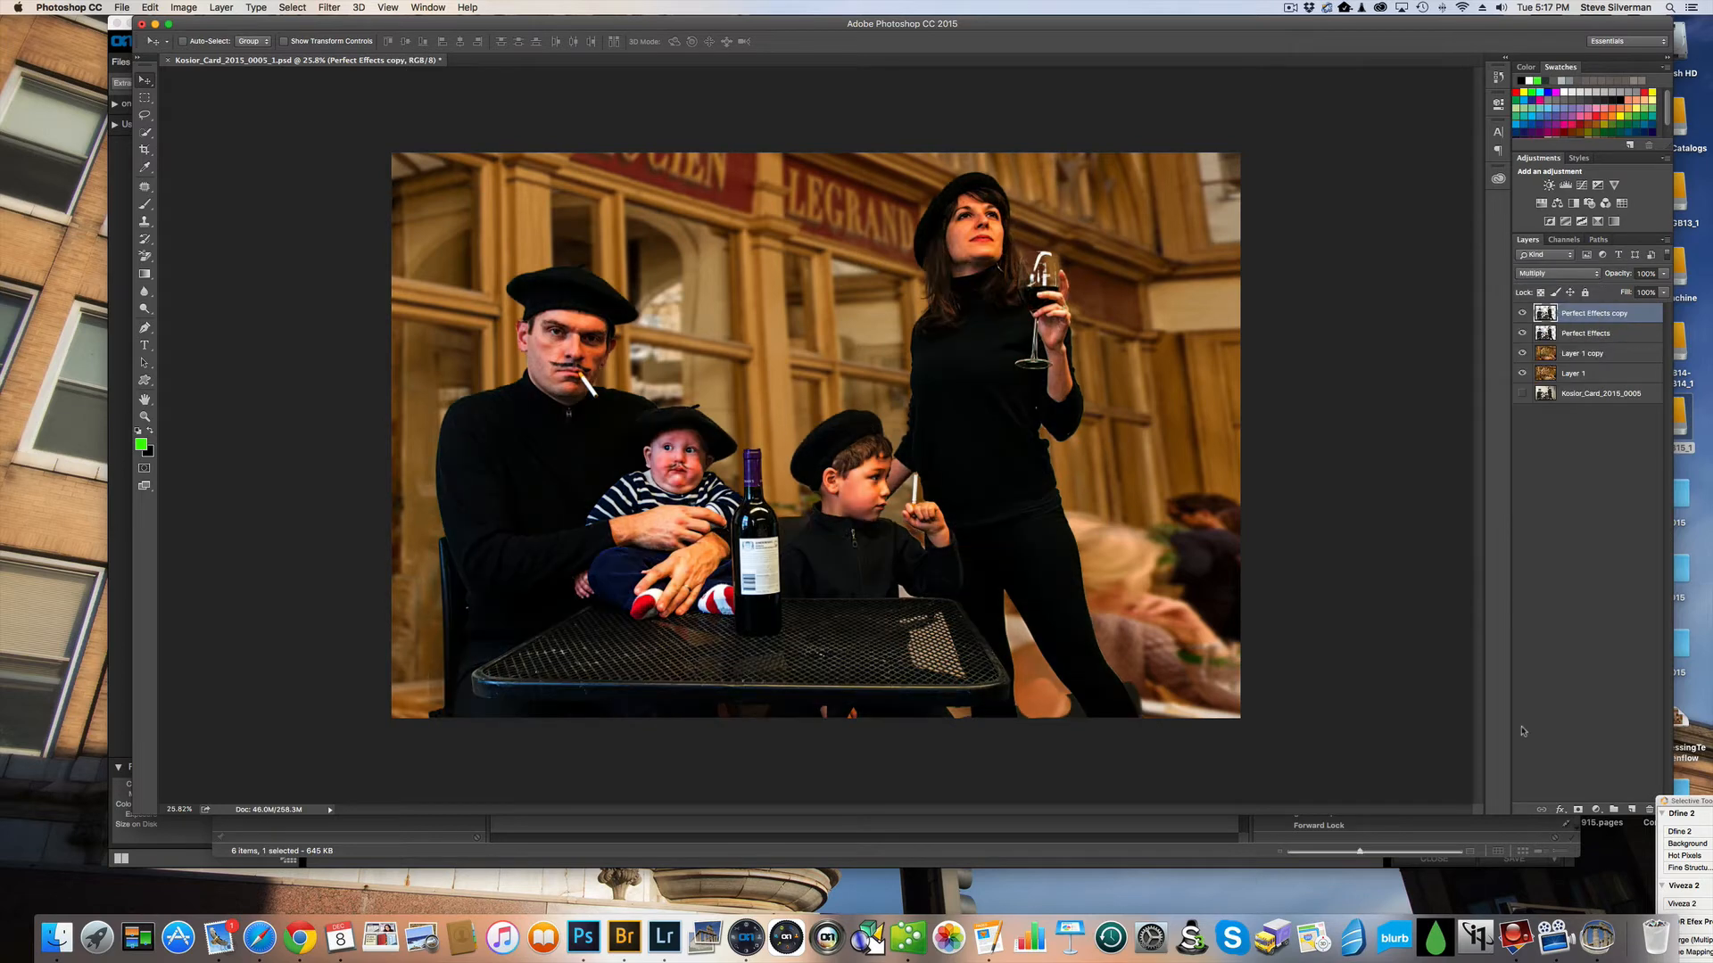
alt+click(1578, 809)
- Paint white at 41% brush opacity on the Multiply layer's mask to darken the edges of the figures
text(b)
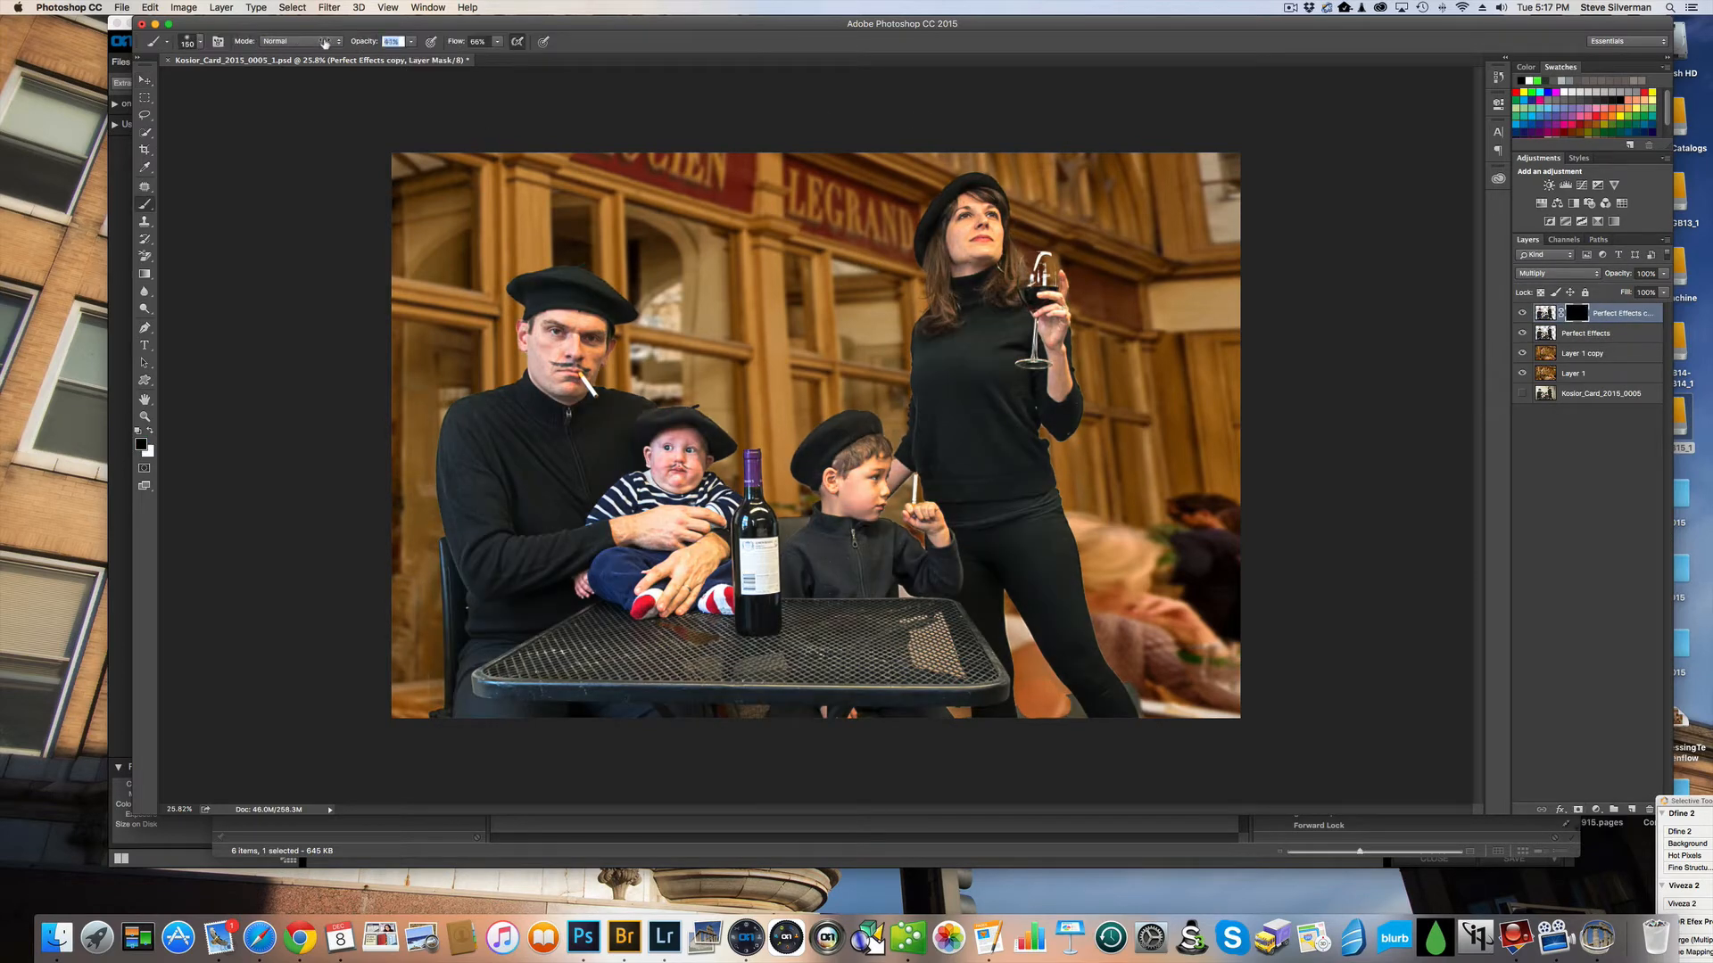
text(41)
key(Return)
key(x)
right_click(1054, 490)
key(Escape)
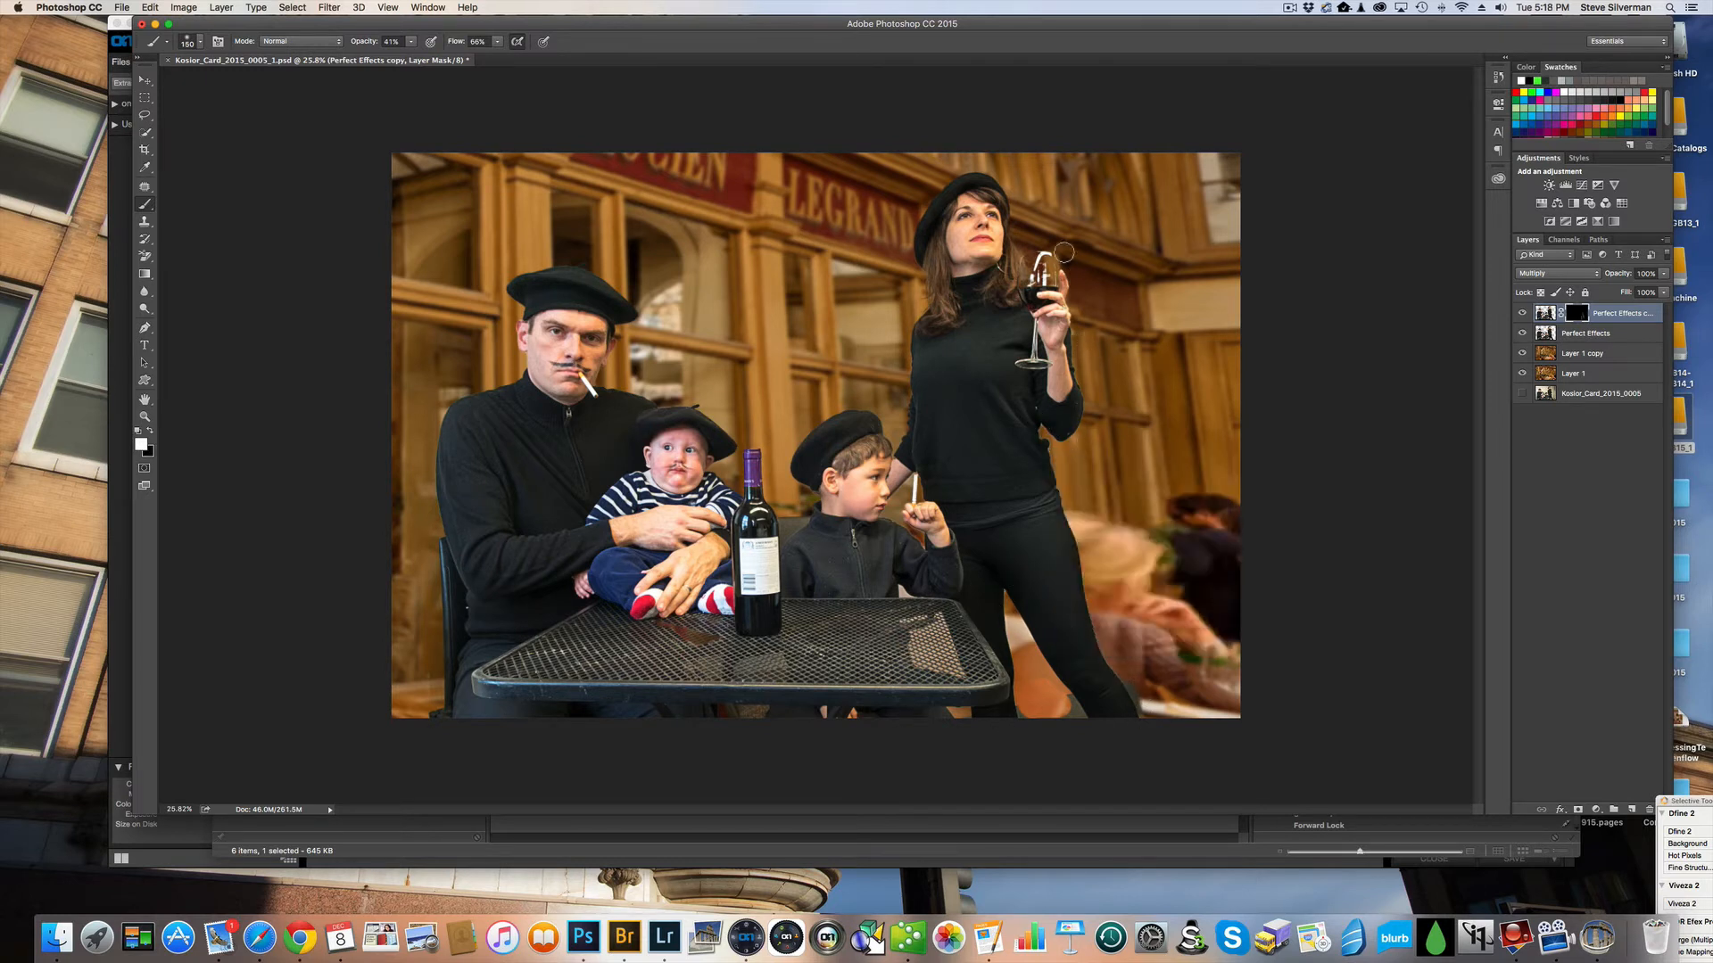
mouse_move(1063, 253)
mouse_down()
mouse_move(1015, 244)
mouse_move(979, 167)
mouse_move(924, 278)
mouse_move(921, 251)
mouse_move(896, 451)
mouse_move(859, 408)
mouse_move(793, 482)
mouse_move(797, 541)
mouse_move(727, 453)
mouse_move(594, 383)
mouse_move(619, 277)
mouse_move(522, 275)
mouse_move(515, 376)
mouse_move(474, 398)
mouse_move(436, 537)
mouse_move(439, 737)
mouse_up()
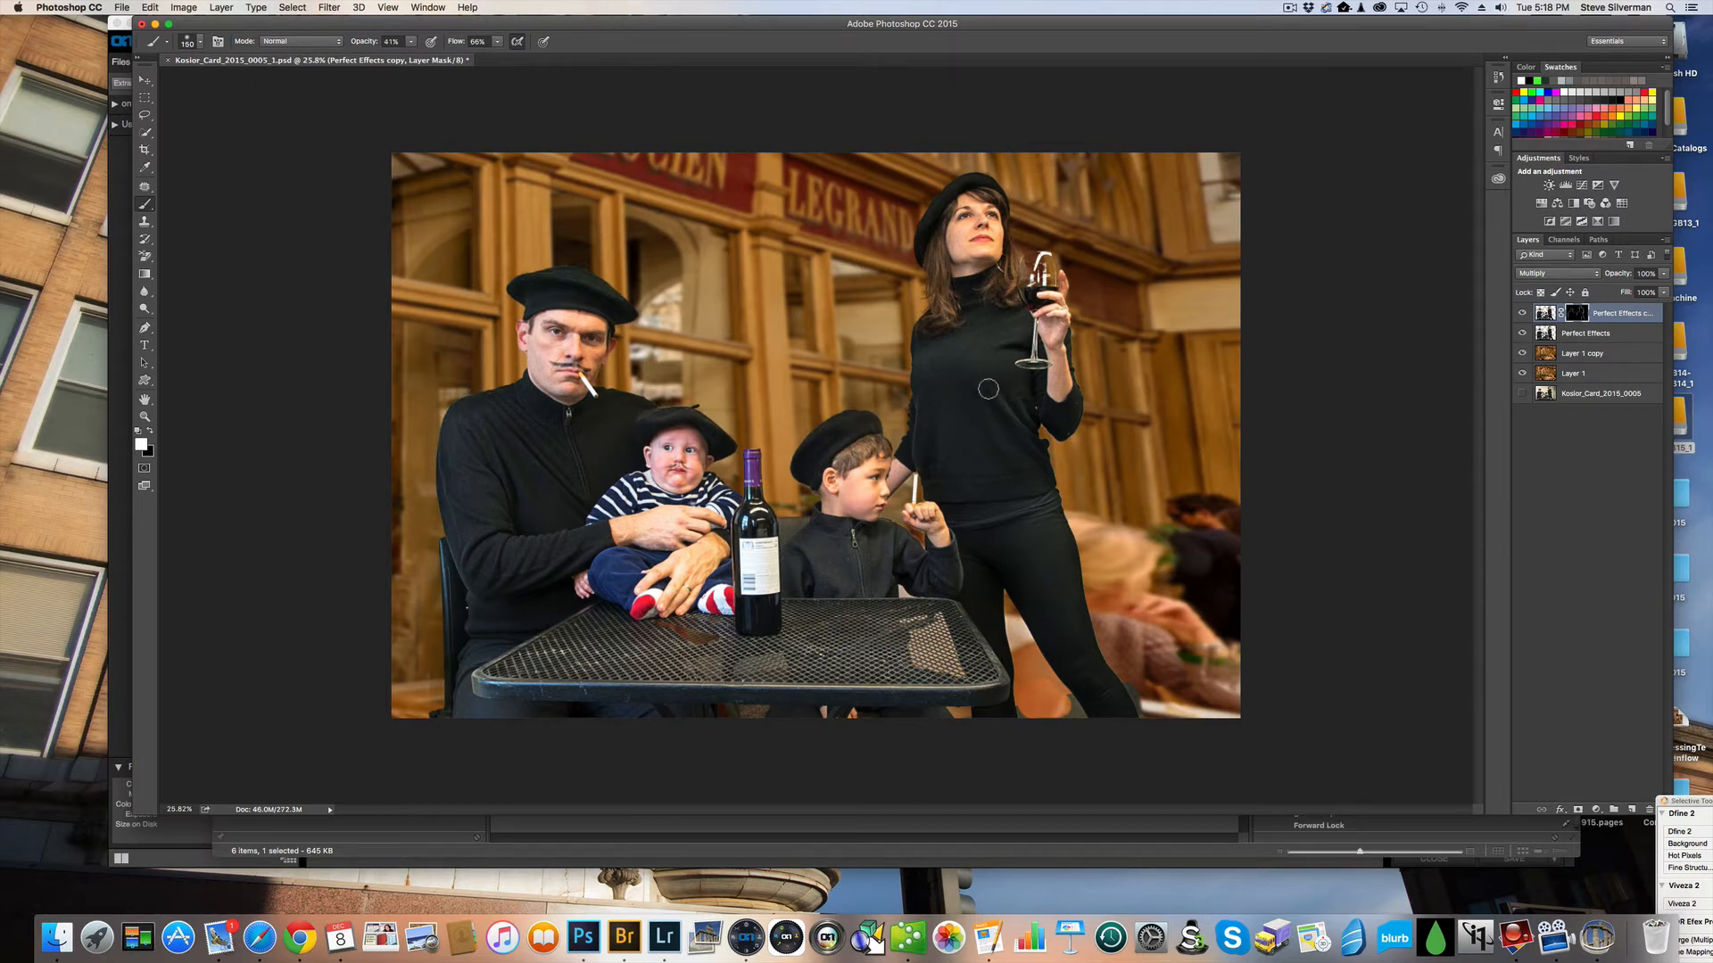
- Duplicate the original Perfect Effects layer and apply a 4.2-pixel Gaussian Blur to the copy
click(1586, 334)
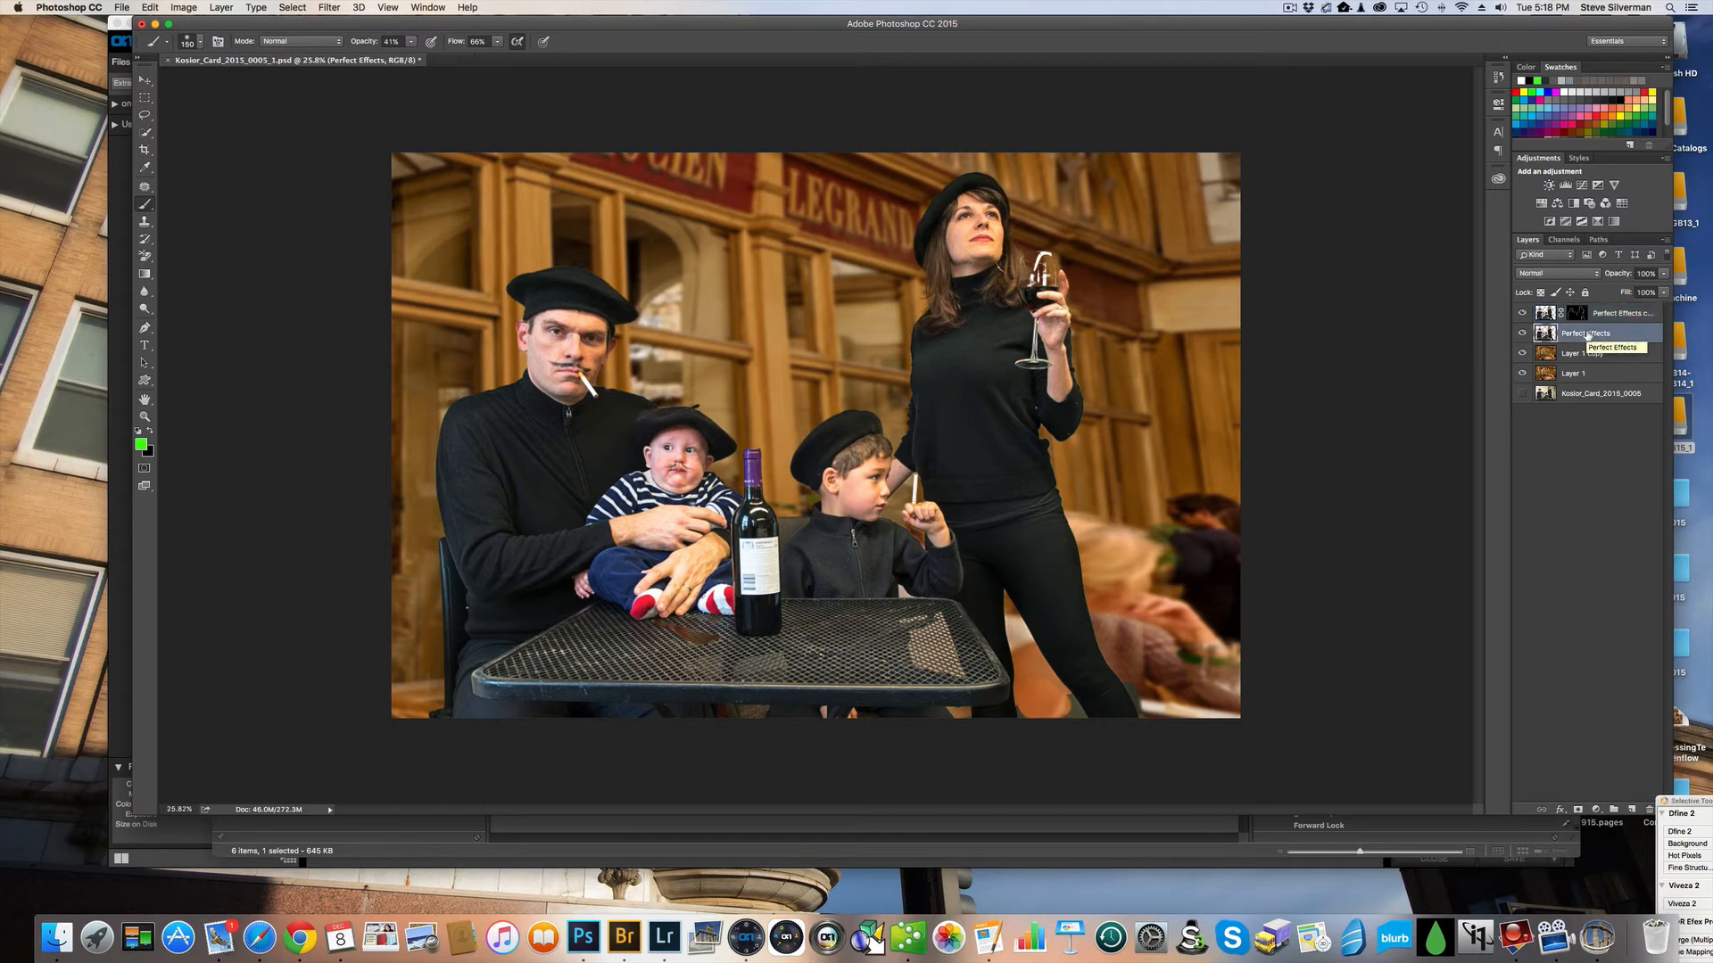
click(329, 7)
mouse_move(401, 169)
click(564, 220)
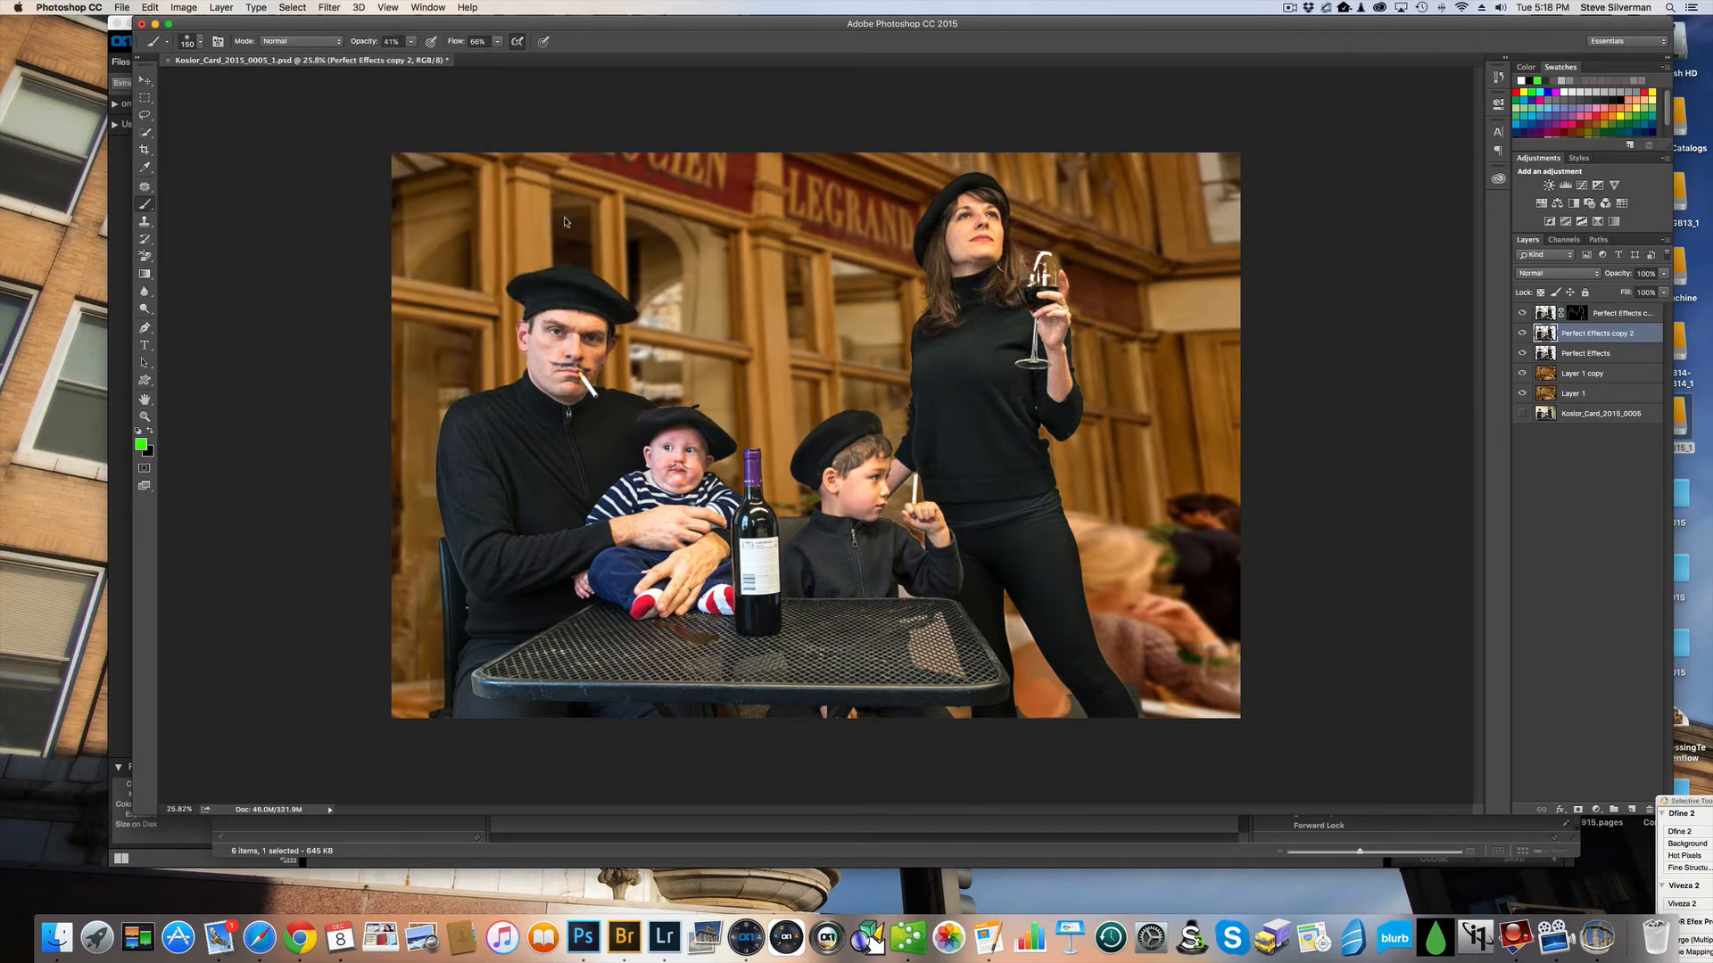
drag(215, 652, 214, 652)
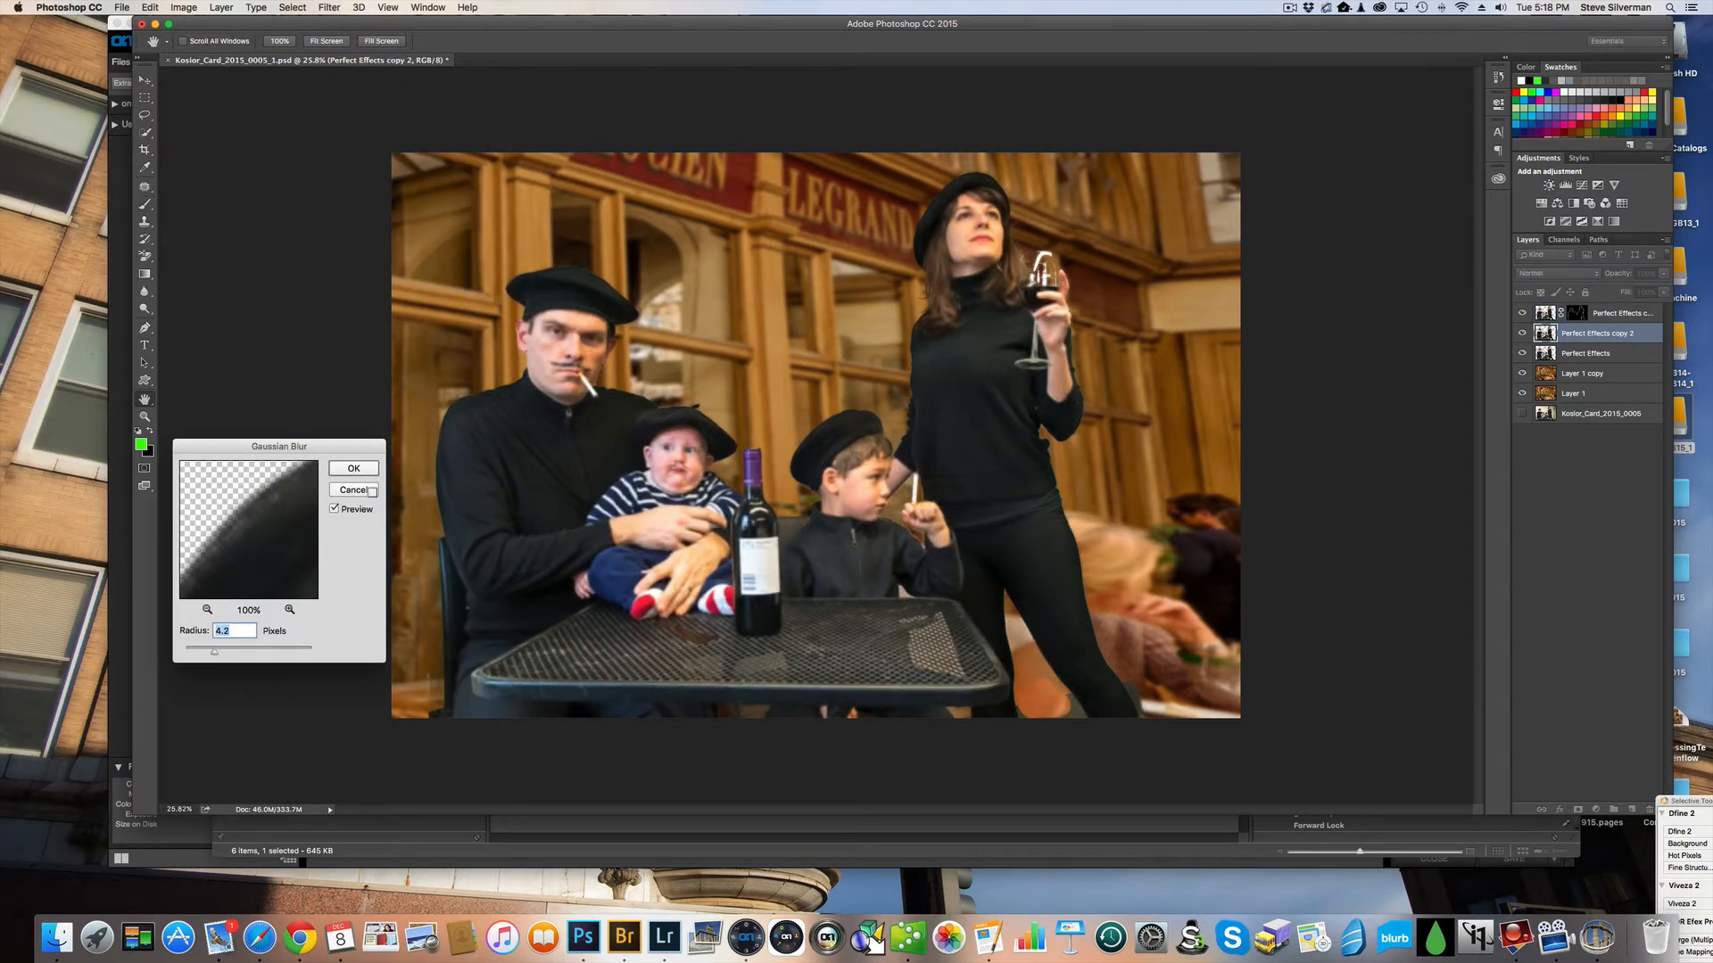
click(353, 468)
- Hide the blurred copy with a black mask and paint it back at 100% opacity along the figures' and chair's edges
key(b)
alt+click(1577, 809)
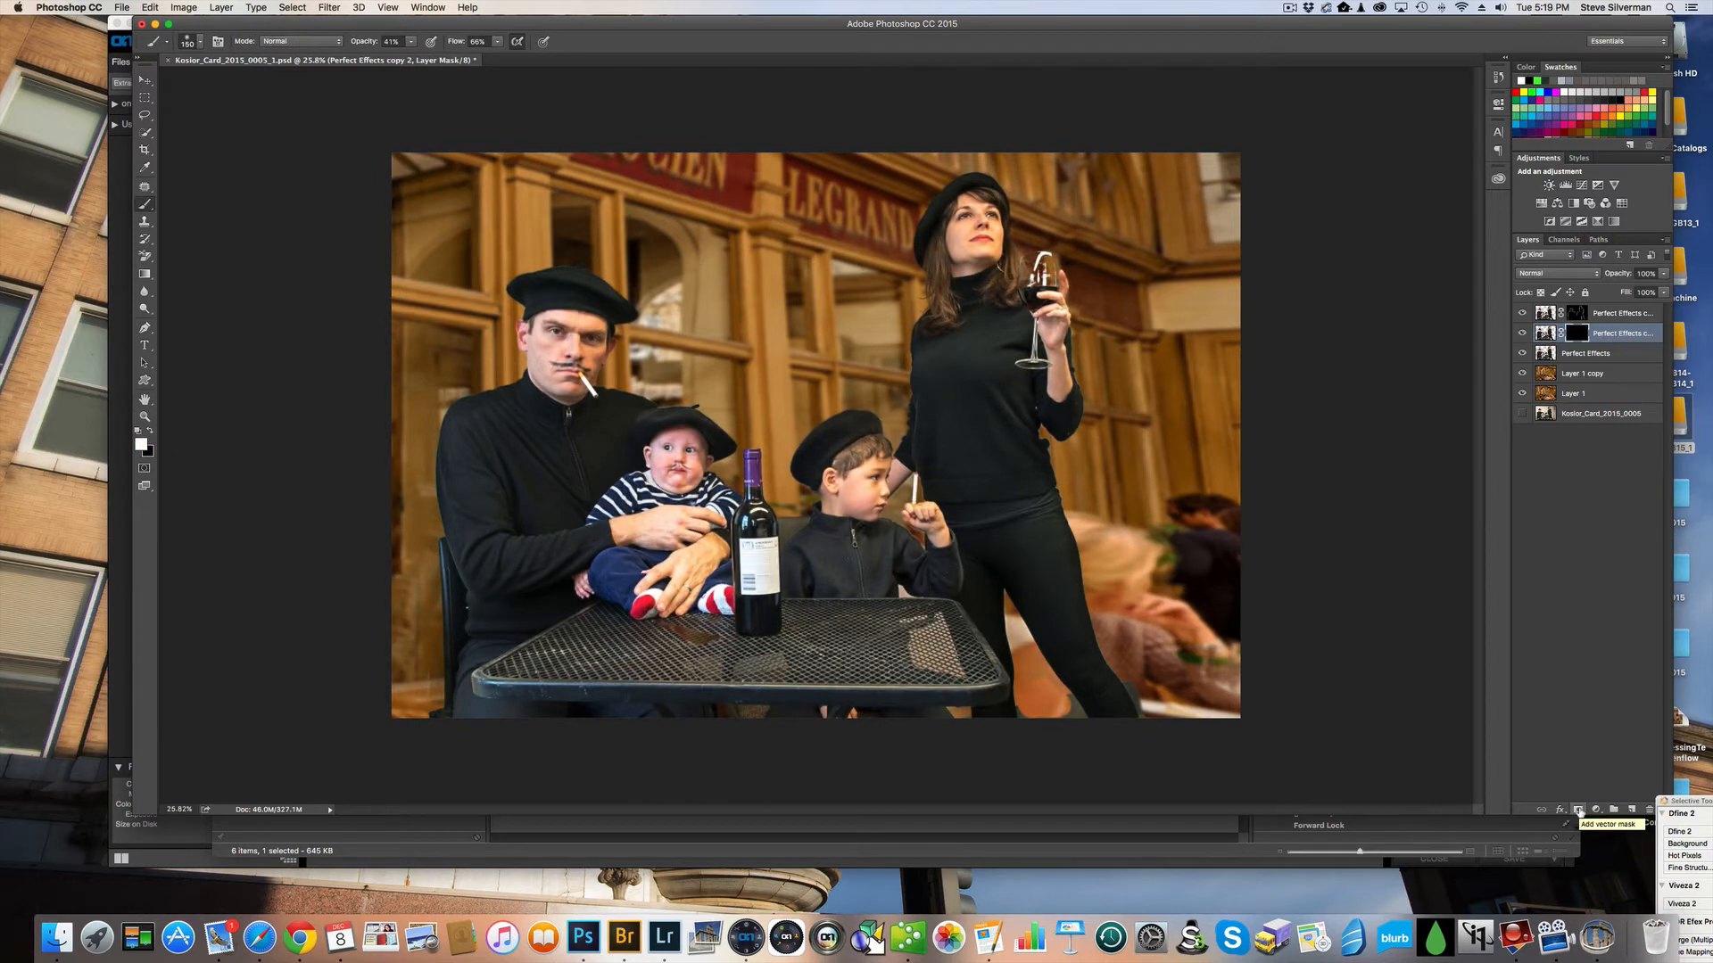
drag(364, 42, 420, 42)
drag(1042, 426, 1140, 709)
drag(1017, 595, 1005, 661)
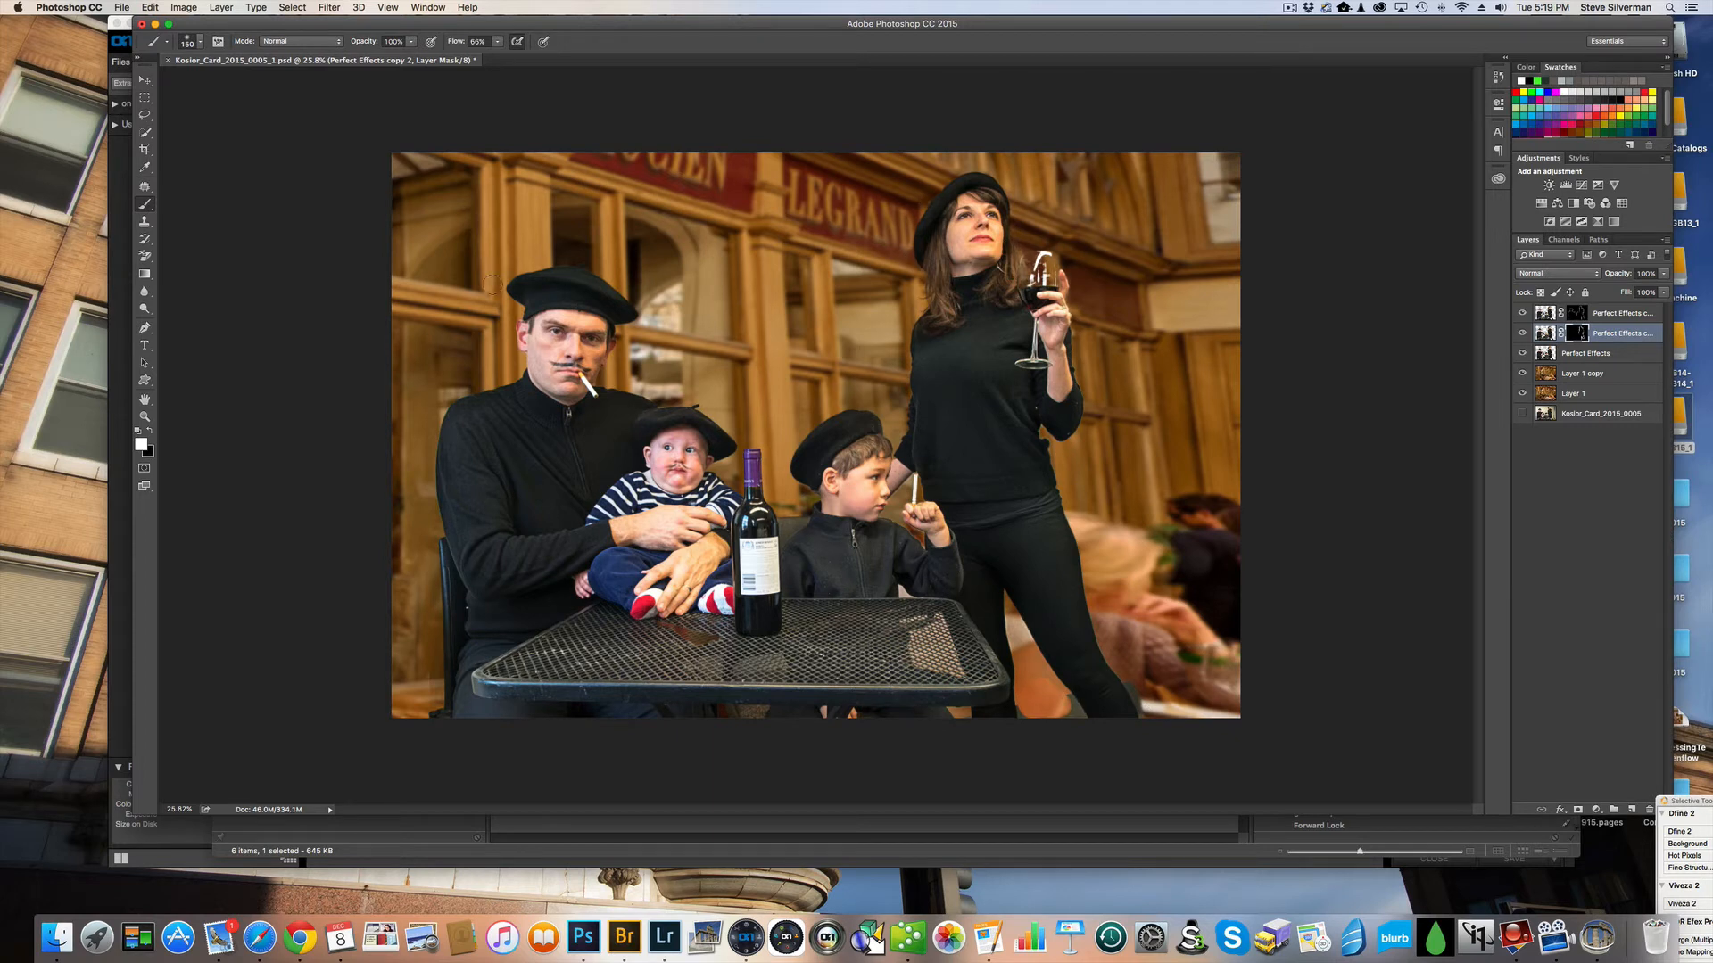
drag(434, 636, 428, 726)
mouse_move(771, 509)
mouse_down()
mouse_move(838, 409)
mouse_move(899, 493)
mouse_move(902, 588)
mouse_up()
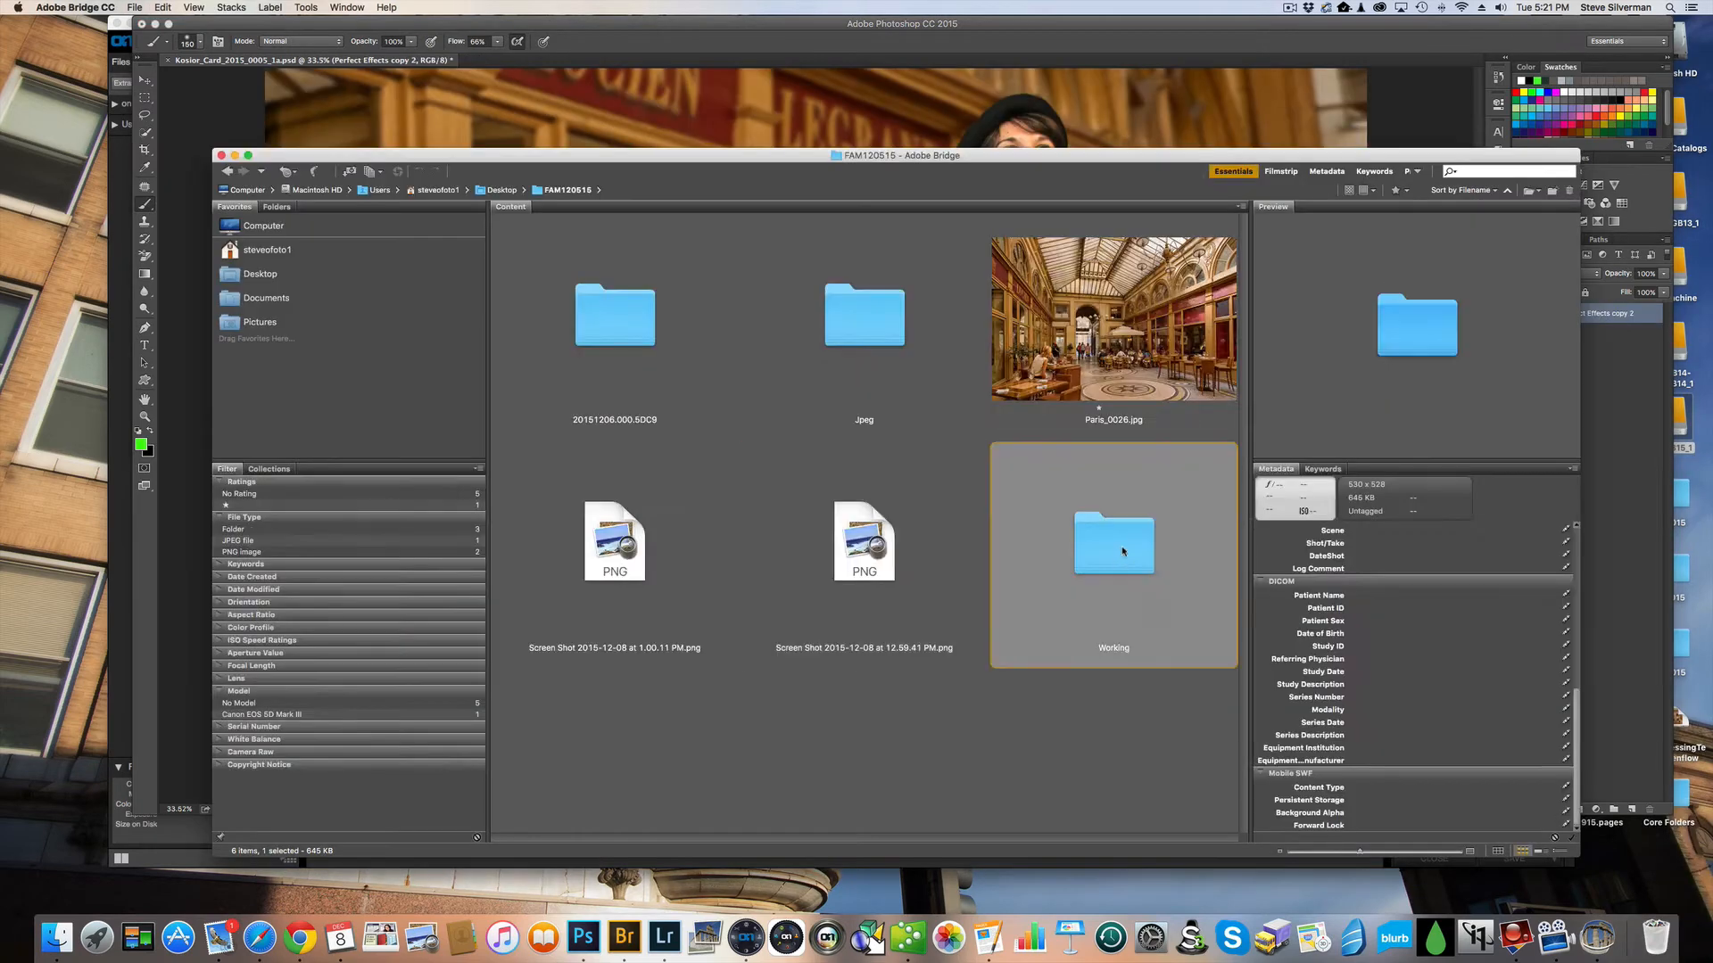
- Open the man's close-up photo _DSC2823.jpg from the Working folder in Photoshop
double_click(1112, 544)
click(614, 321)
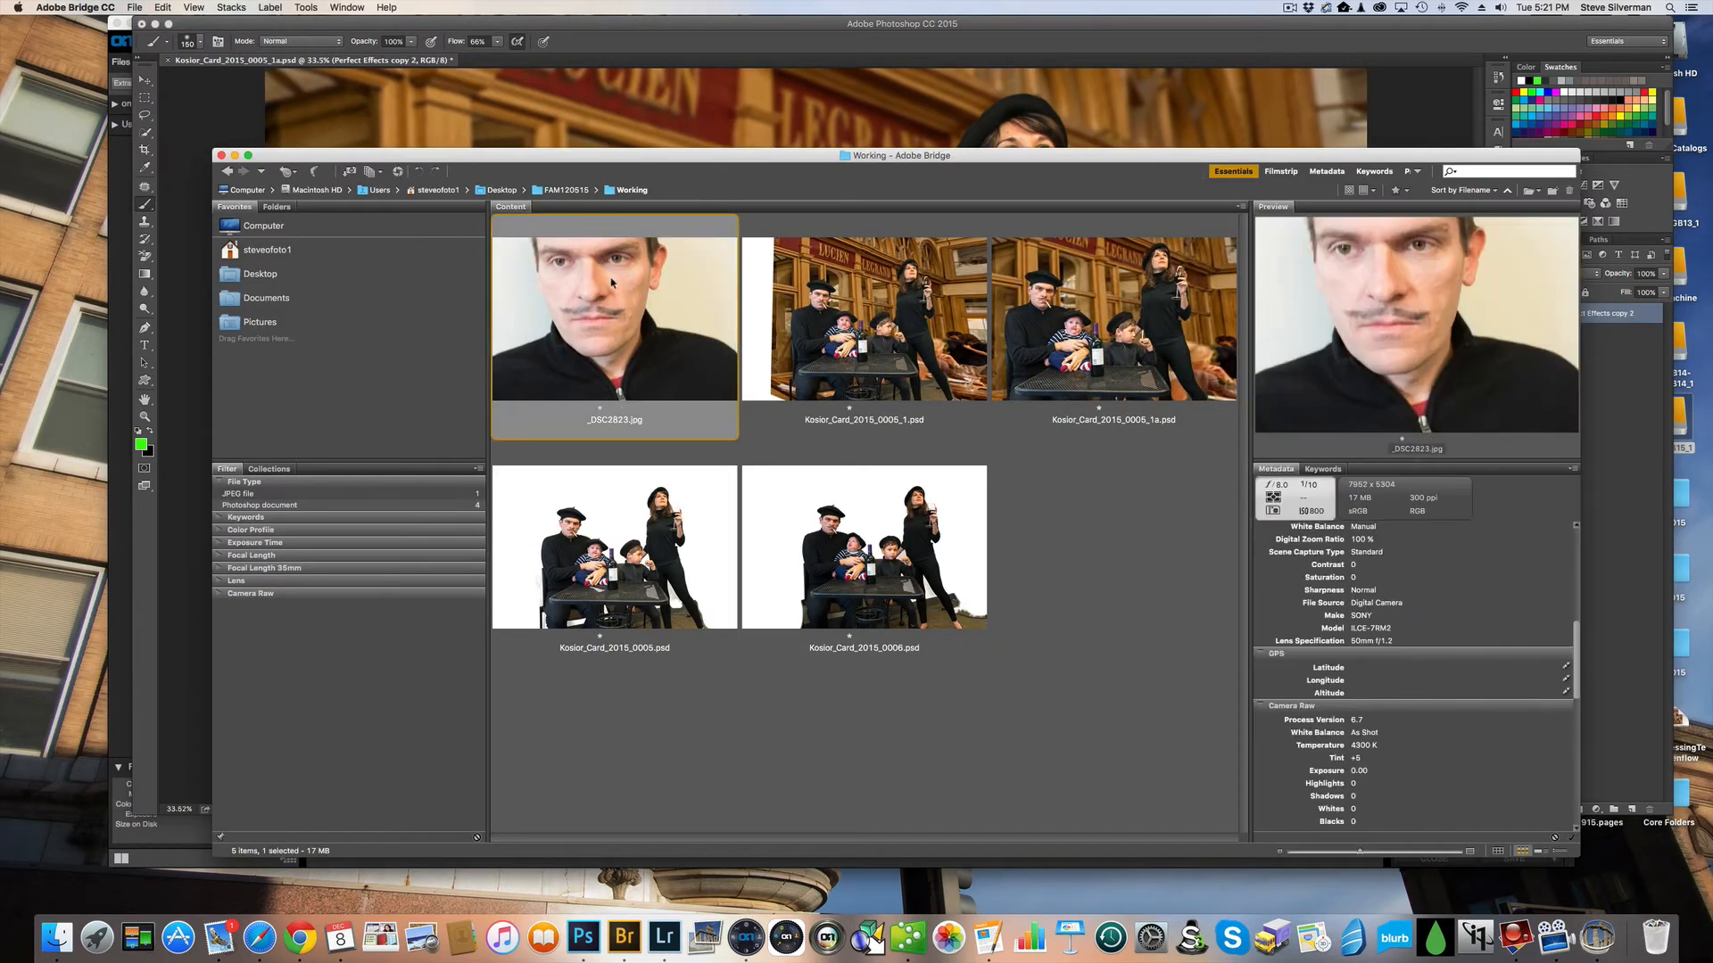
click(592, 929)
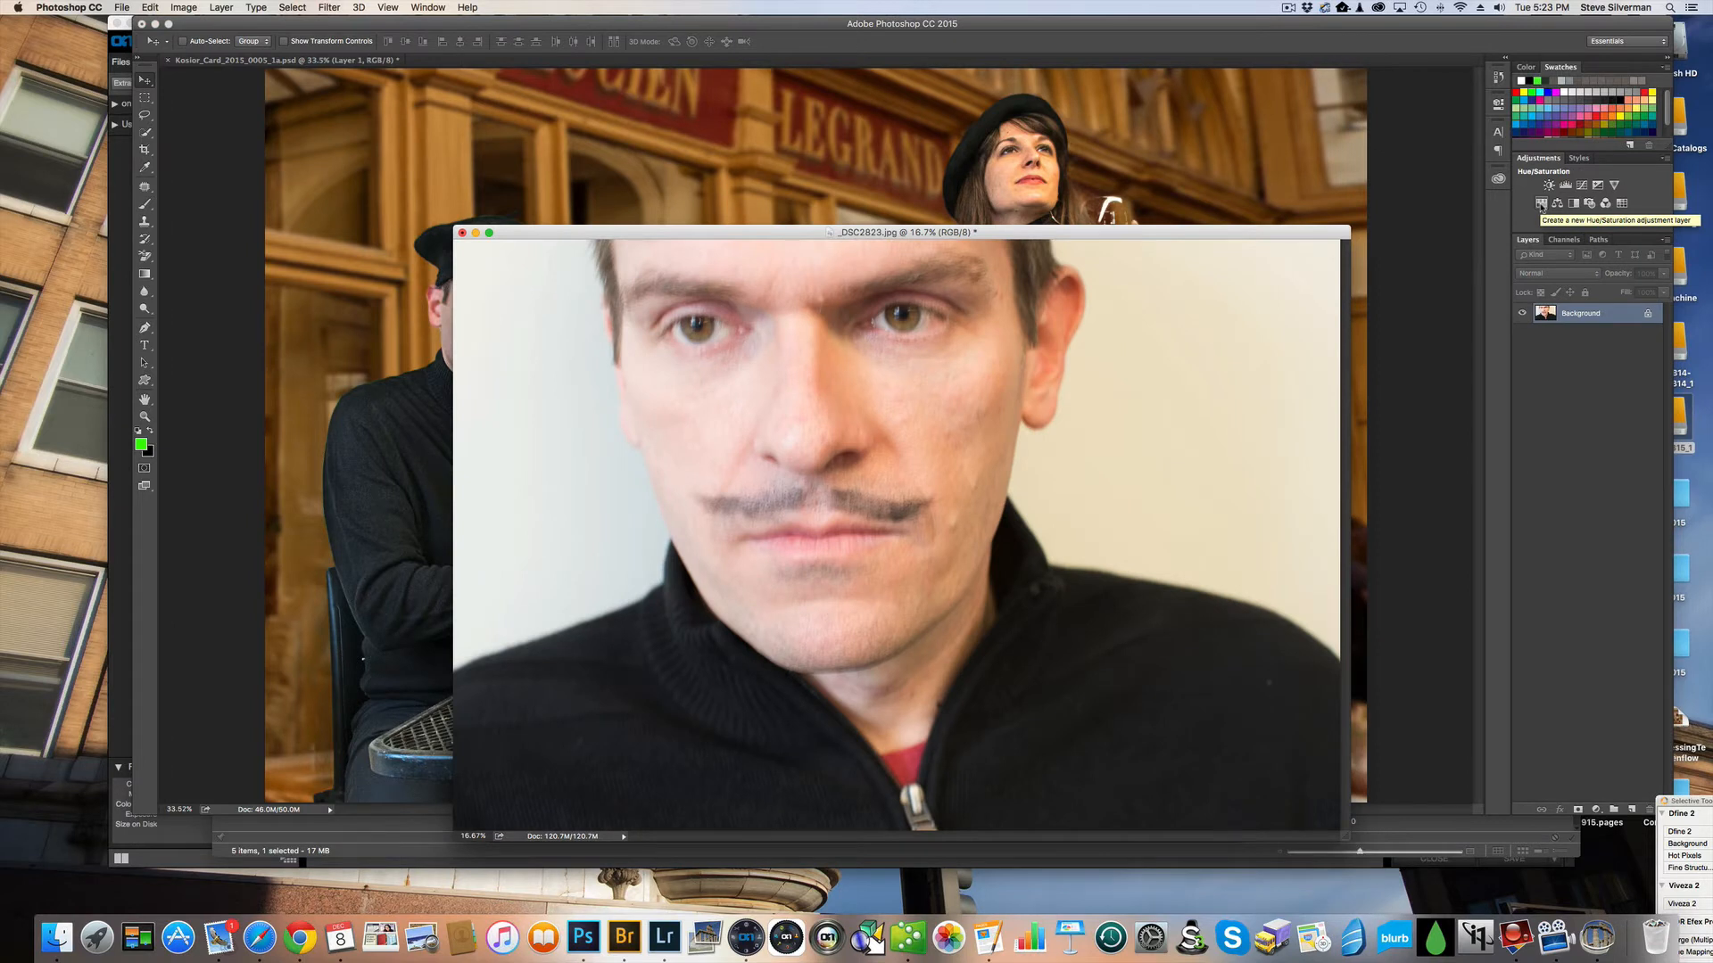
- Add a Curves adjustment layer to the man's close-up and pull the shadows down for stronger contrast
click(1581, 185)
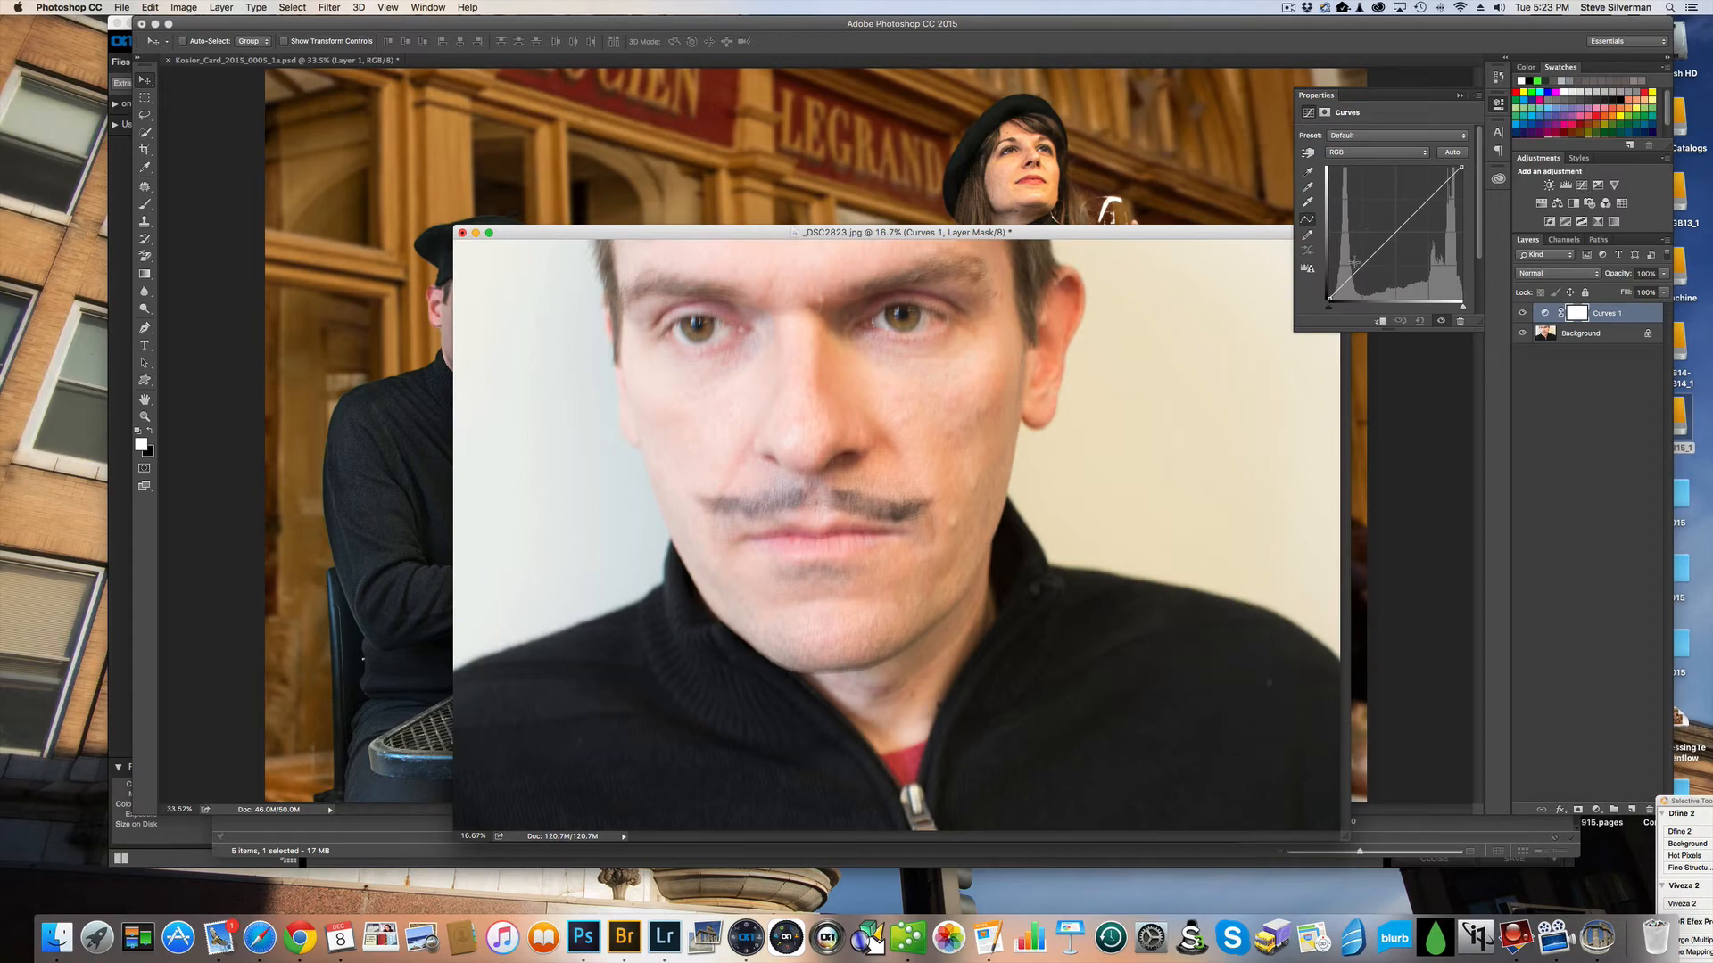
drag(1352, 272, 1353, 290)
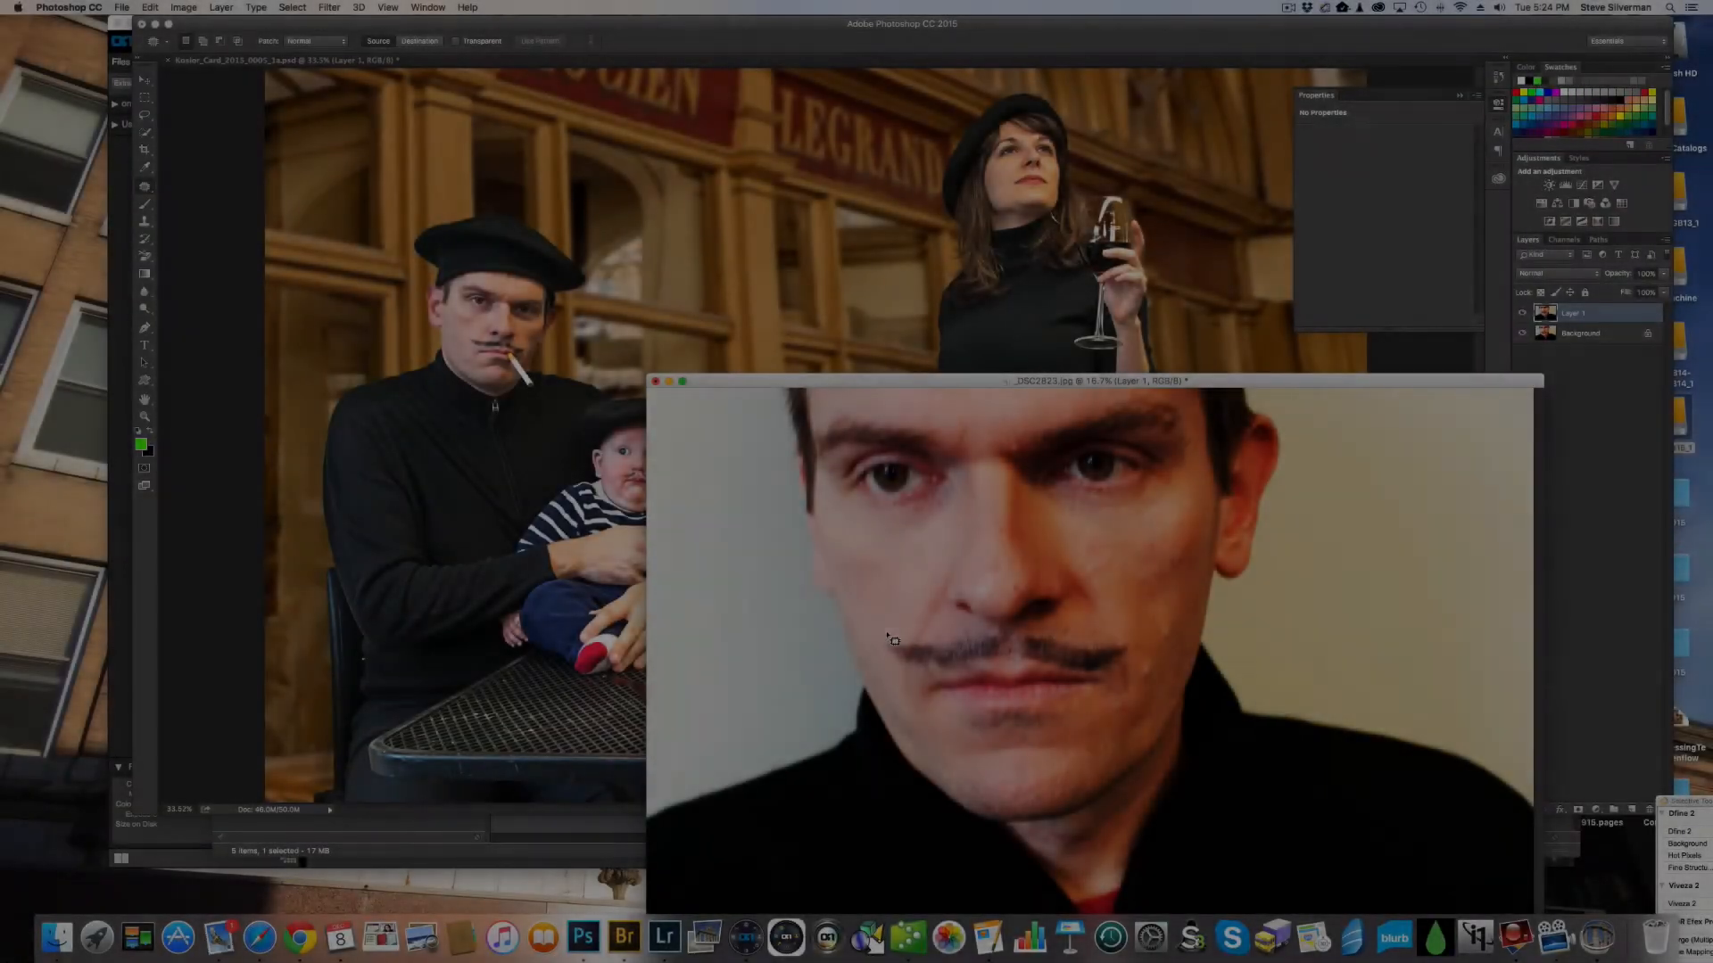
- Outline one half of the man's moustache, copy it into the family composite and shrink it to fit the boy's upper lip
mouse_move(892, 640)
mouse_down()
mouse_move(1008, 635)
mouse_move(964, 680)
mouse_move(875, 664)
mouse_move(877, 650)
mouse_up()
key(v)
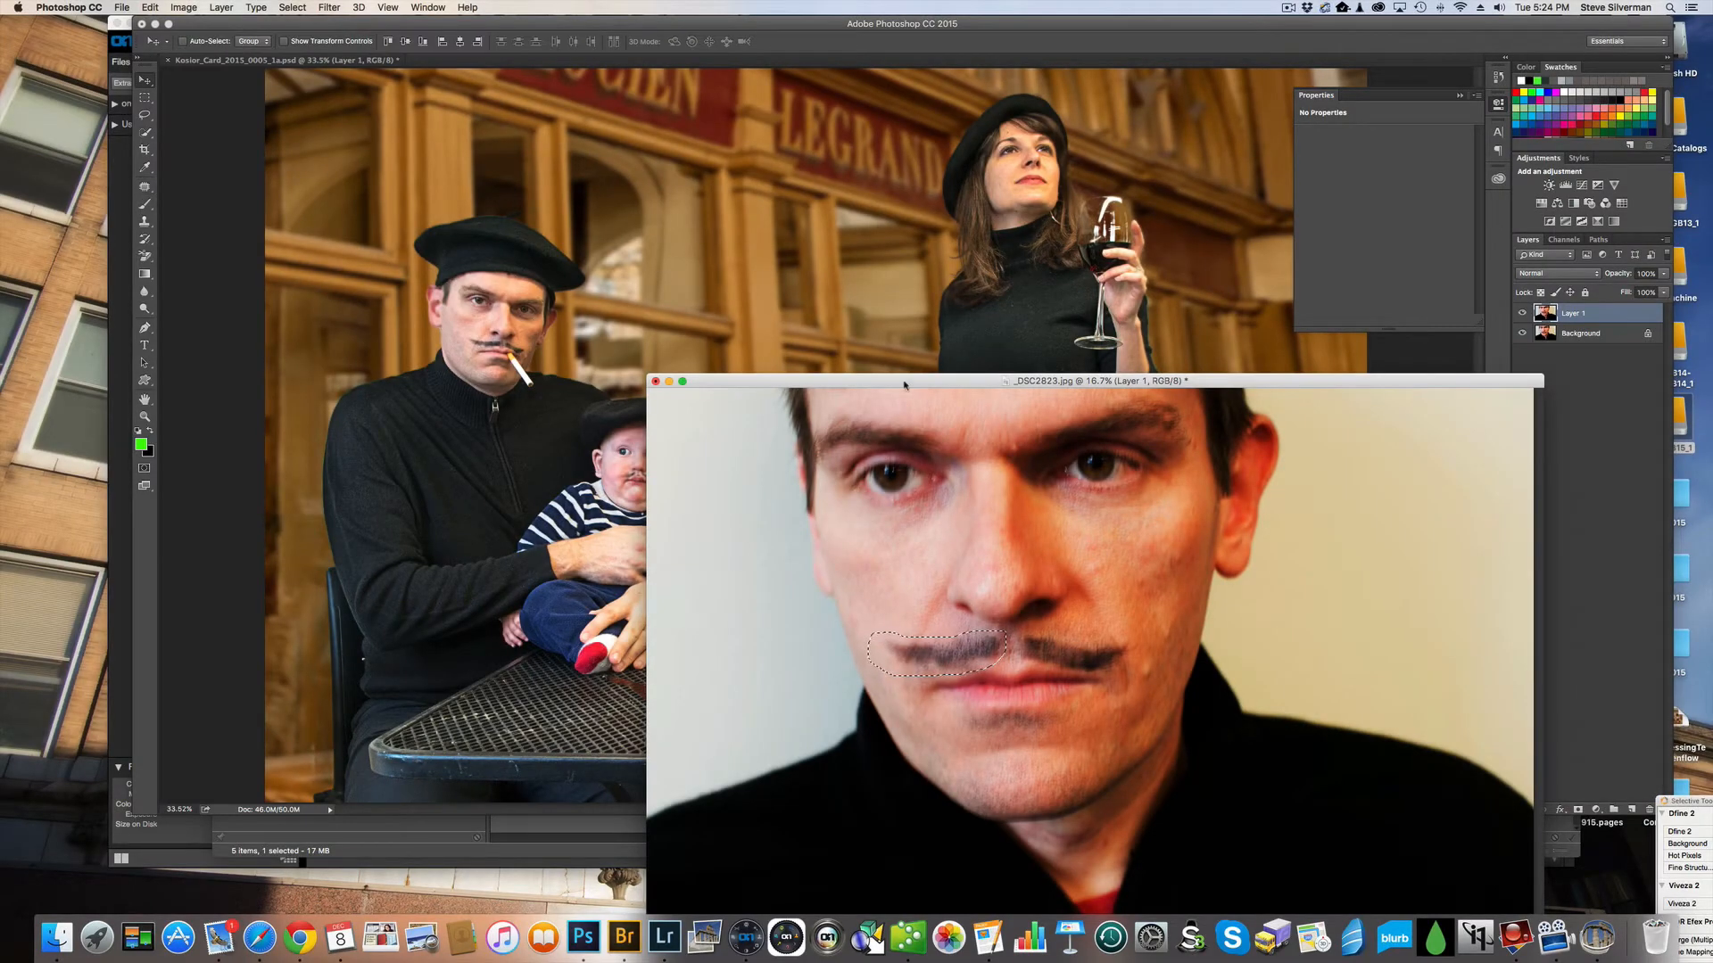
drag(905, 385, 1343, 534)
drag(1374, 799, 873, 580)
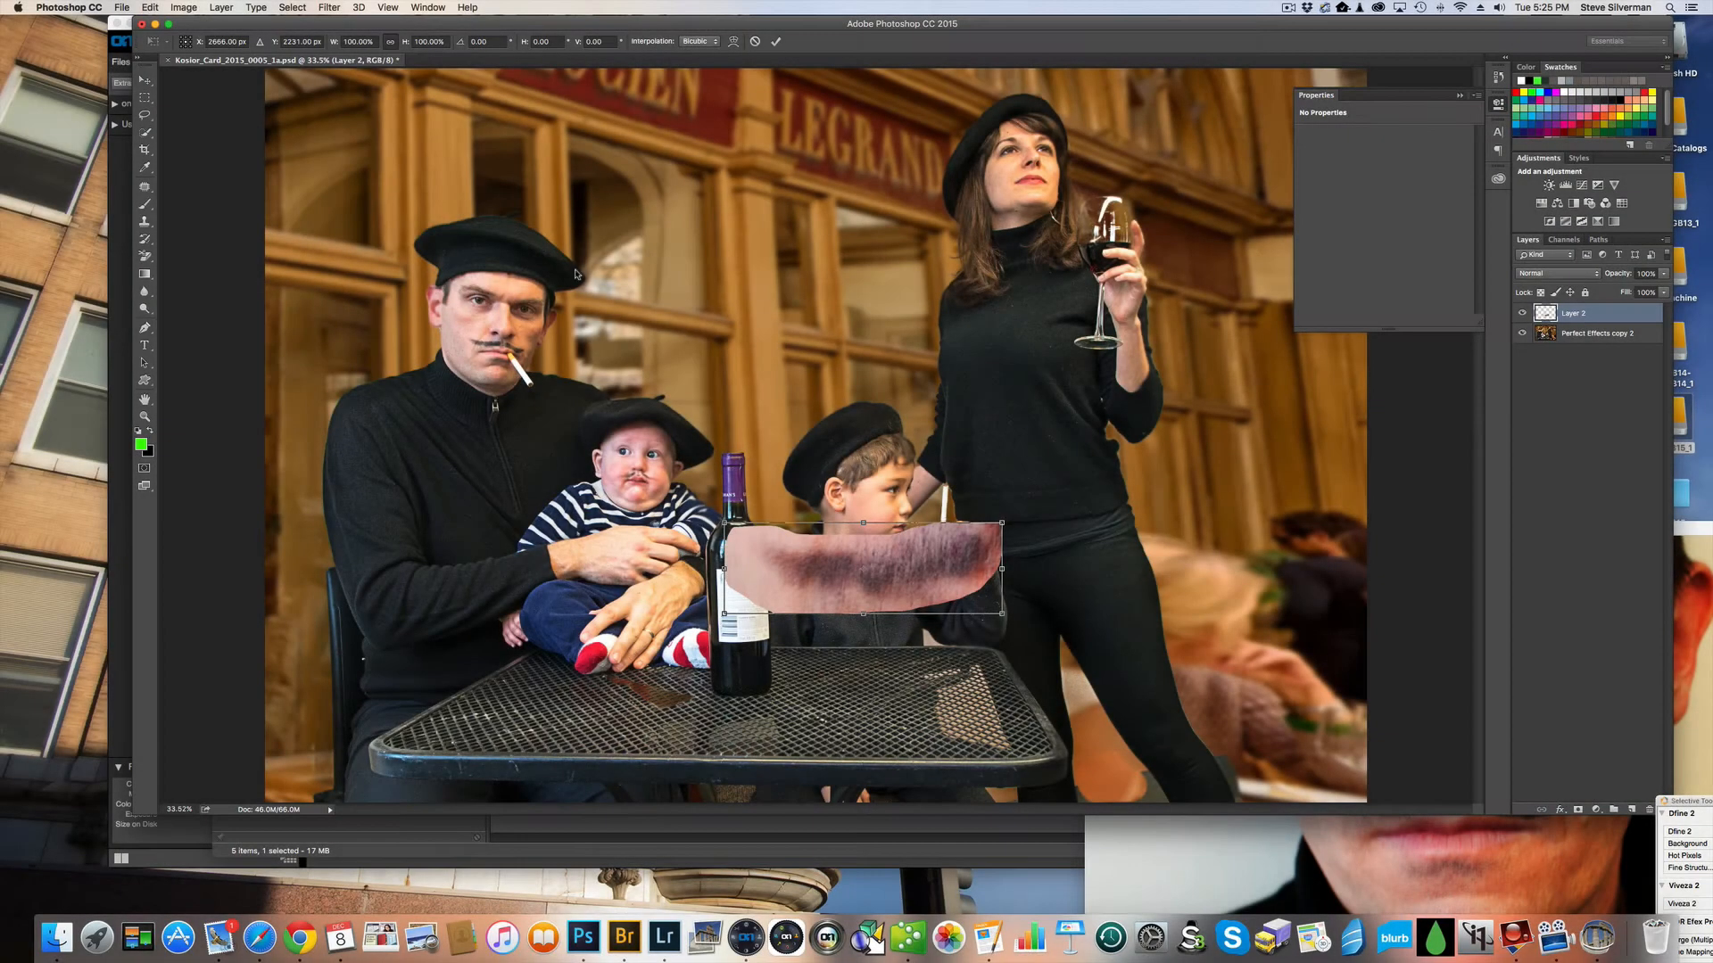
drag(334, 45, 276, 44)
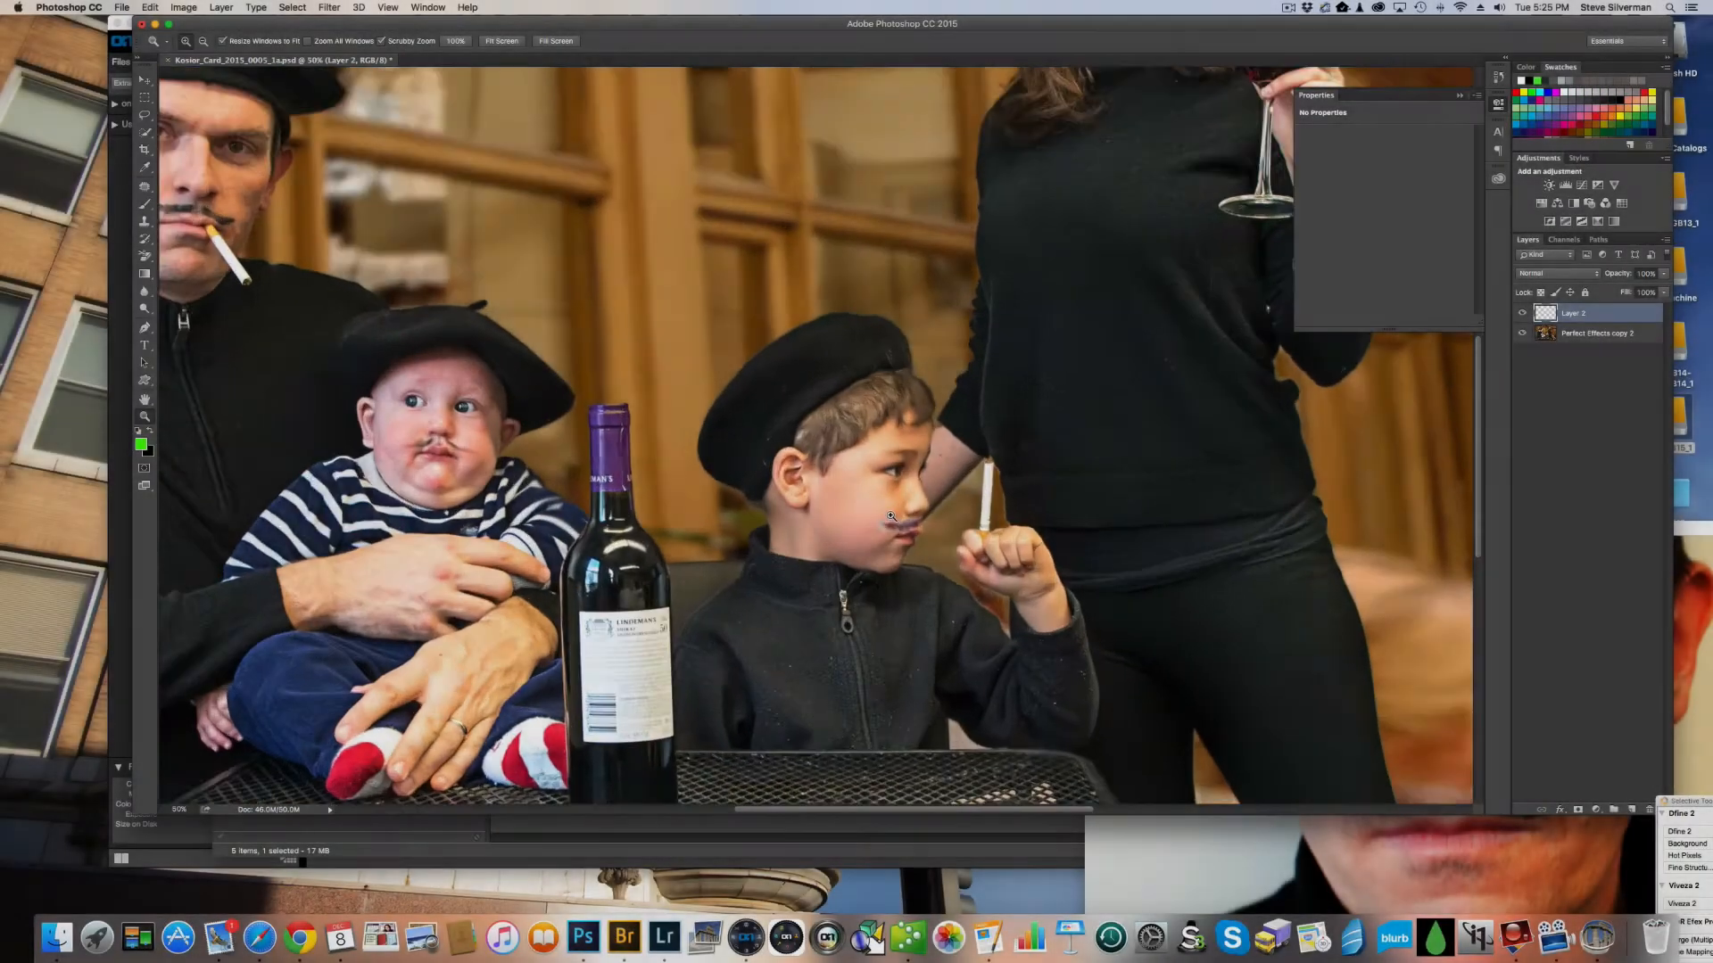
- Paint black on the moustache layer's mask to hide the surplus skin around the boy's moustache
drag(890, 516, 948, 543)
key(v)
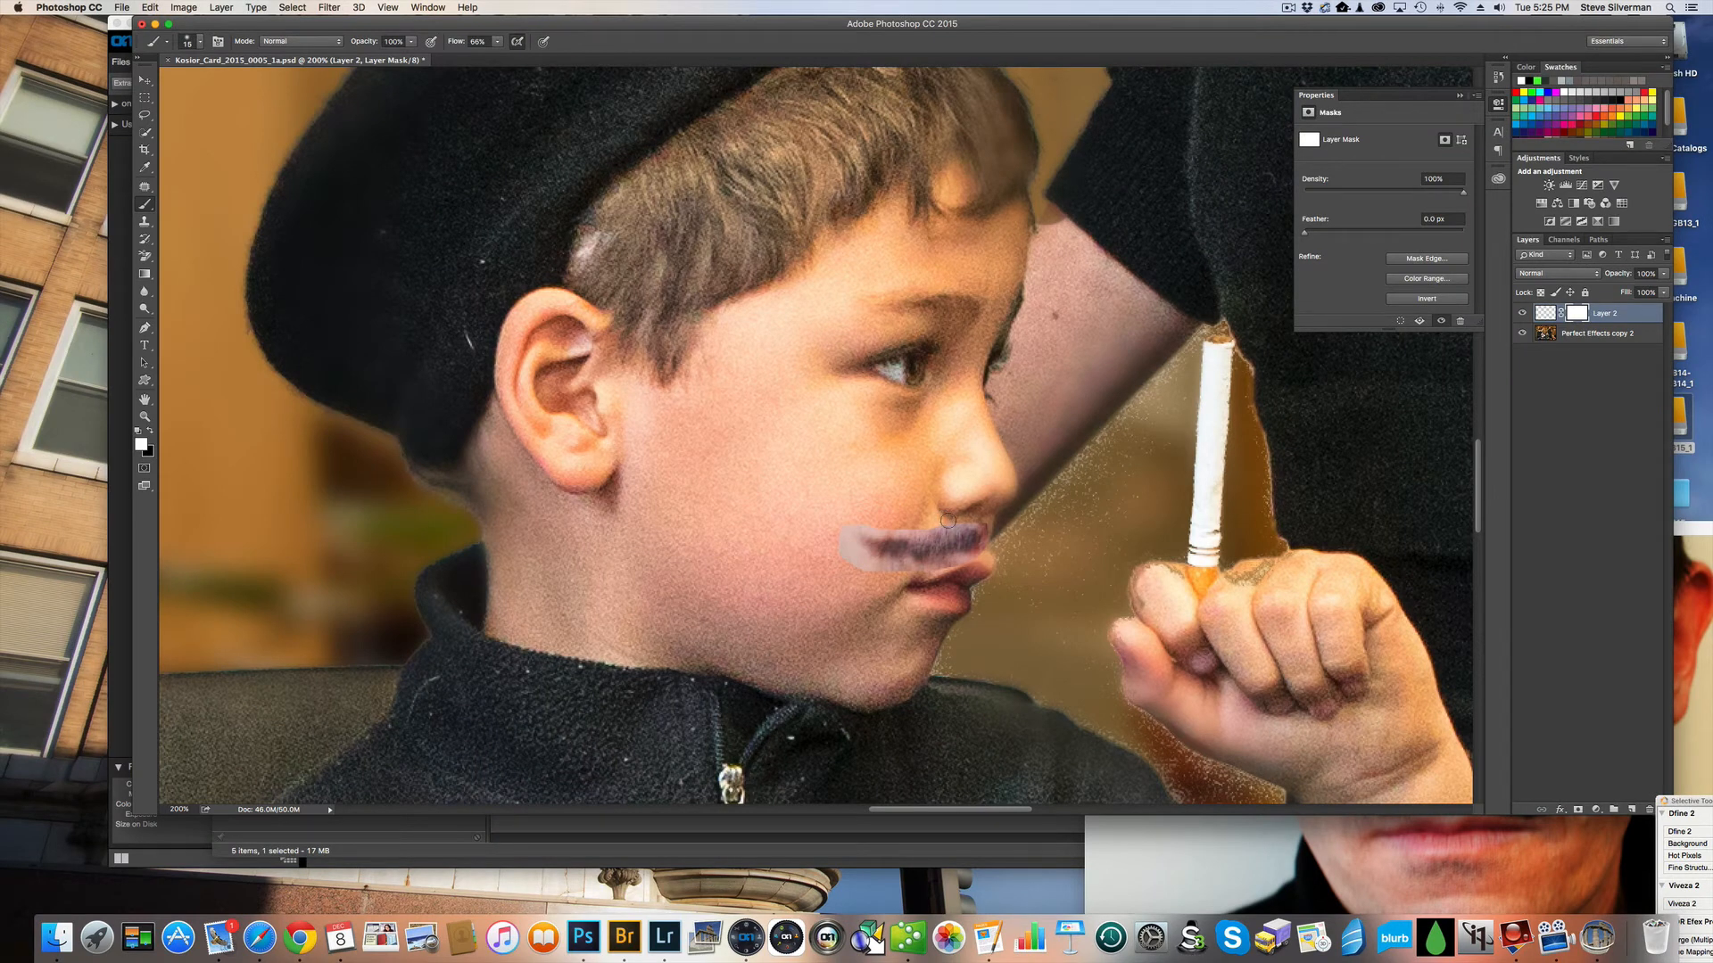
key(x)
mouse_move(935, 526)
mouse_down()
mouse_move(850, 531)
mouse_move(852, 549)
mouse_move(899, 564)
mouse_move(865, 568)
mouse_move(844, 536)
mouse_move(898, 579)
mouse_move(988, 547)
mouse_up()
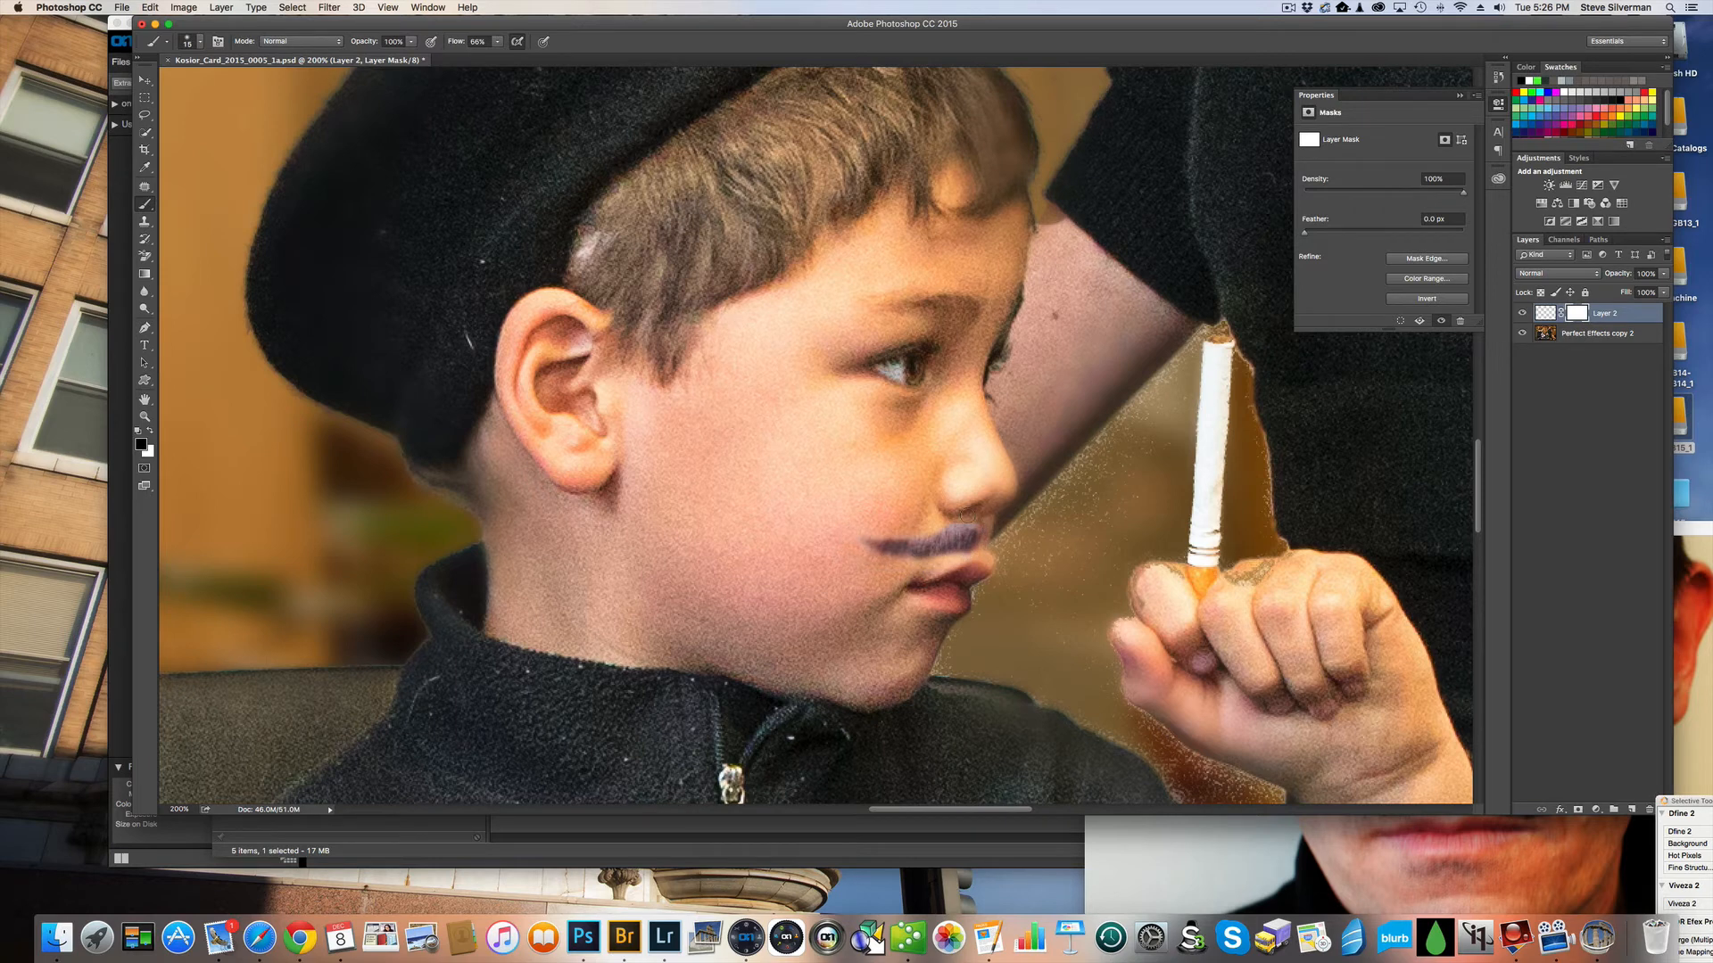
- Nudge the moustache slightly right and up on the boy's upper lip
right_click(881, 519)
key(Escape)
key(v)
key(Right)
key(Right)
key(Right)
key(Up)
key(Up)
- Rotate the moustache slightly to follow the line of the boy's upper lip
click(150, 7)
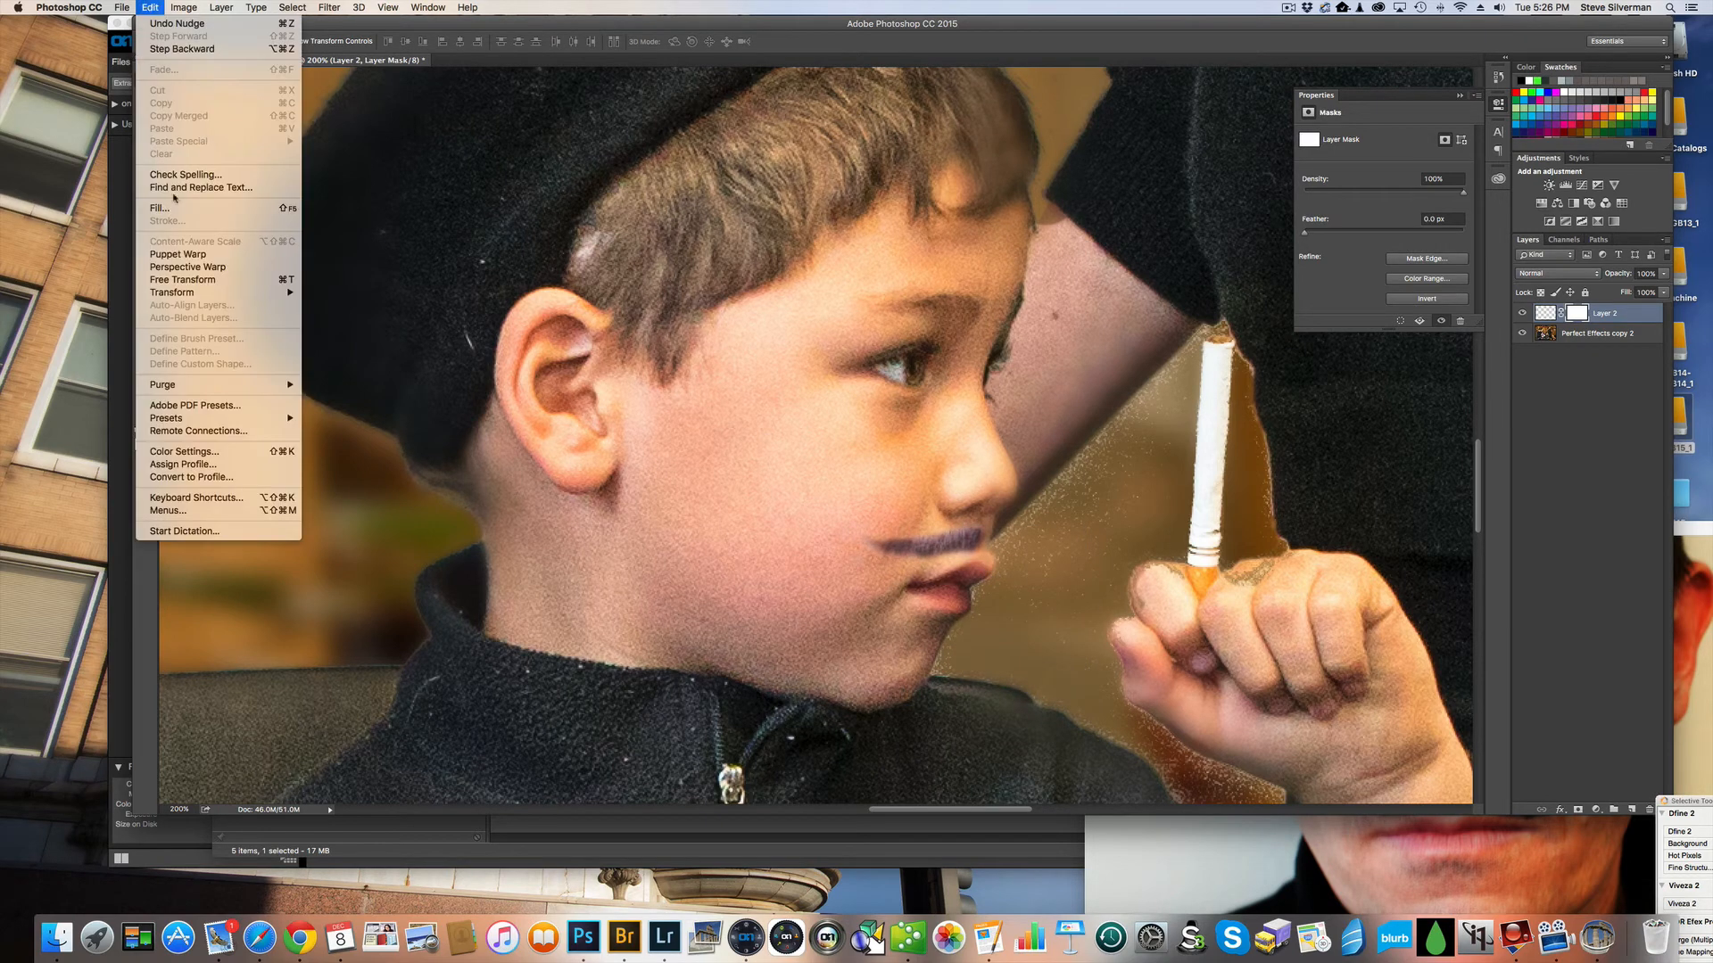
mouse_move(179, 293)
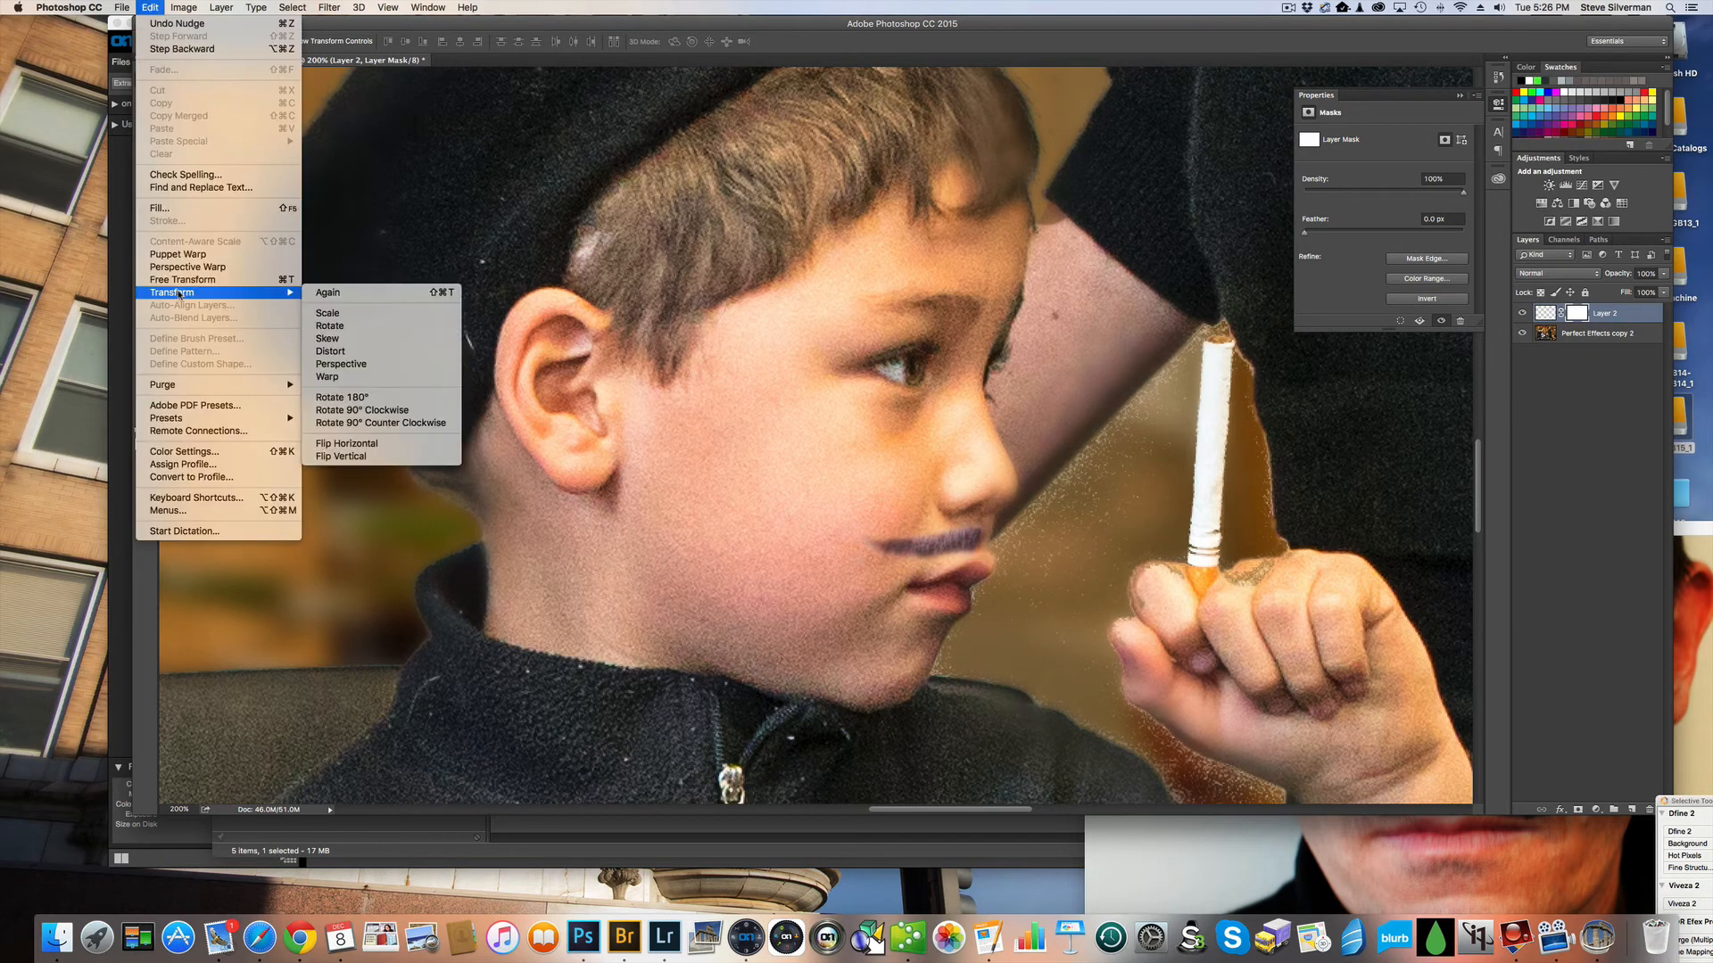
click(330, 326)
drag(856, 557, 899, 551)
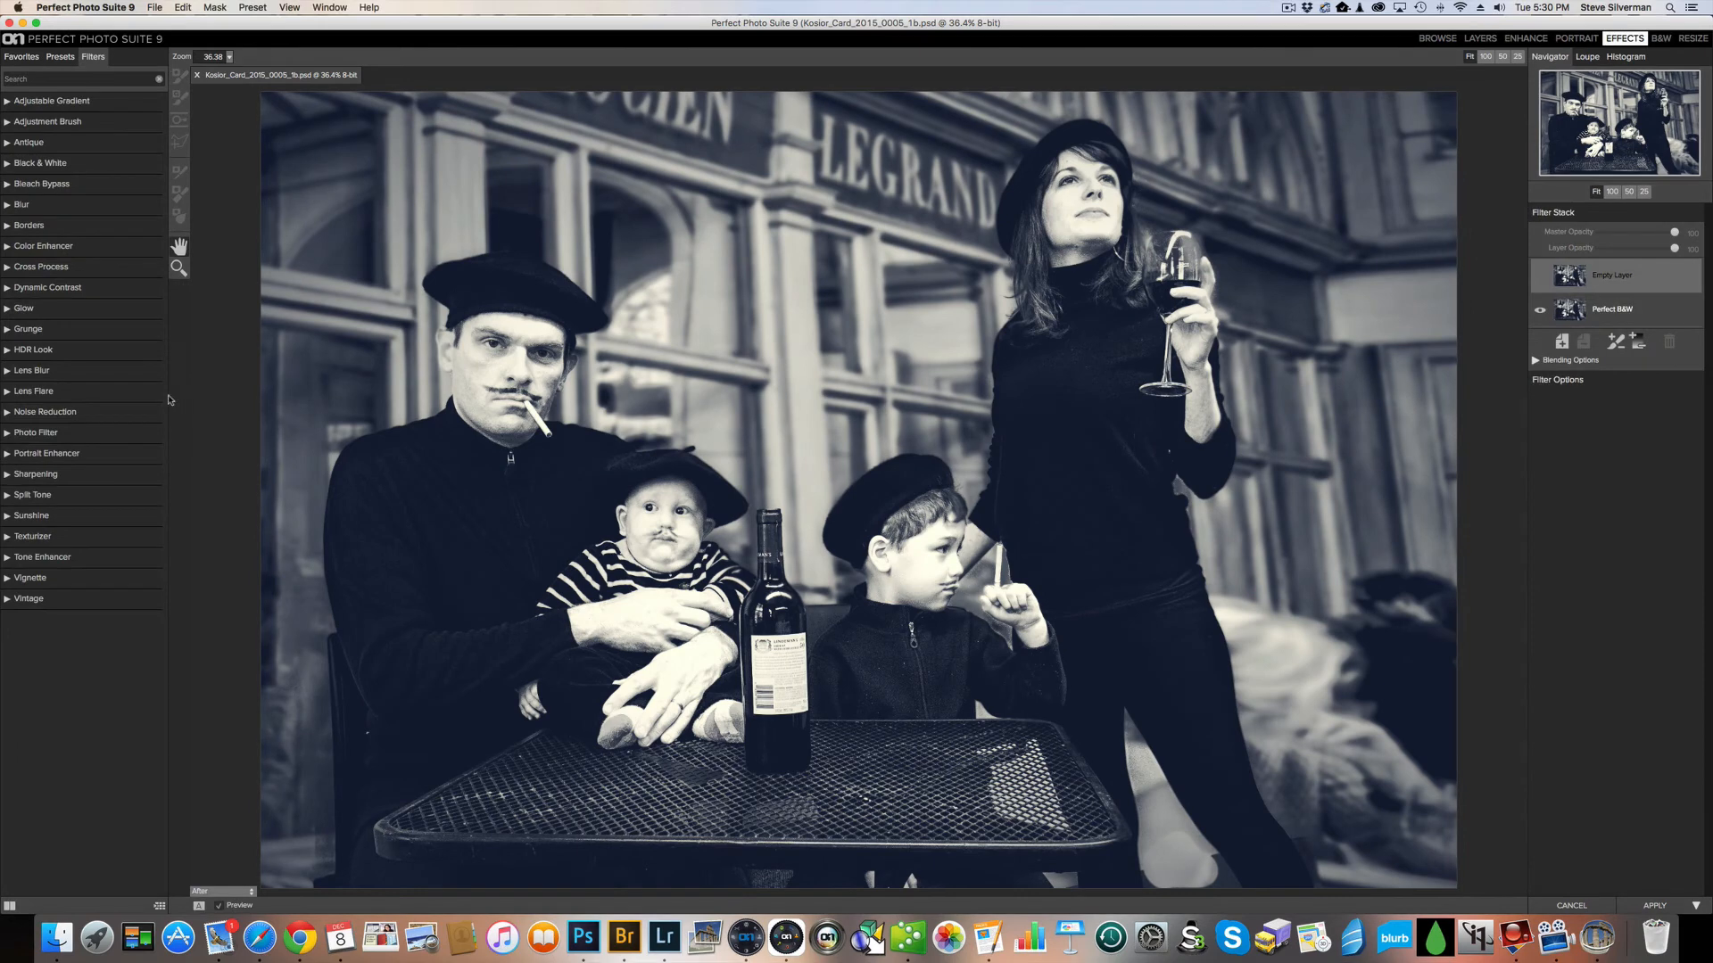
- In Perfect Photo Suite 9, stack the Big Softy and Edges vignettes on the black-and-white image and apply them
click(11, 578)
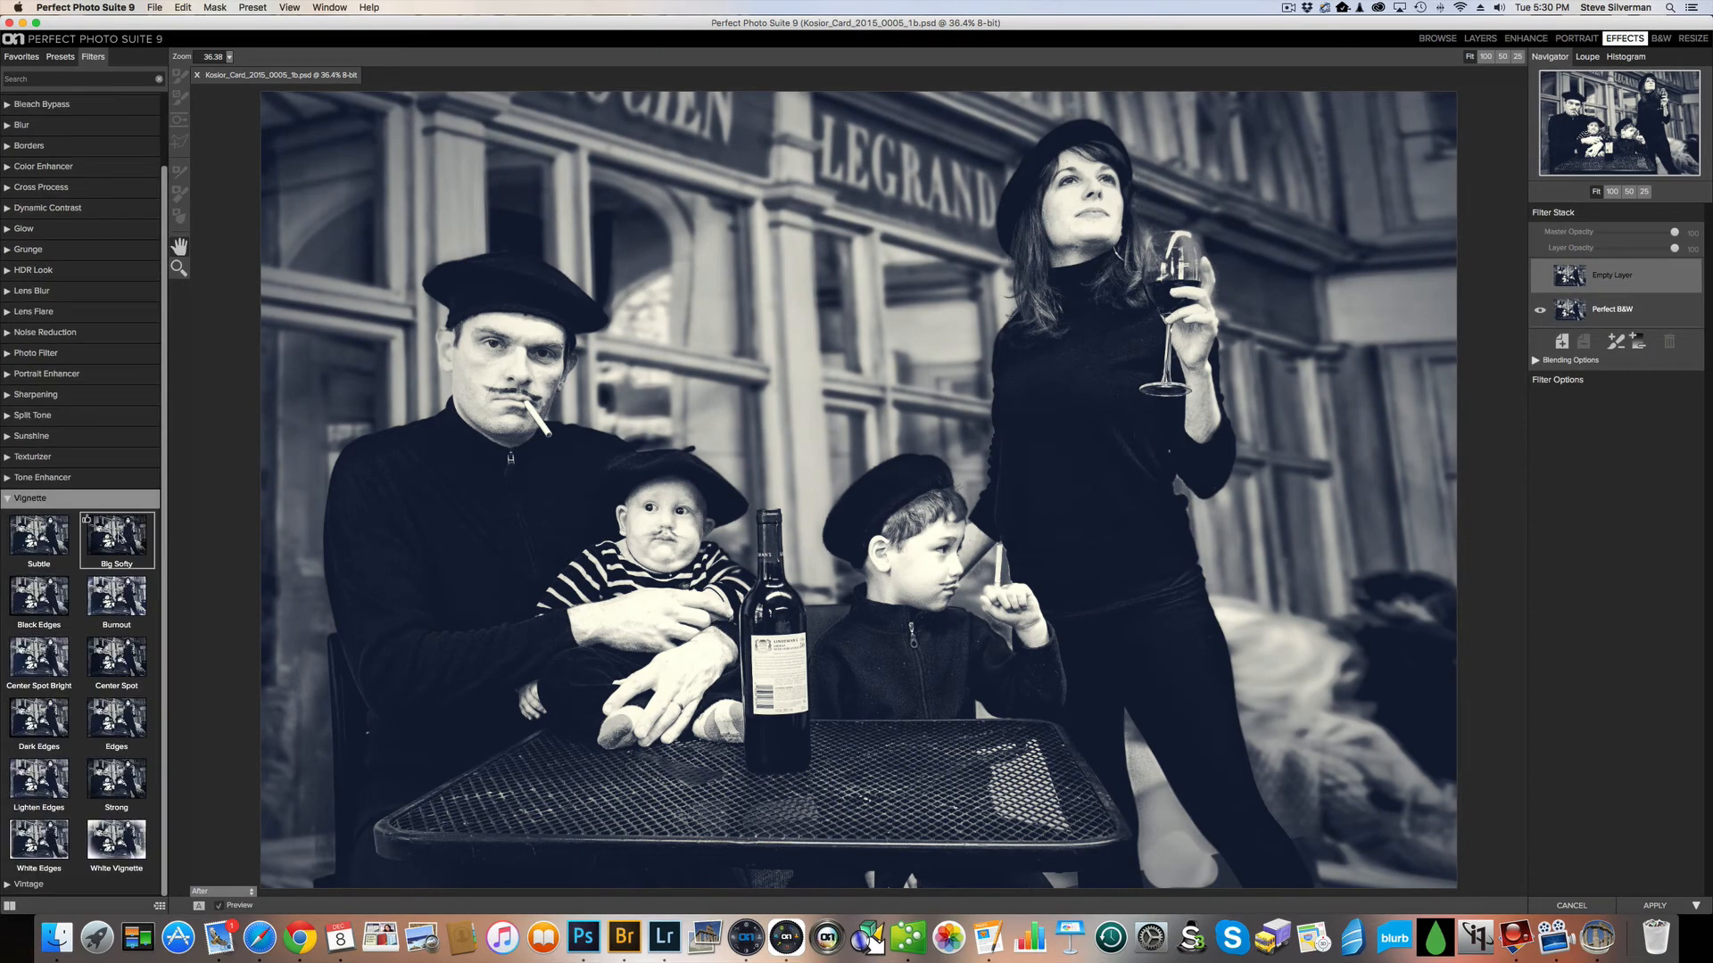
click(118, 538)
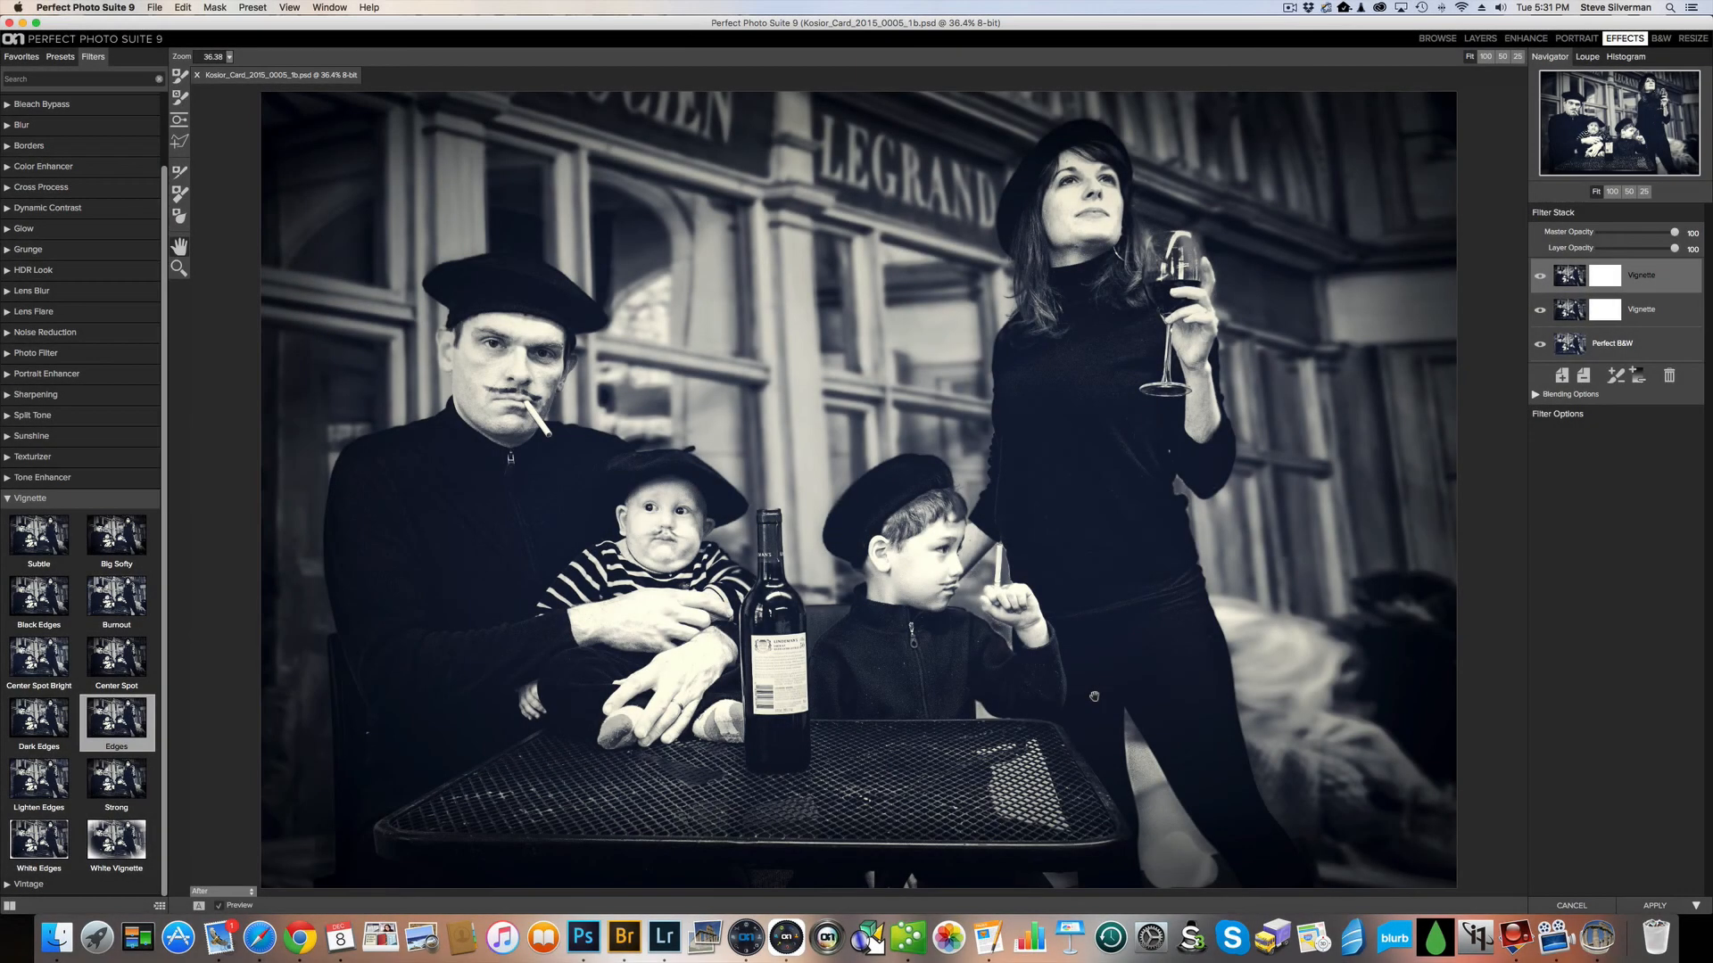
click(1655, 906)
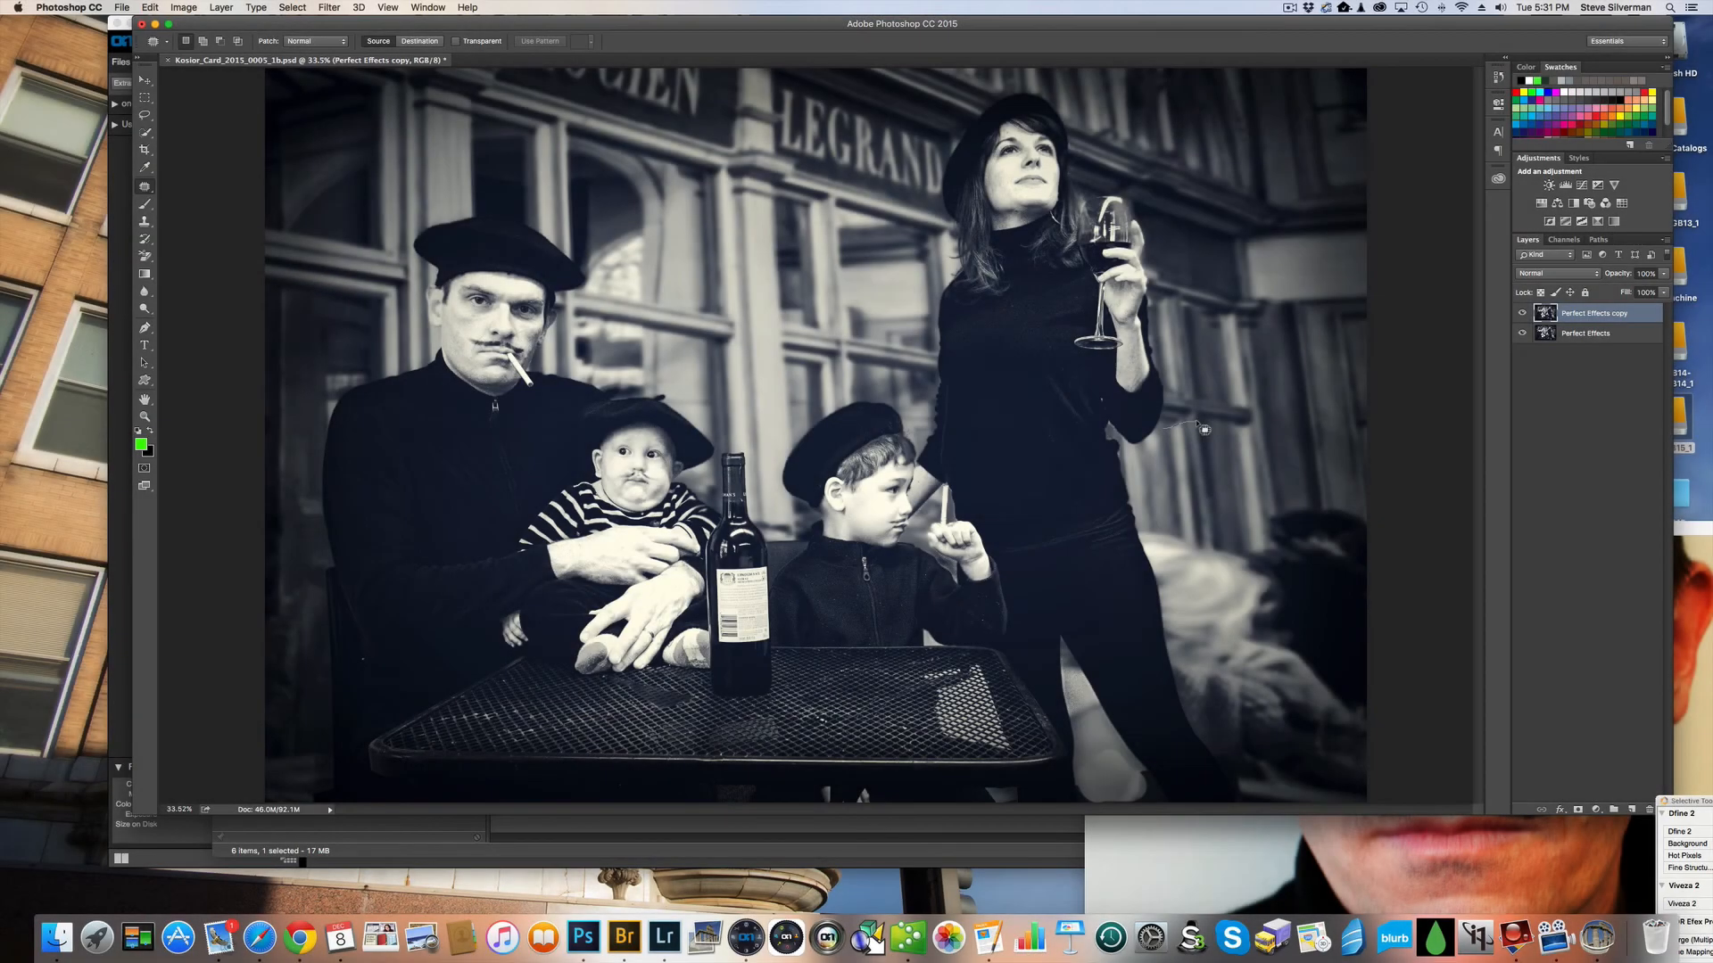
- Copy a strip of the building wall down over the blurred seated figure beside the standing woman and blend it with a mask
mouse_move(1204, 430)
mouse_down()
mouse_move(1222, 548)
mouse_move(1174, 527)
mouse_move(1198, 625)
mouse_up()
key(v)
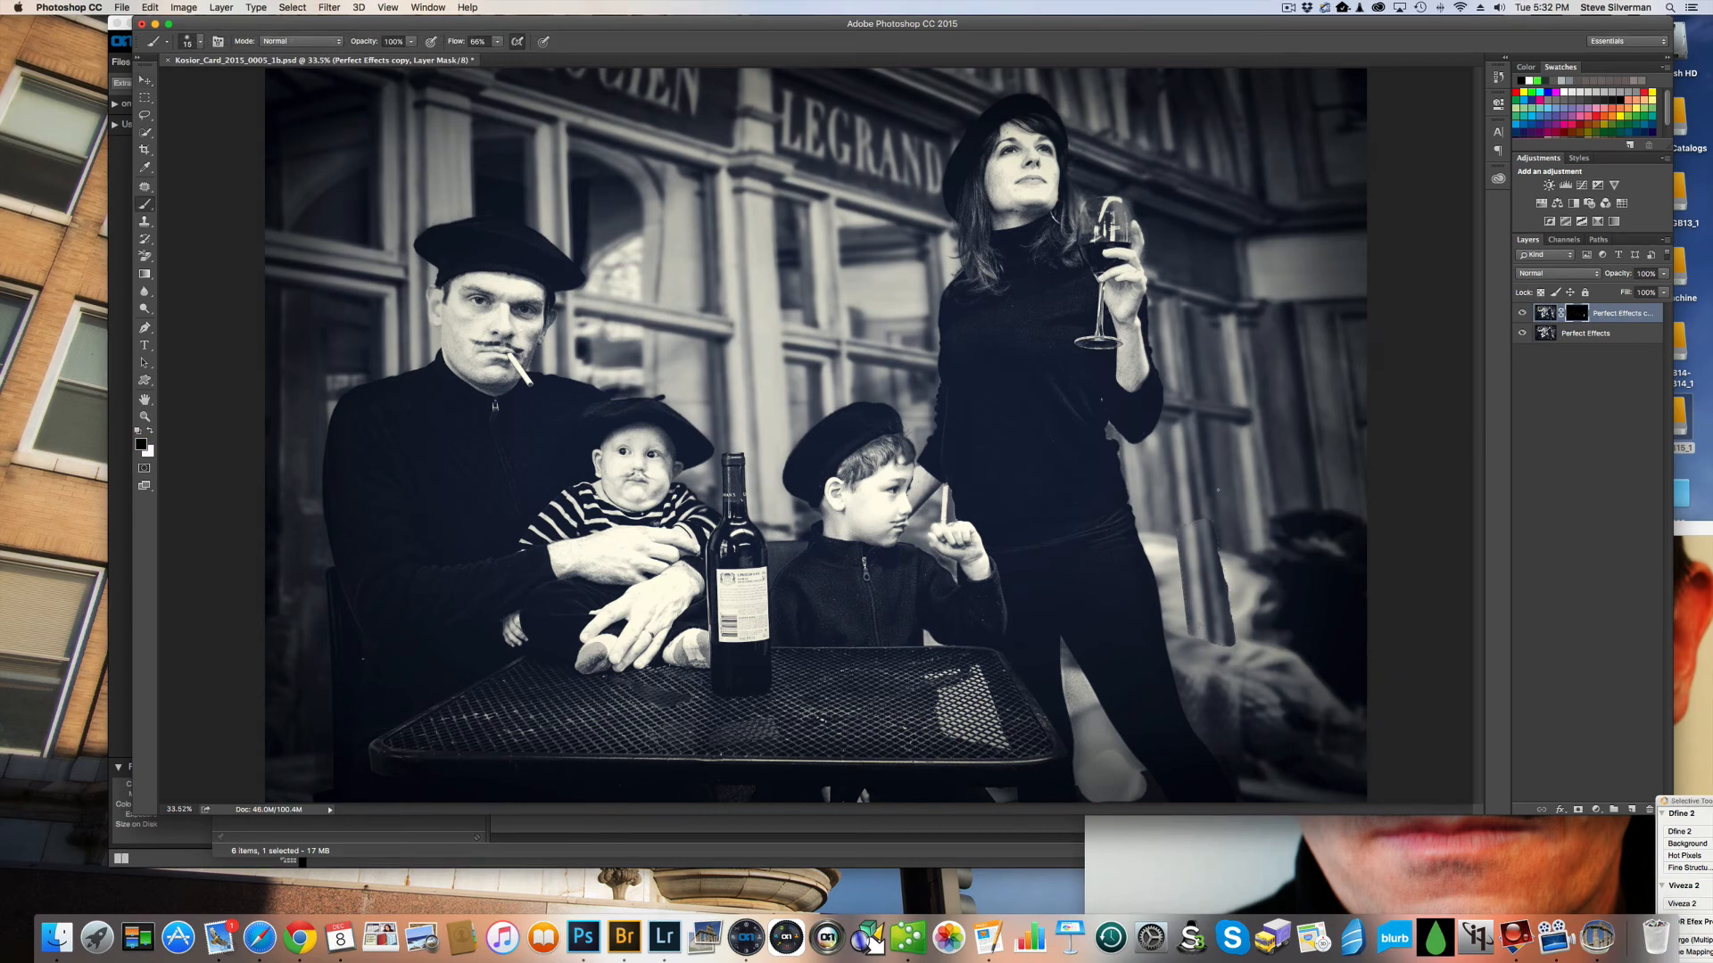
mouse_move(1213, 516)
mouse_down()
mouse_move(1234, 633)
mouse_move(1197, 642)
mouse_move(1178, 600)
mouse_up()
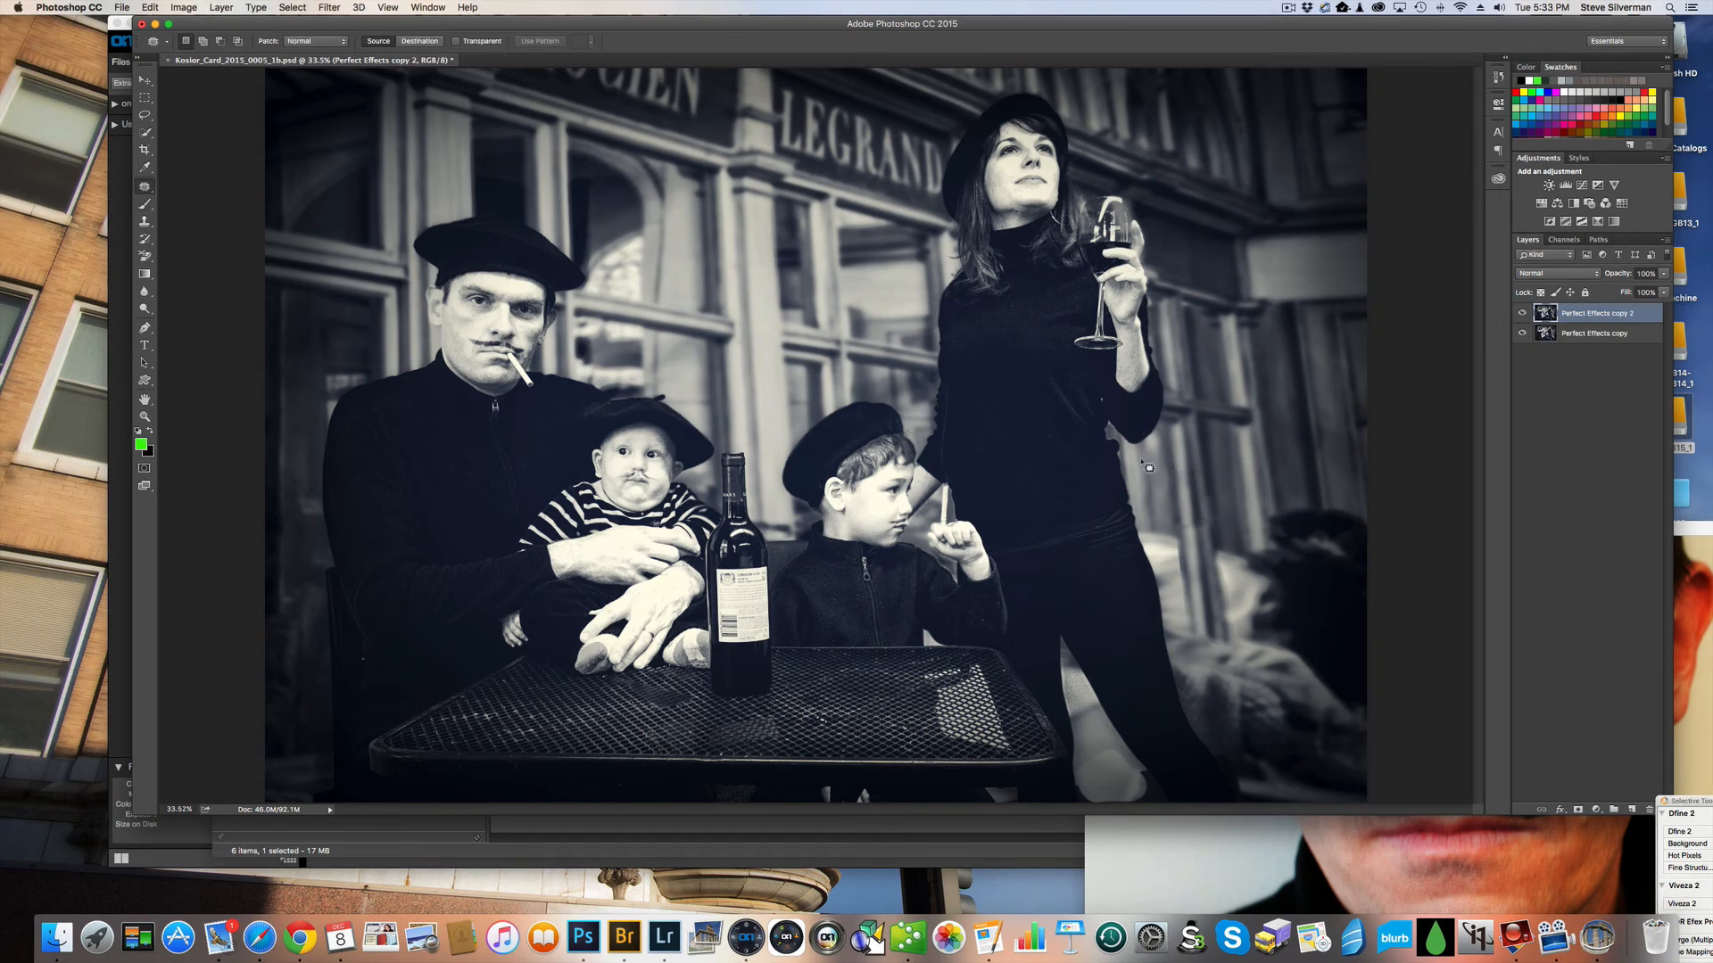
- Copy a second piece of the building wall down beside the standing woman's hip and prepare its mask for brush blending
mouse_move(1141, 460)
mouse_down()
mouse_move(1178, 537)
mouse_move(1142, 536)
mouse_move(1133, 457)
mouse_move(1179, 538)
mouse_move(1157, 539)
mouse_move(1164, 578)
mouse_up()
key(v)
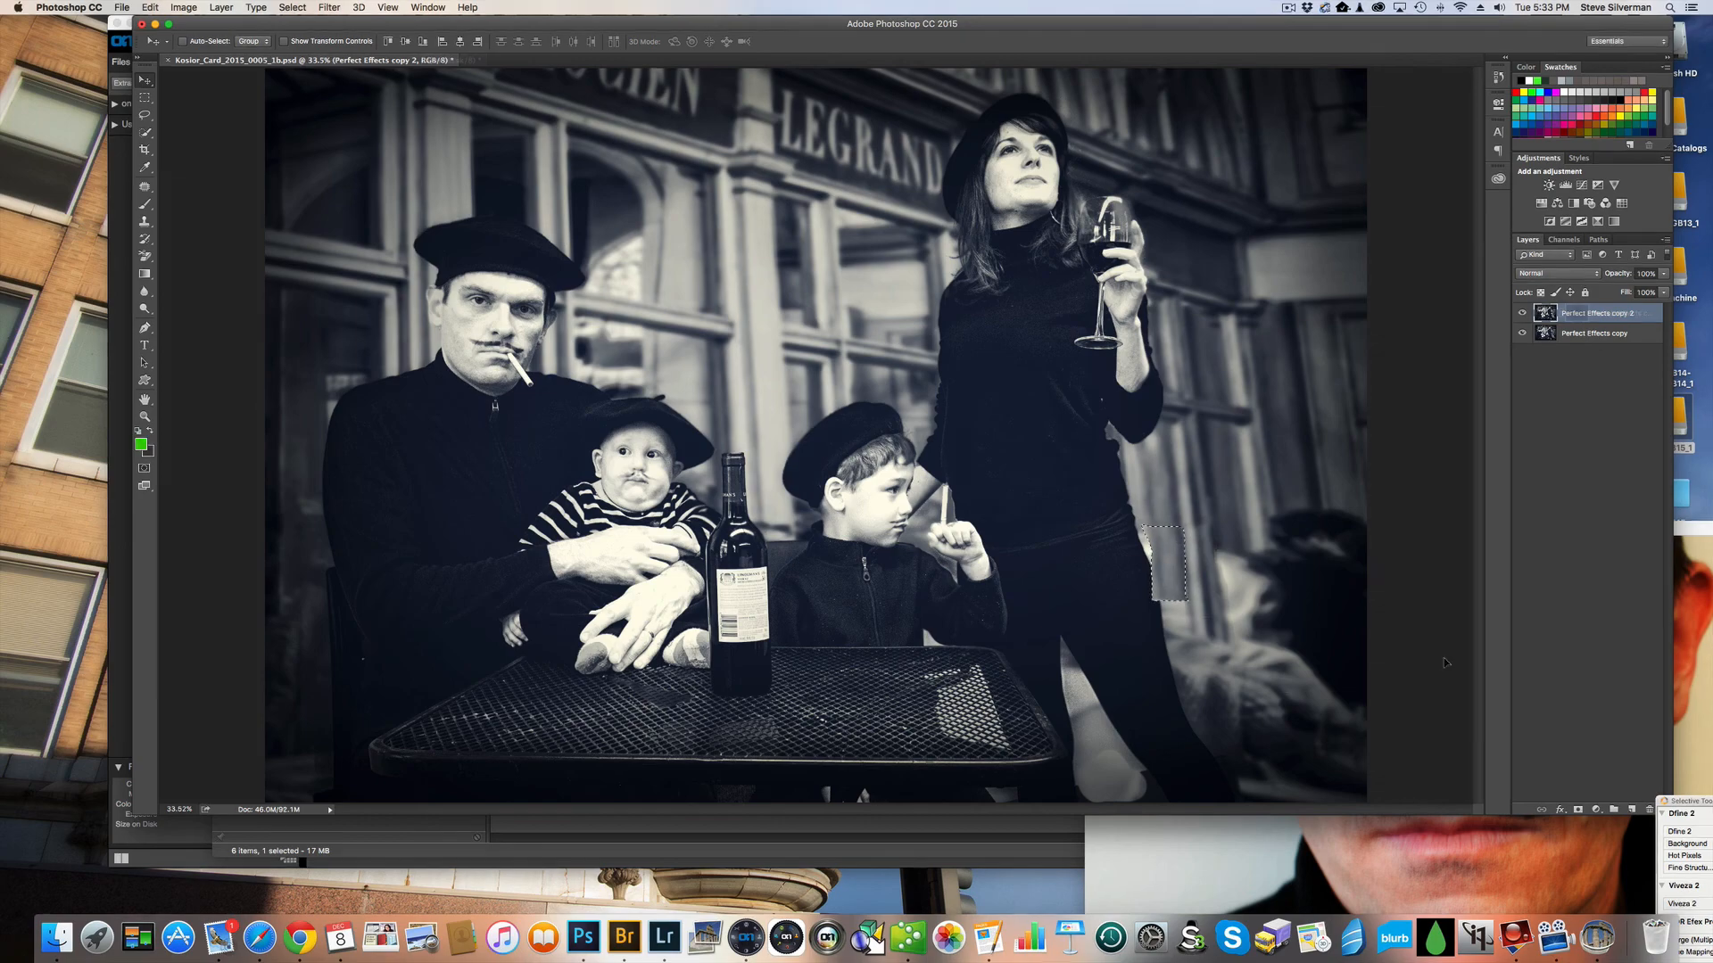
key(b)
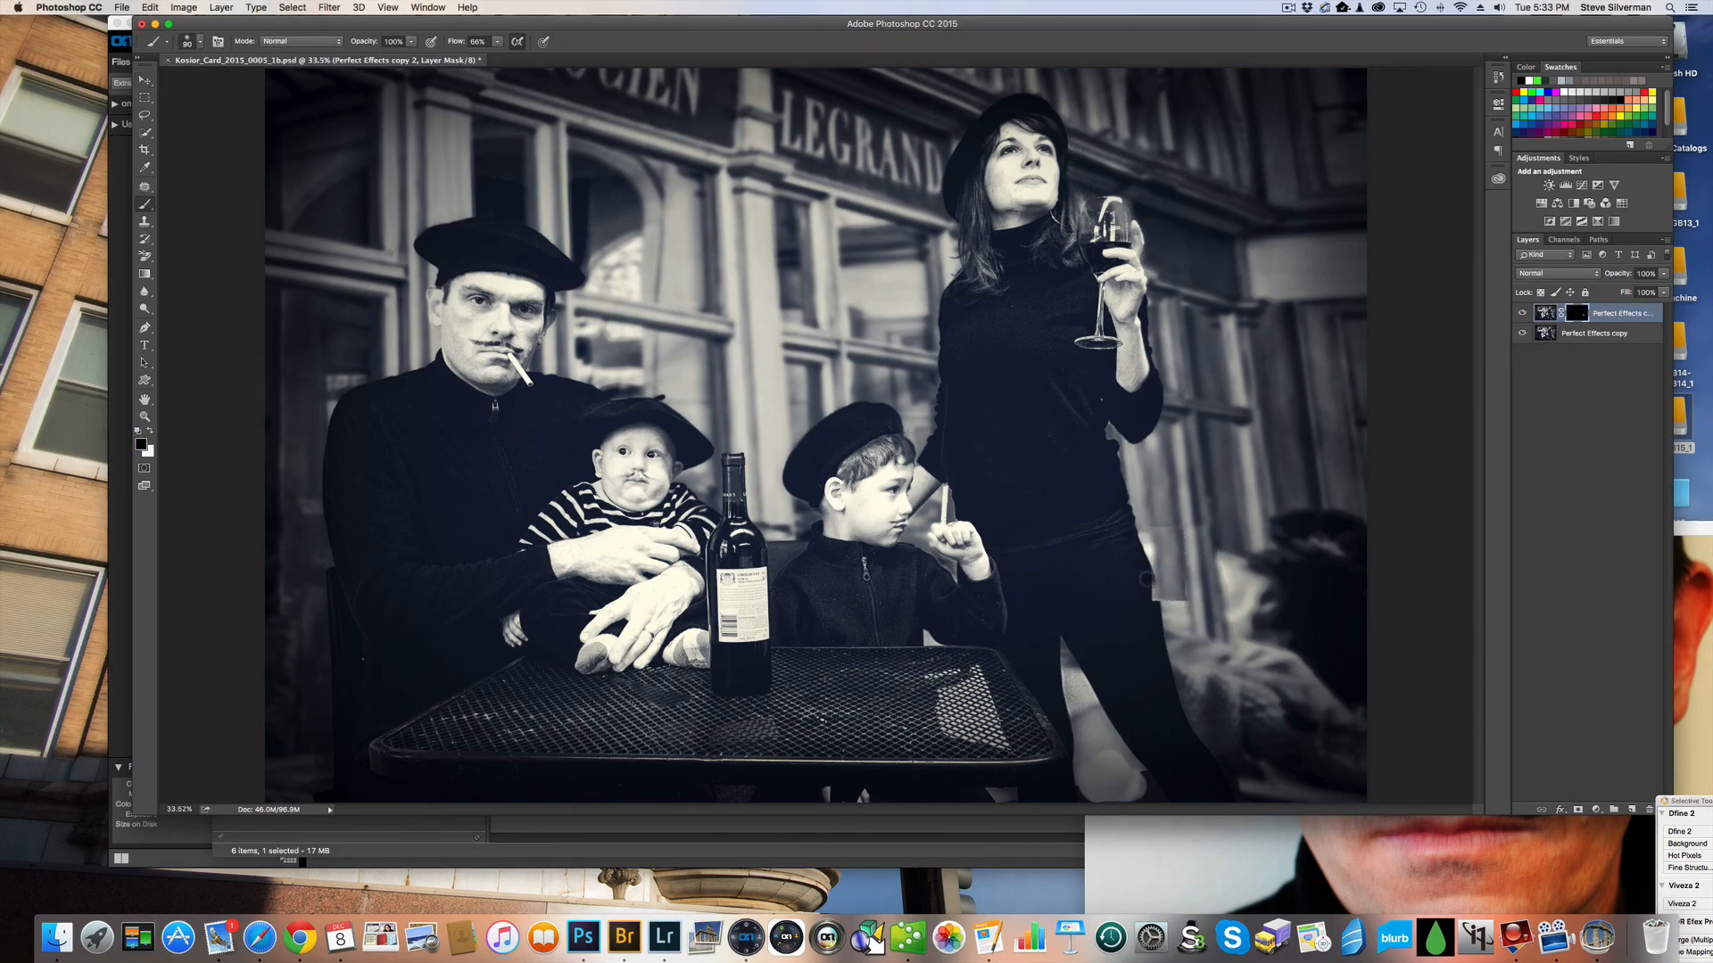